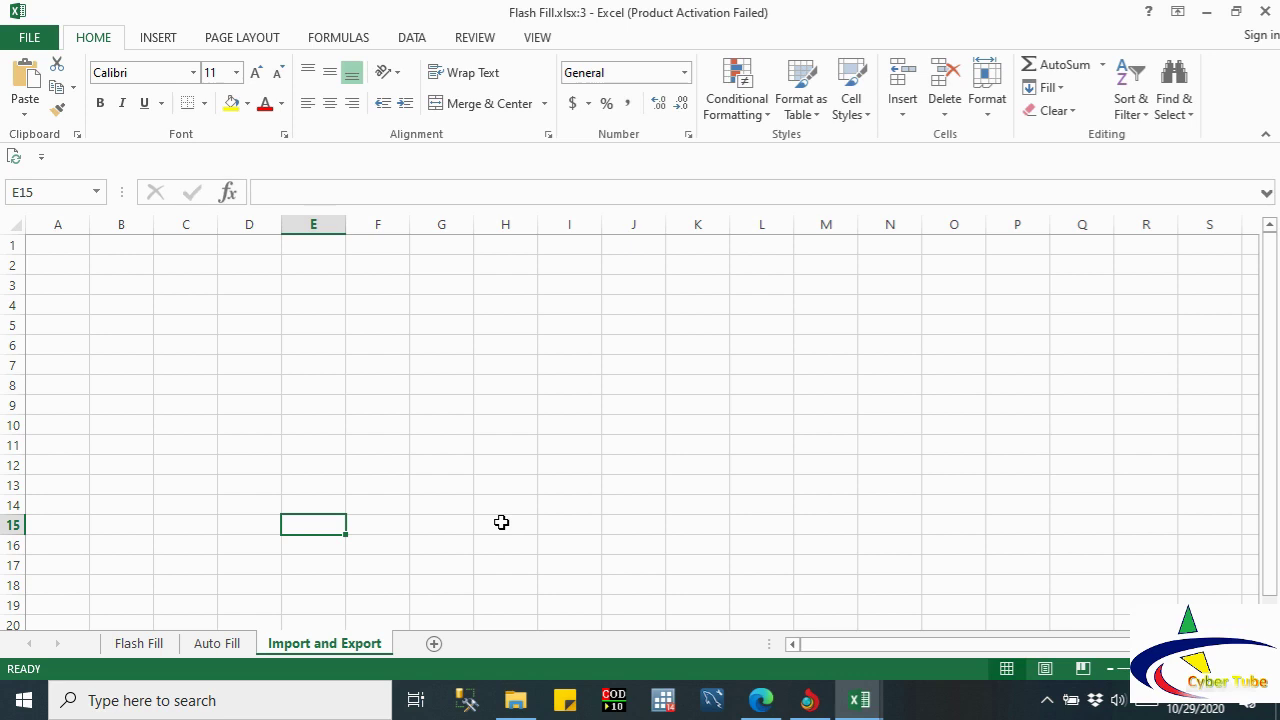
- Show the Data tab's external-data tools and select cell A2 on the Import and Export sheet
left_click(414, 39)
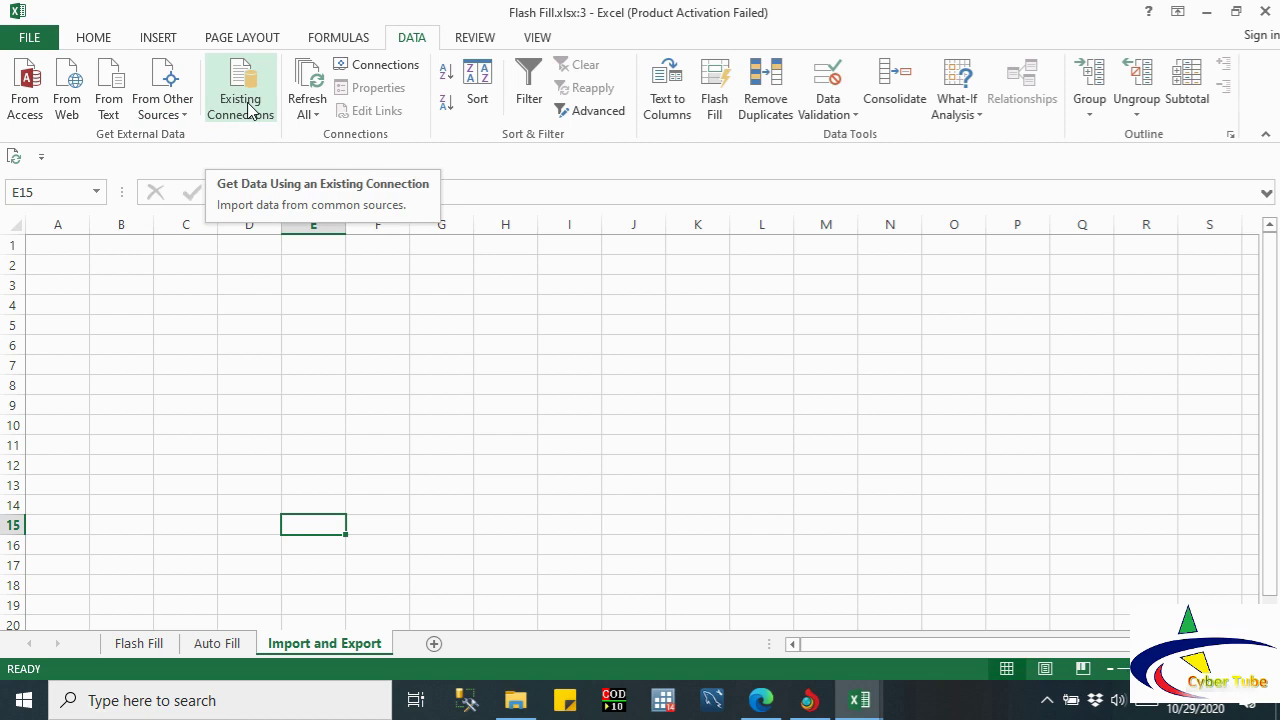
left_click(61, 273)
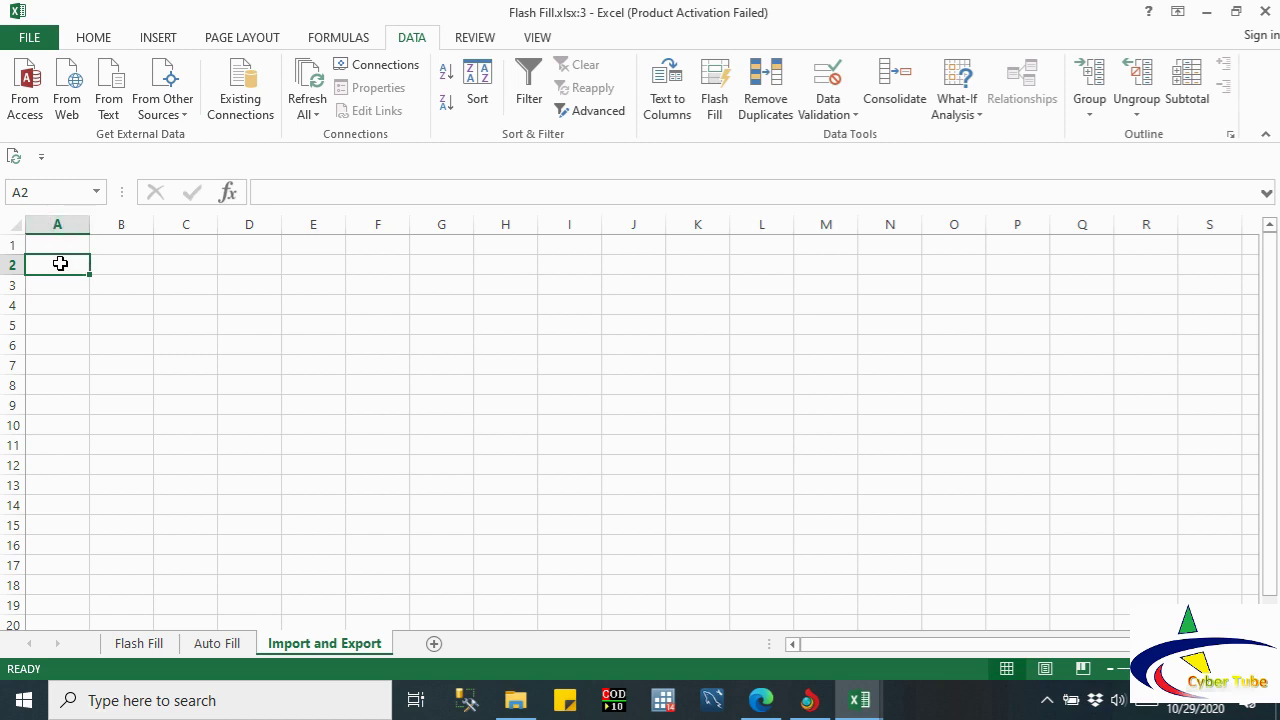
- Start a From Access import and open the HRS.mdb database file
left_click(28, 86)
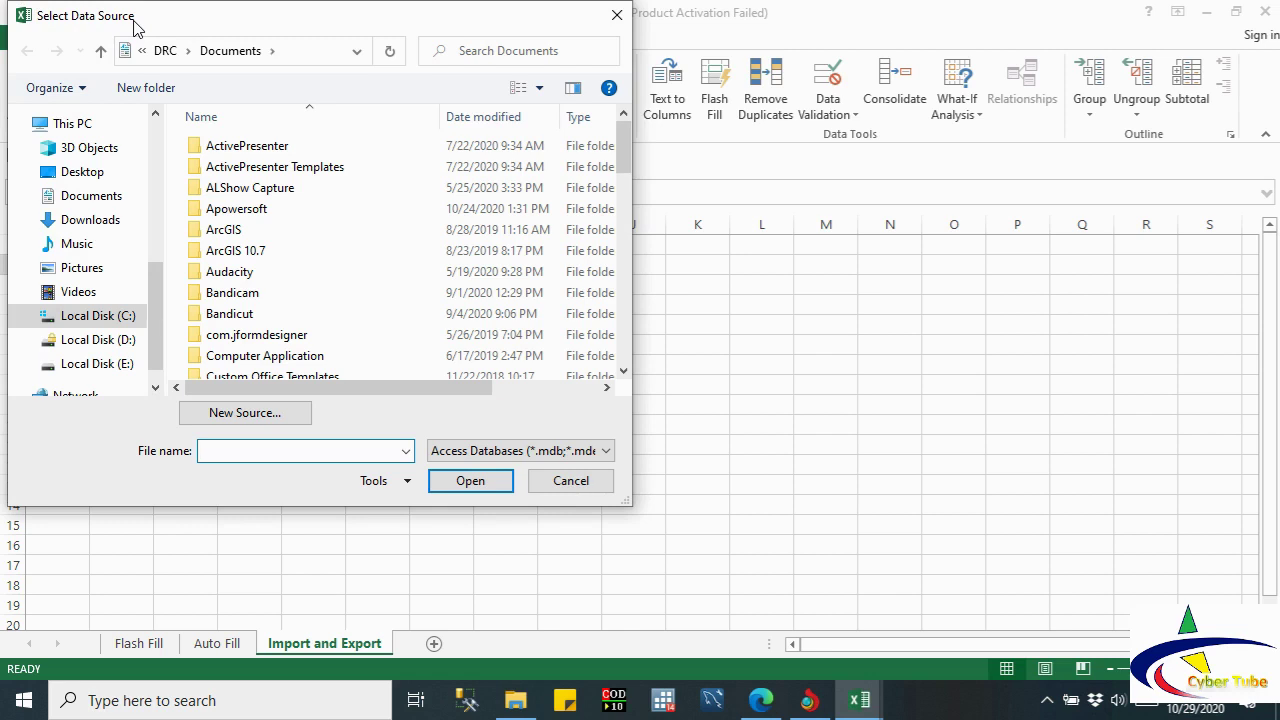
left_click_drag(134, 25, 287, 70)
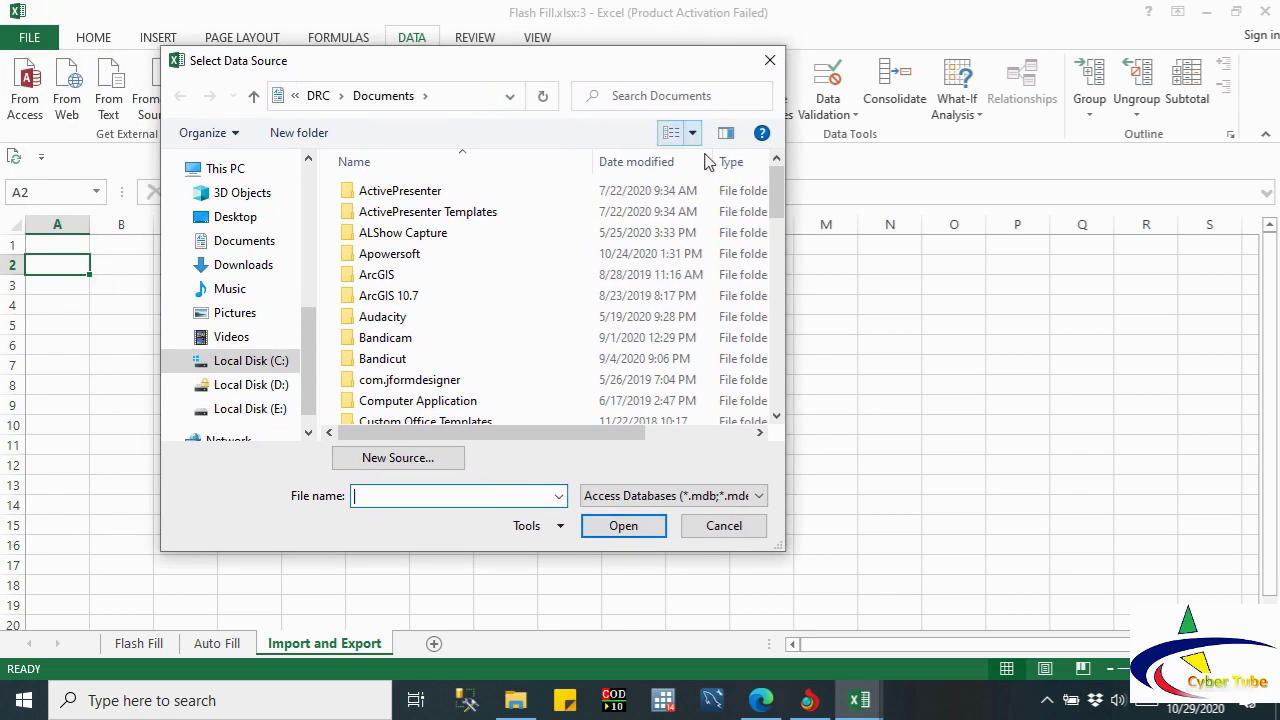
left_click_drag(779, 205, 812, 390)
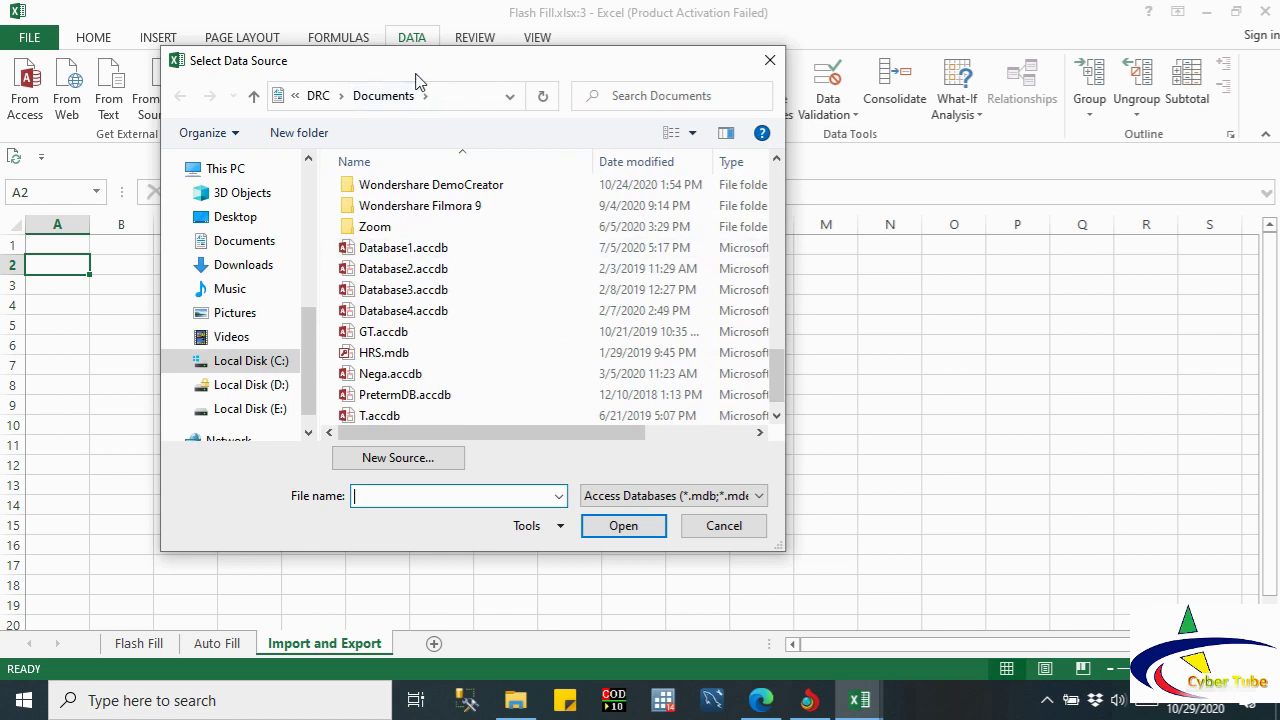
left_click(395, 354)
left_click(614, 525)
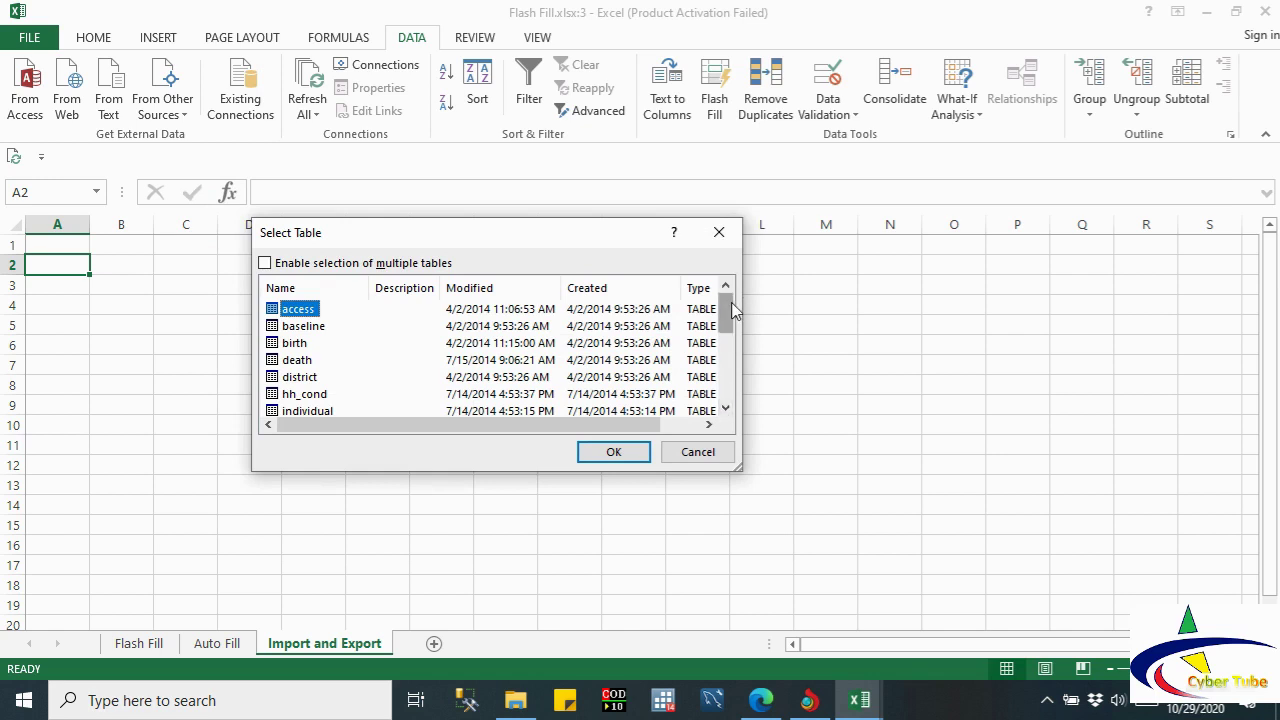
- Choose the birth table in Select Table and confirm it
left_click_drag(730, 310, 726, 310)
left_click(289, 343)
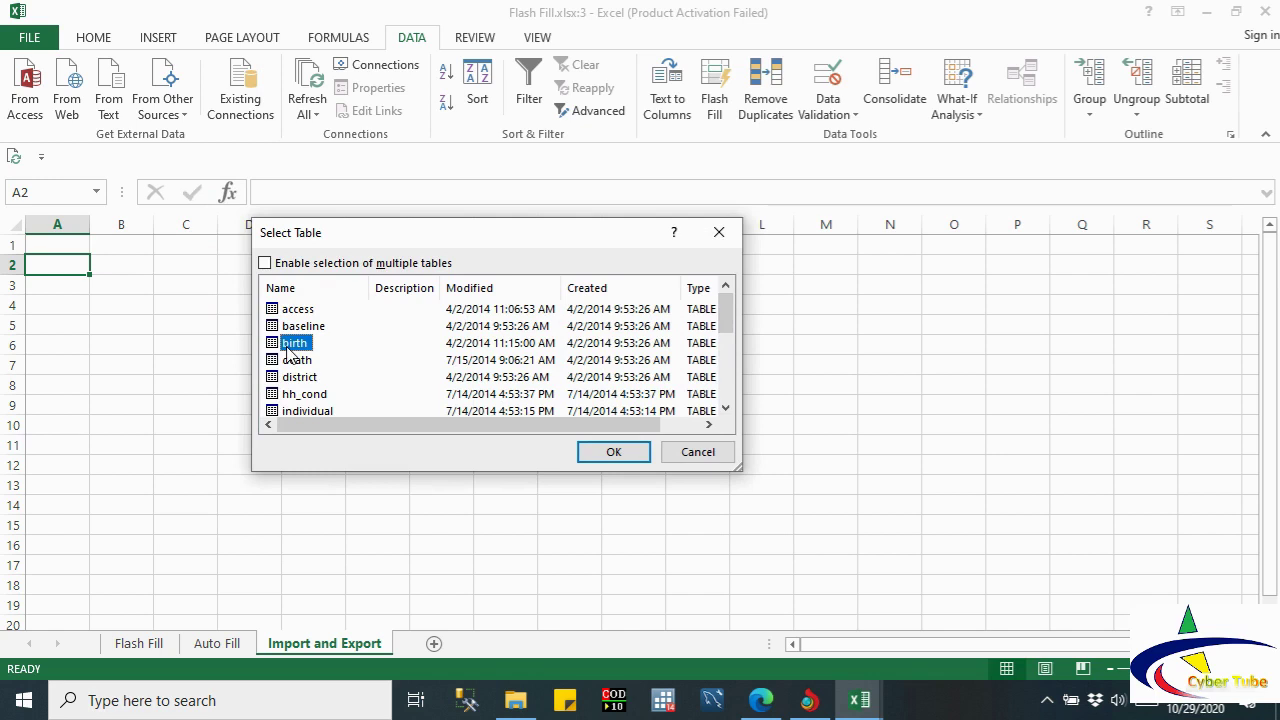
left_click(605, 452)
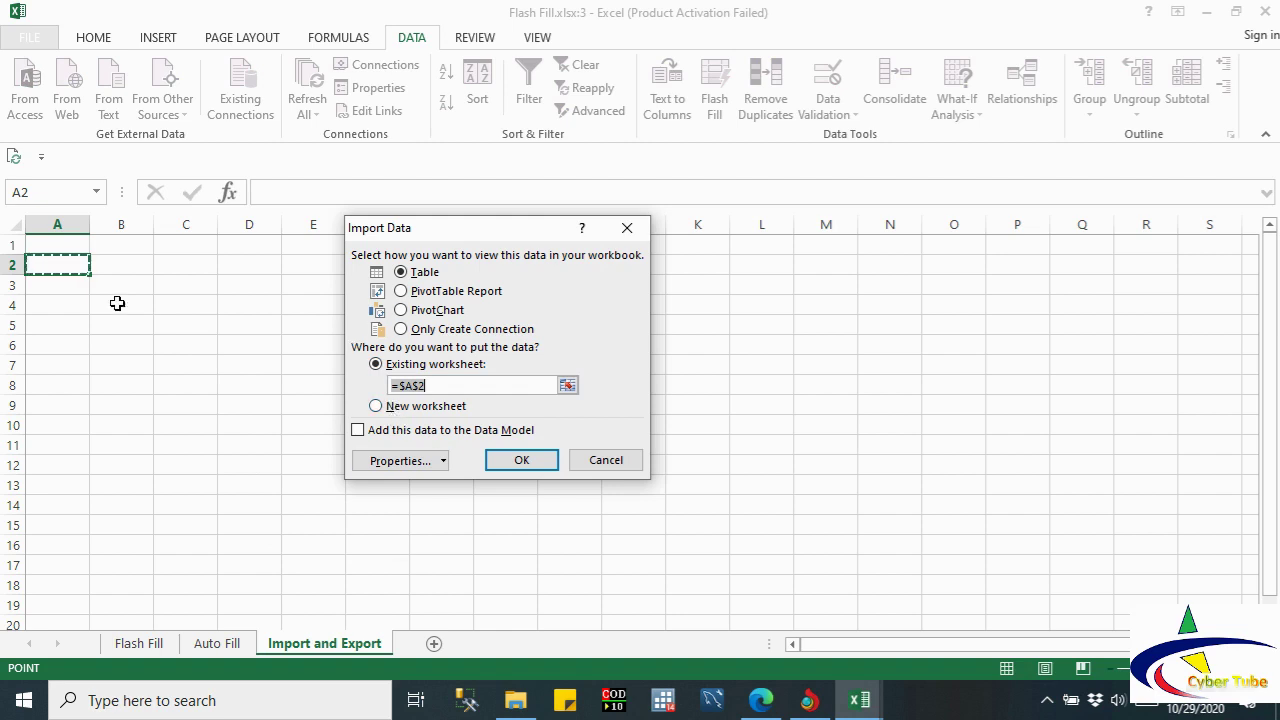
- Import the birth table at A2 as Table_HRS, then add a blank Sheet2
left_click(521, 463)
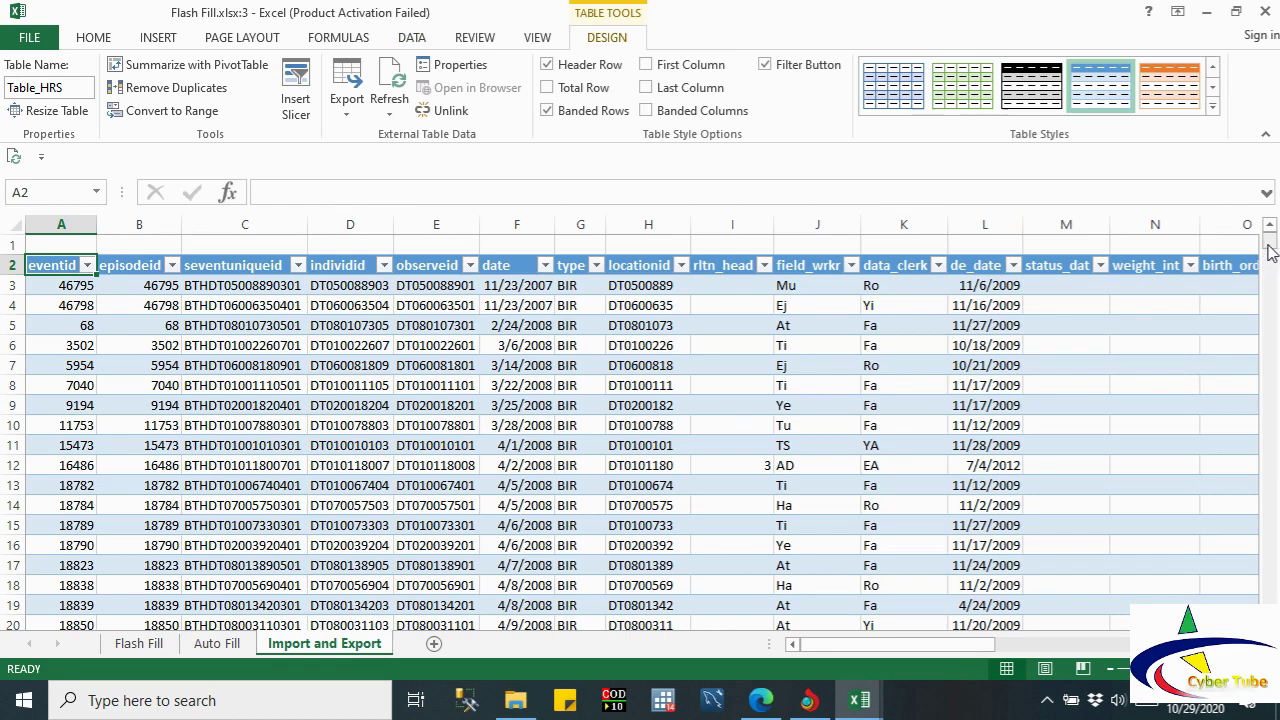
mouse_move(1270, 242)
left_mouse_down()
mouse_move(1268, 284)
mouse_move(1248, 228)
mouse_move(1268, 265)
left_mouse_up()
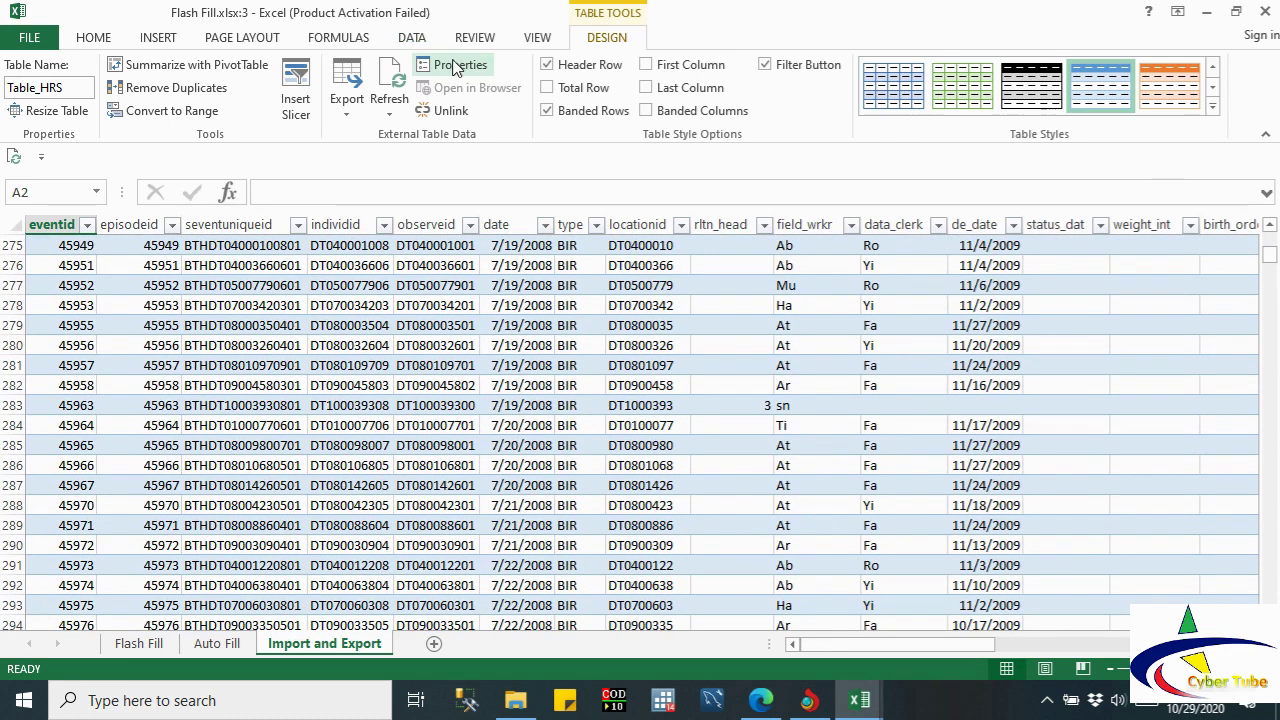
left_click(413, 38)
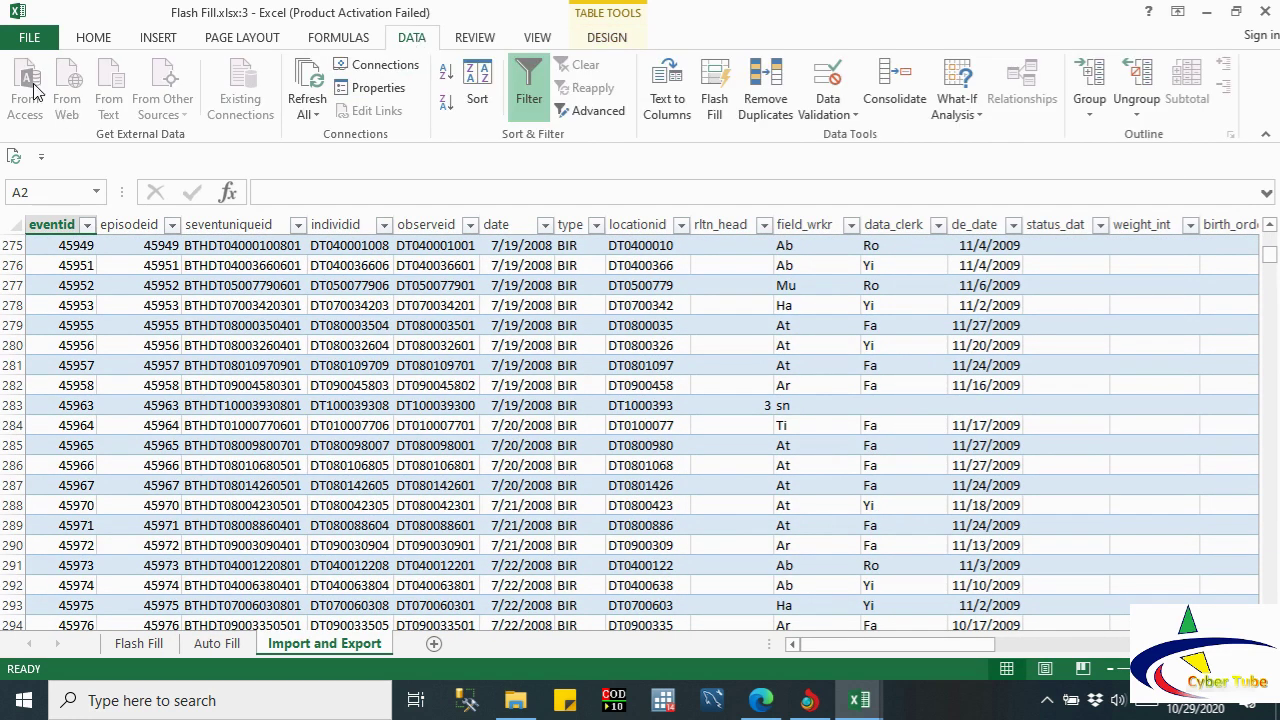
left_click(436, 645)
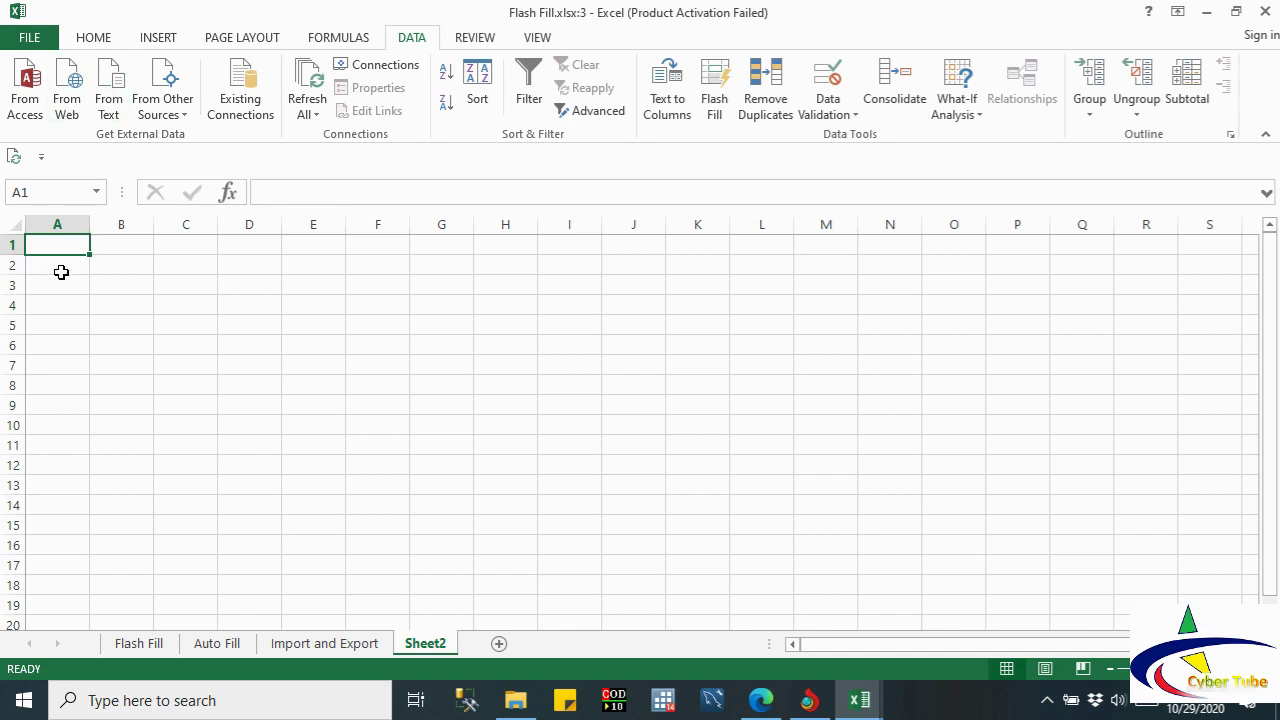
- Run a From Web query on msn.com and import its text onto a new worksheet, Sheet3
left_click(70, 106)
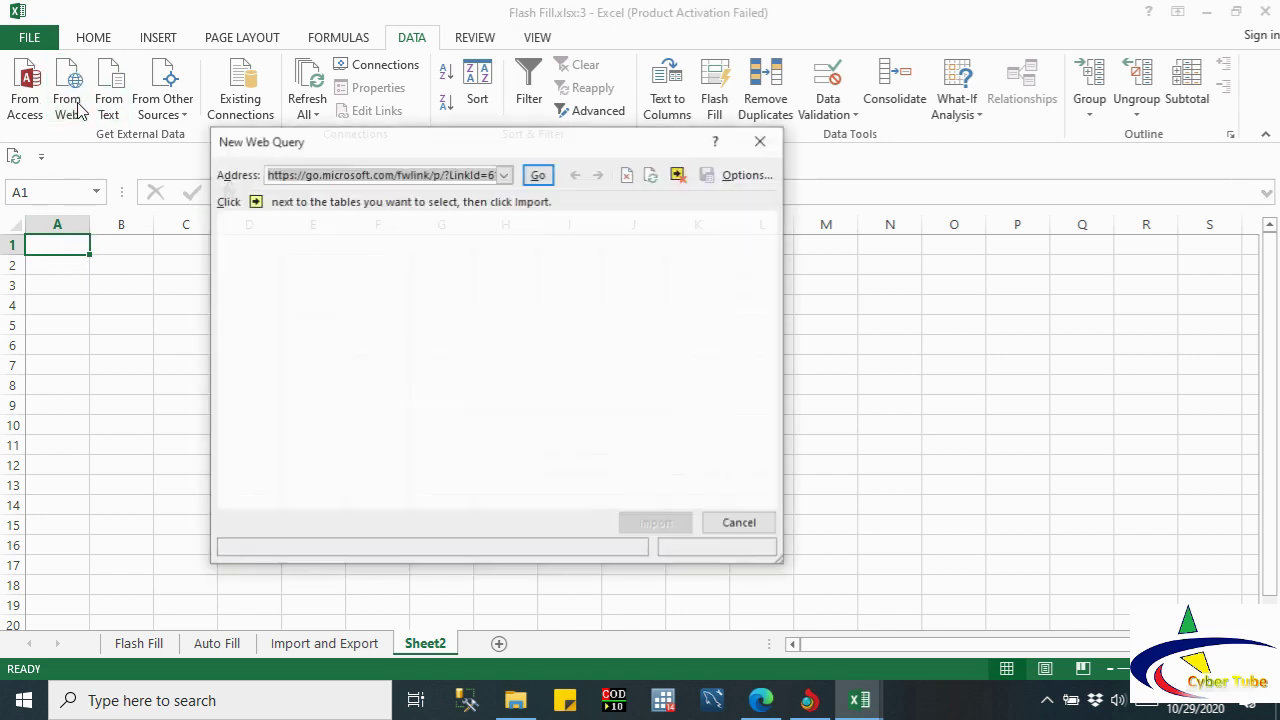
left_click(506, 175)
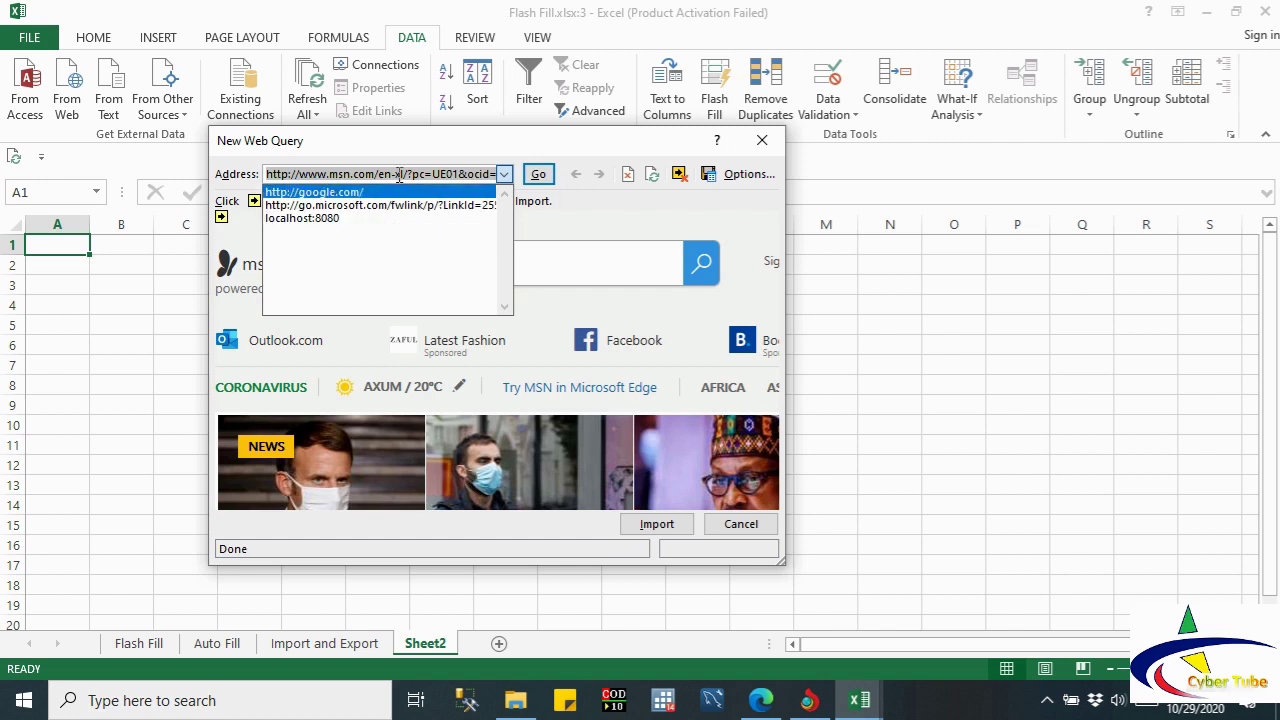
left_click(443, 151)
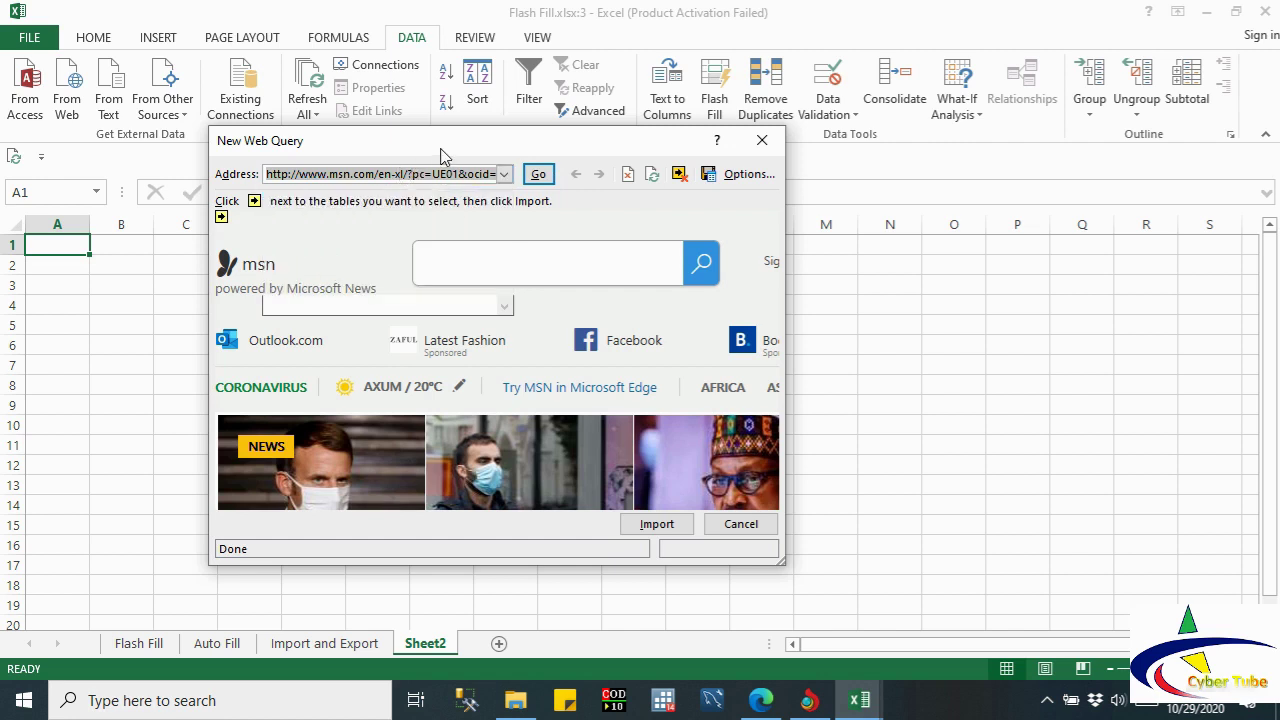
left_click(541, 176)
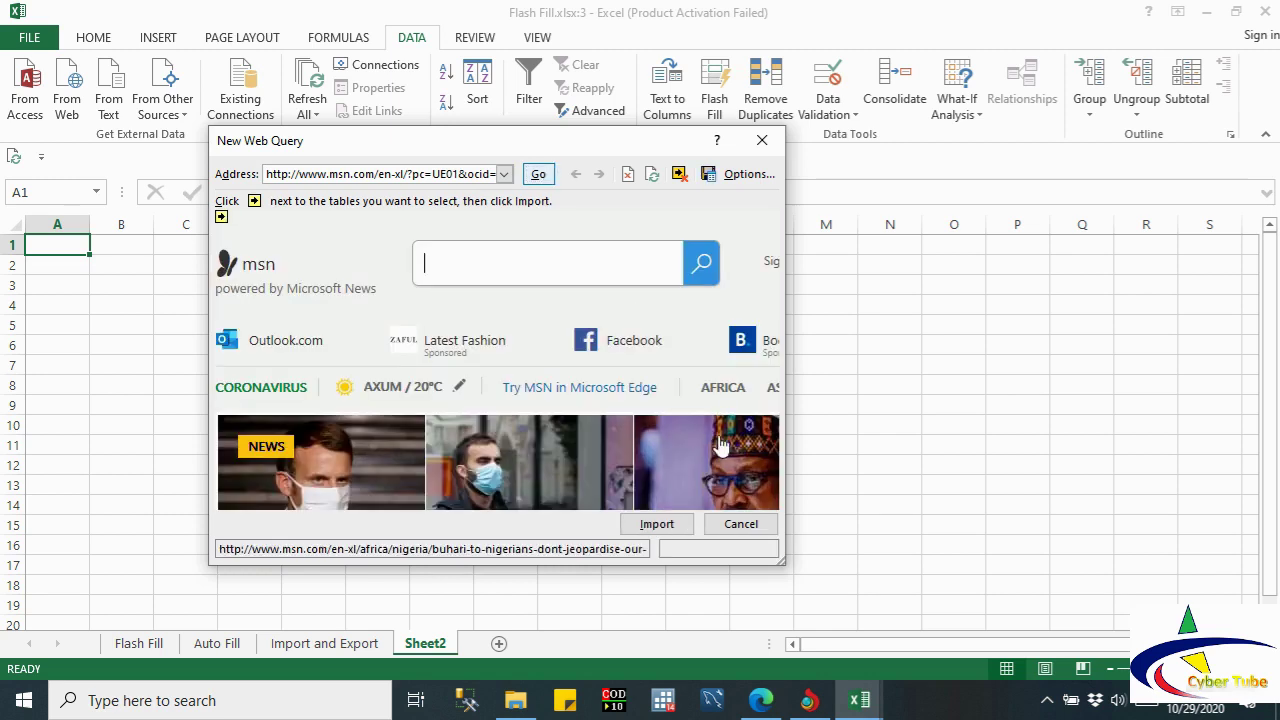
left_click(657, 527)
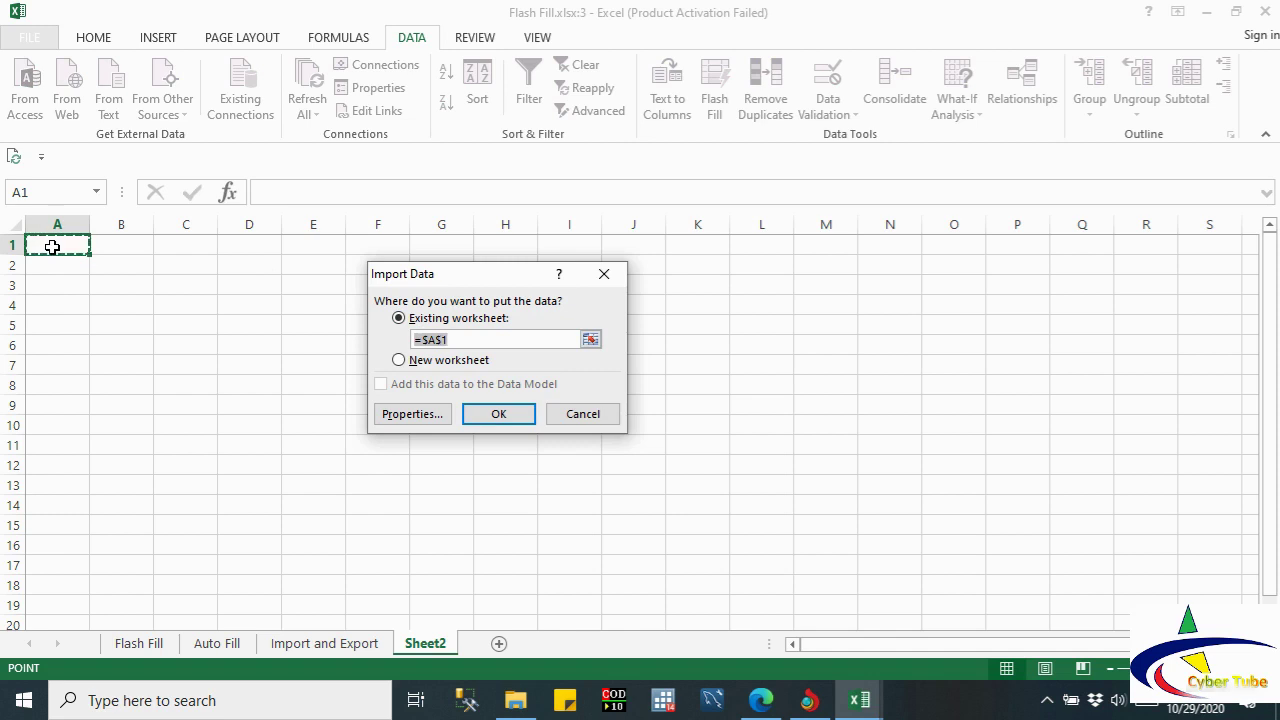
left_click(412, 361)
left_click(498, 417)
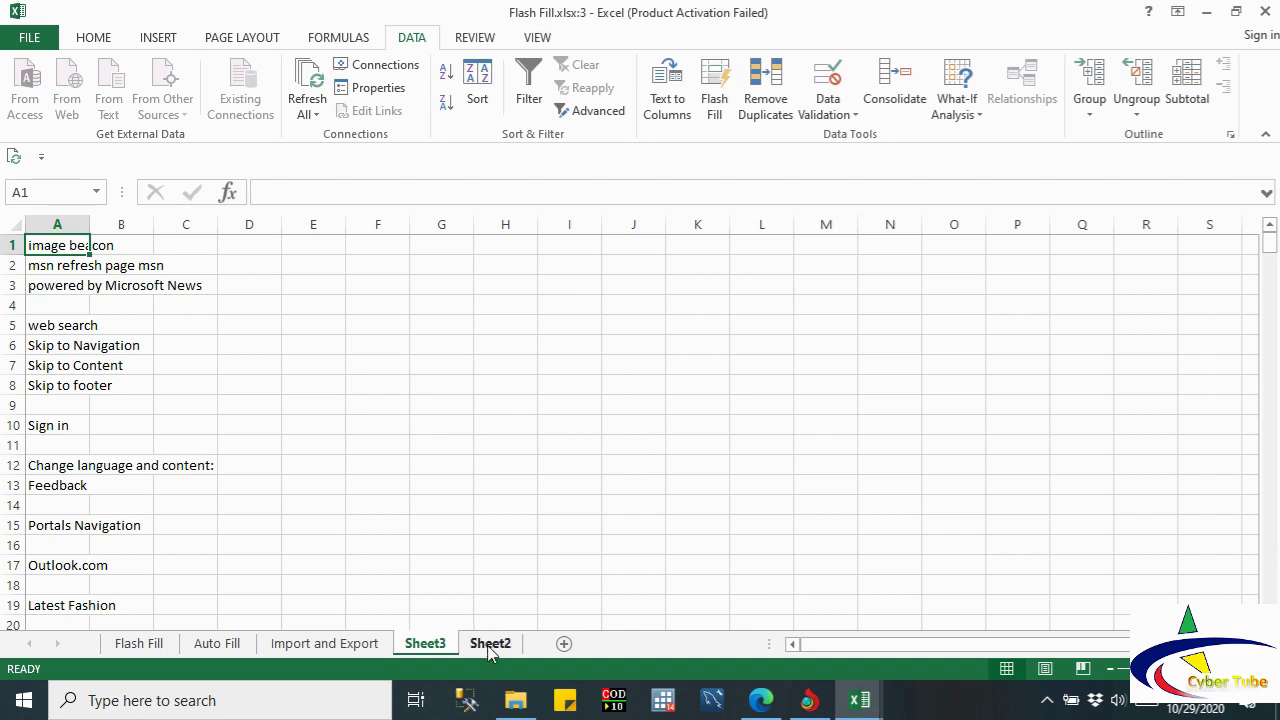
- Import Report1.txt into Sheet2 at A1 using the Text Import Wizard's default settings
left_click(490, 645)
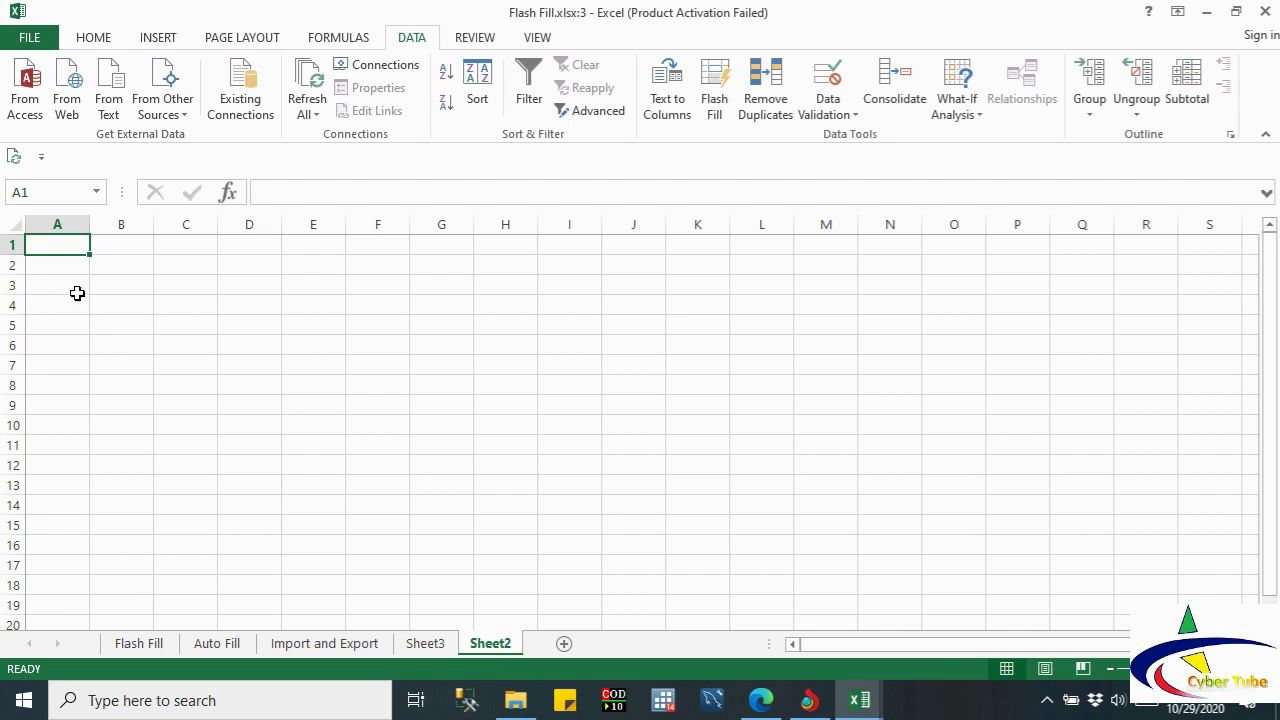
left_click(110, 97)
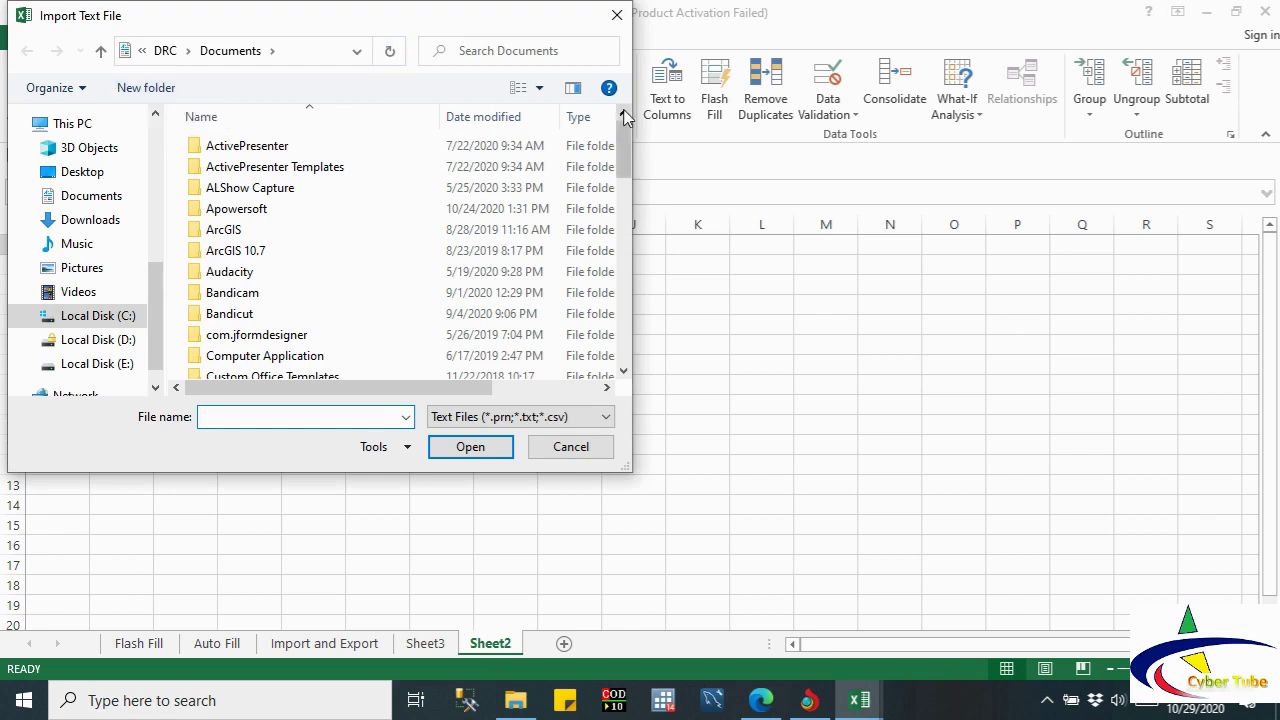
left_click_drag(622, 140, 628, 348)
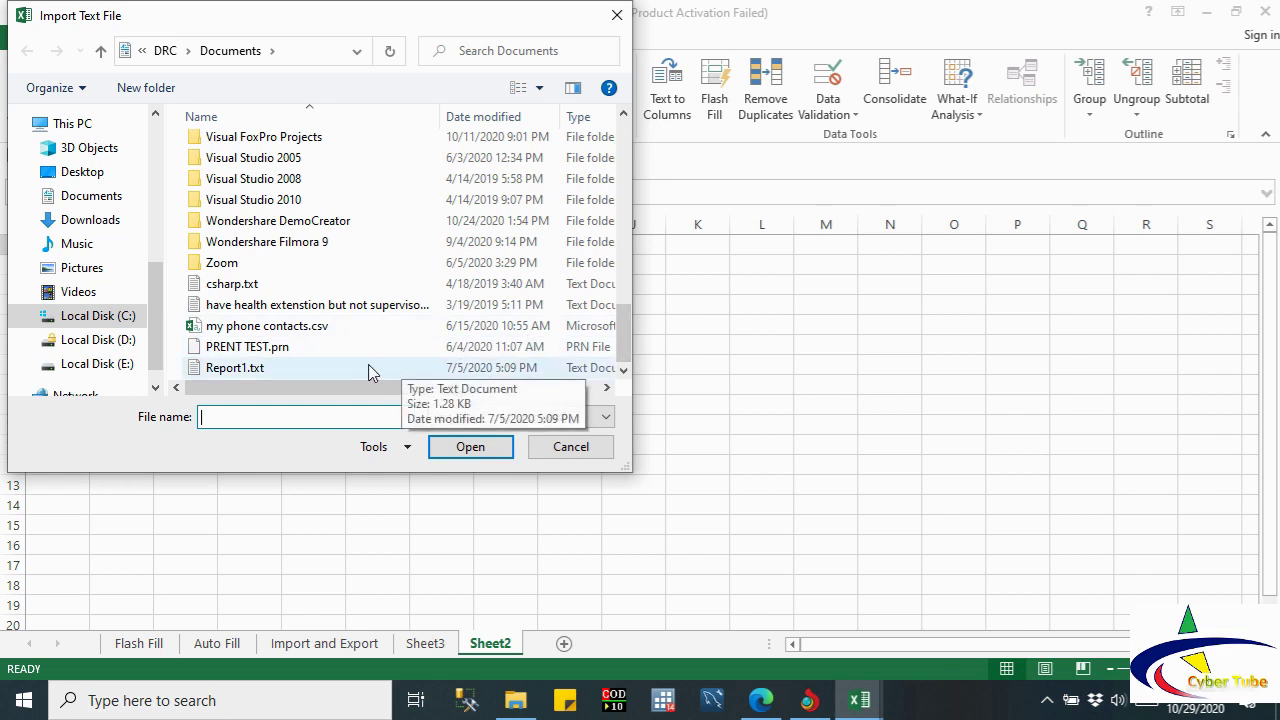
left_click(214, 370)
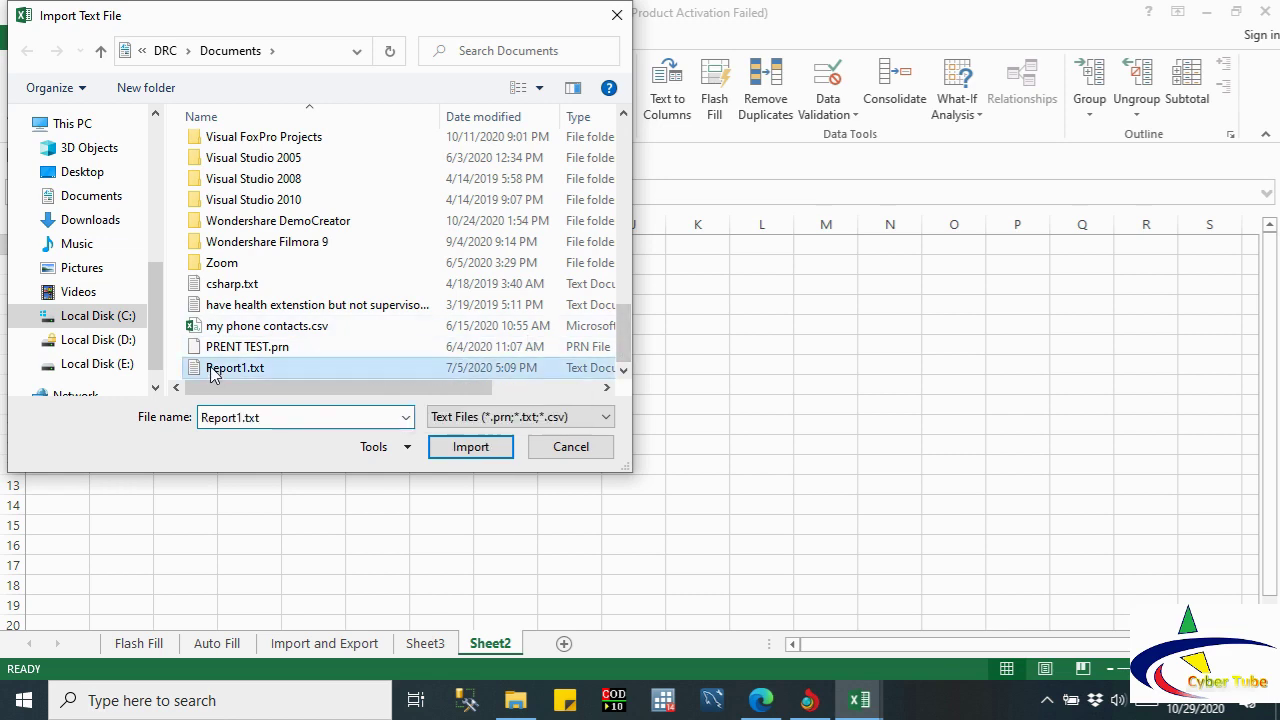
left_click(449, 448)
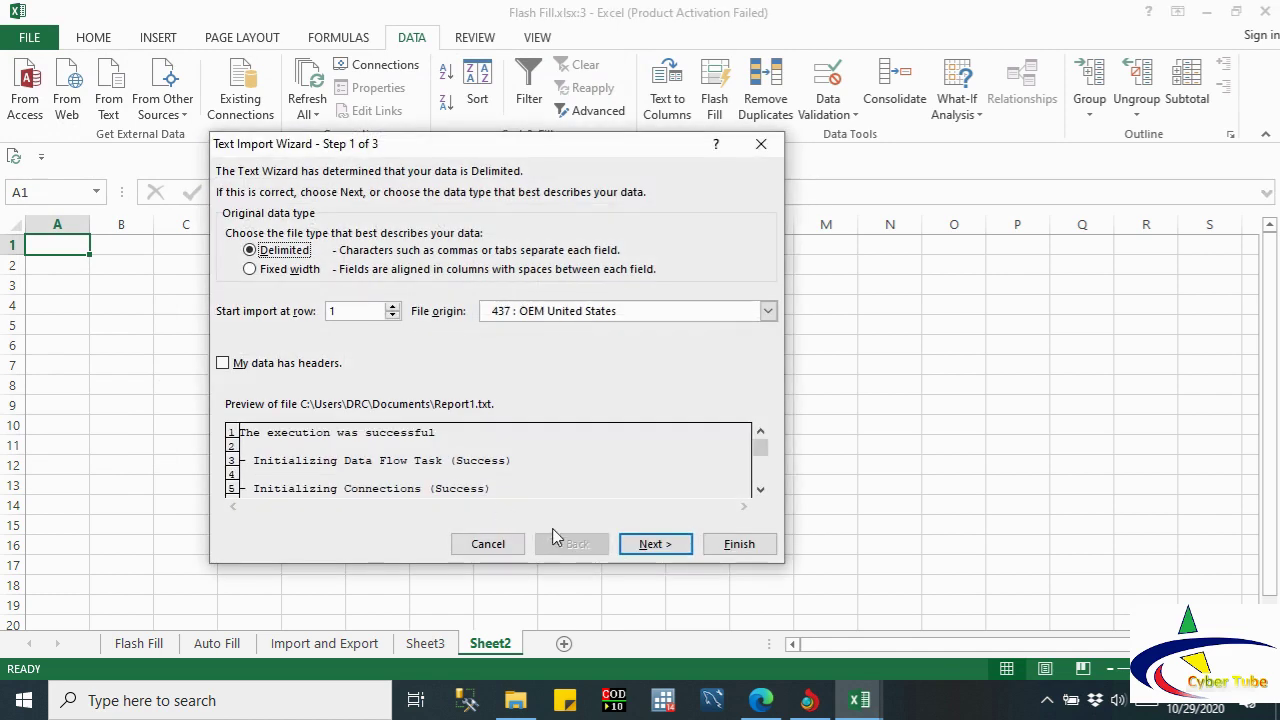
left_click(656, 546)
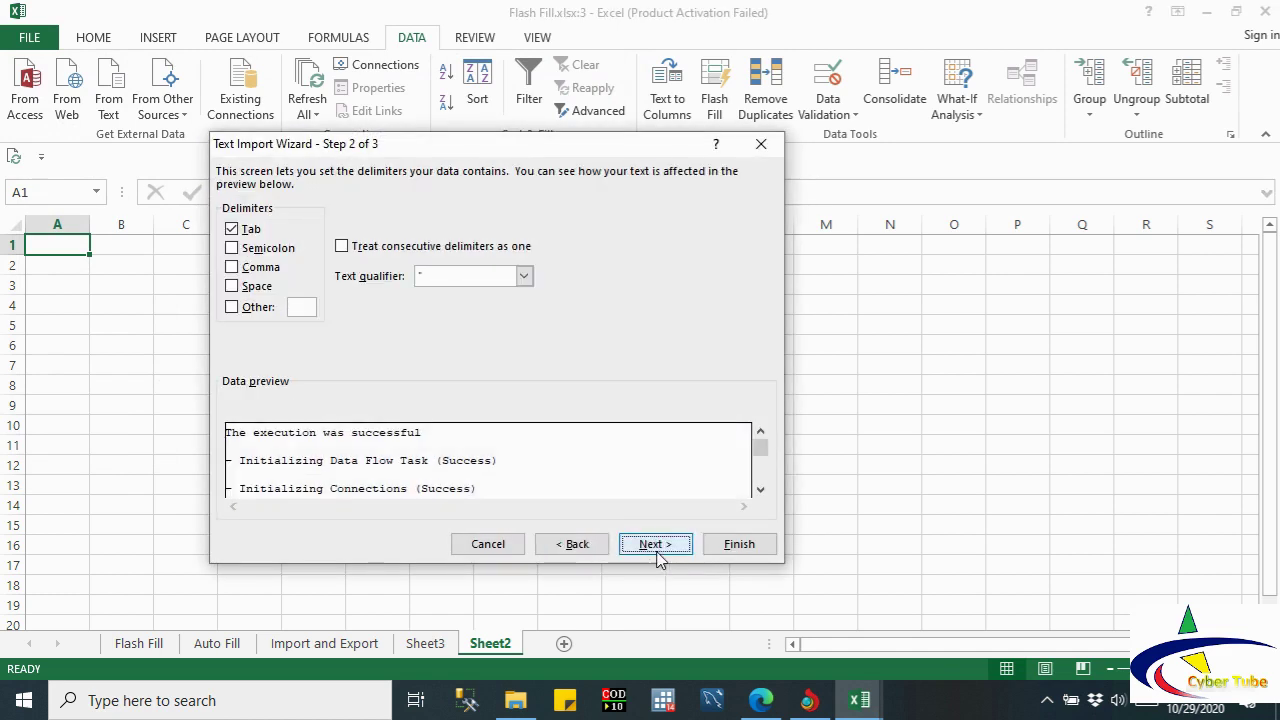
left_click(656, 546)
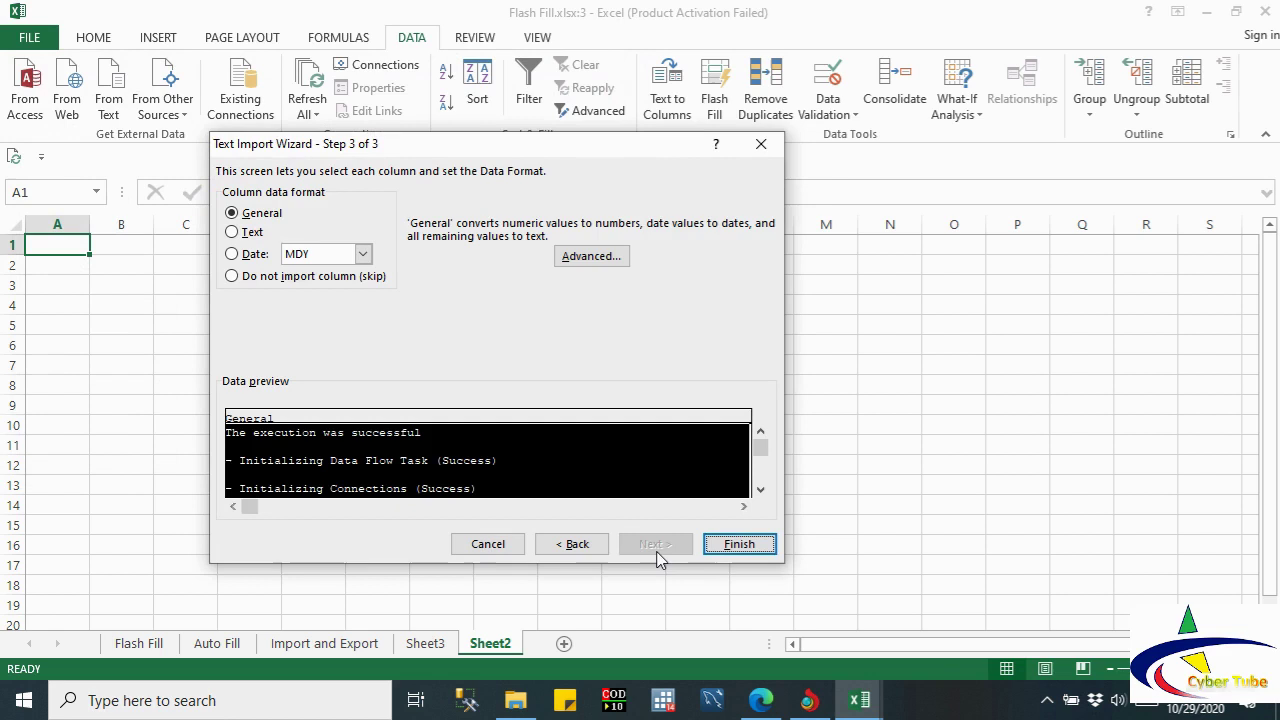
left_click(740, 544)
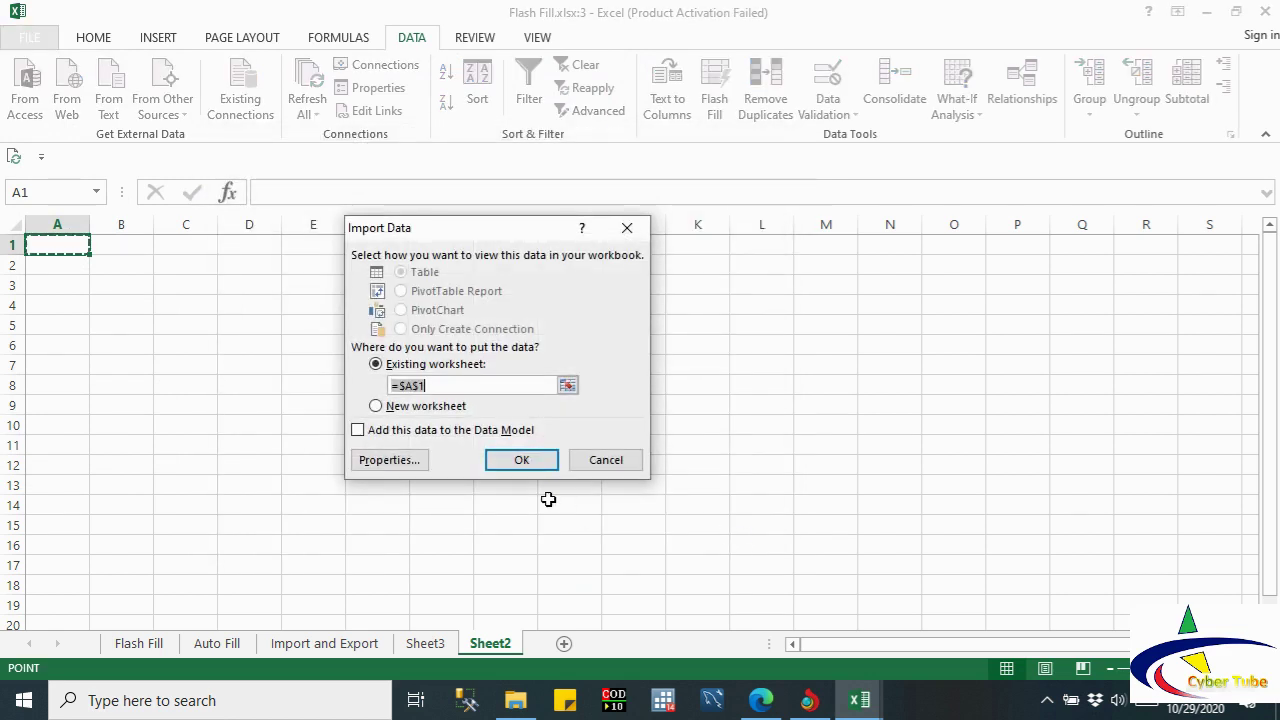
left_click(534, 466)
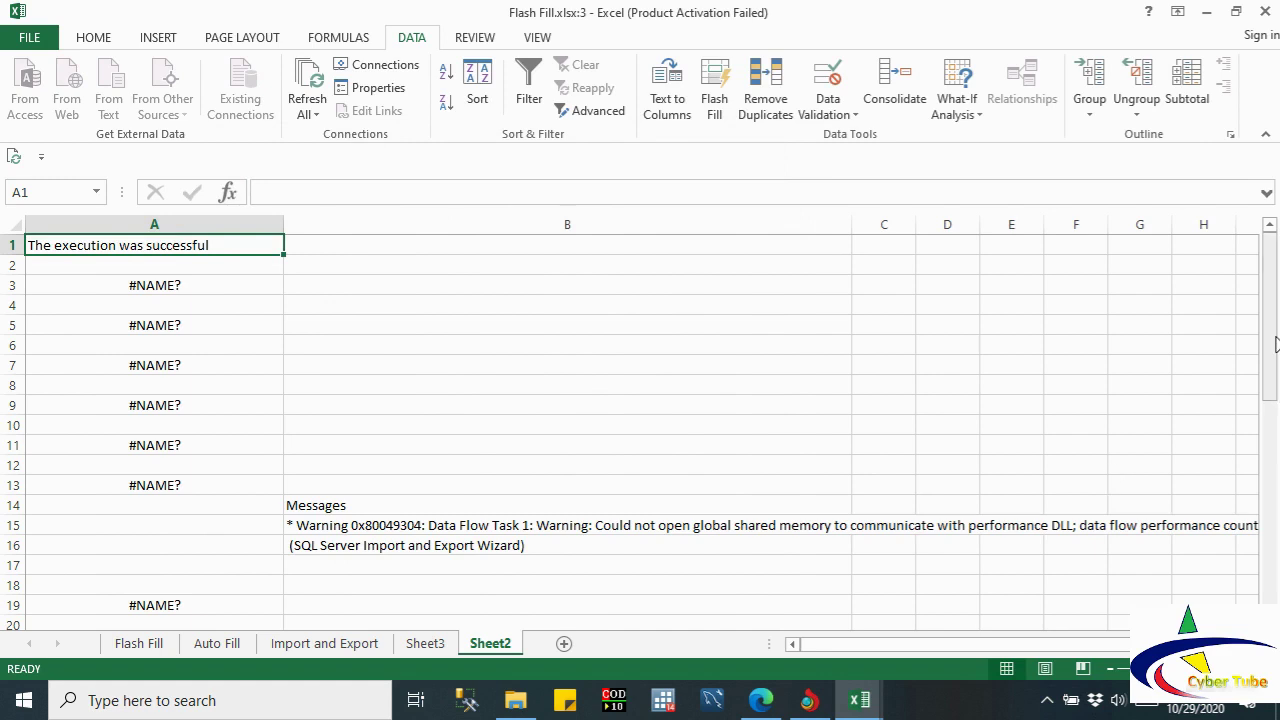
- Add Sheet4 after Sheet2 and select cell A3 on it
left_click_drag(1270, 400, 1276, 596)
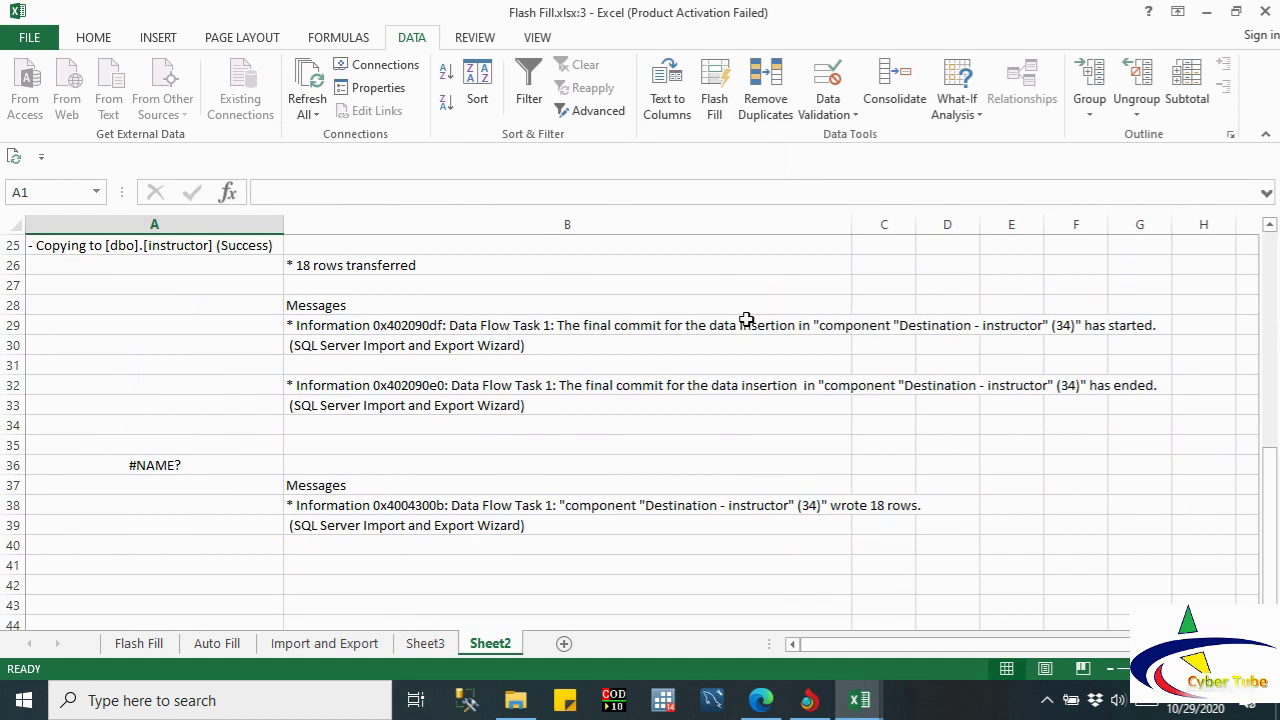
left_click(152, 549)
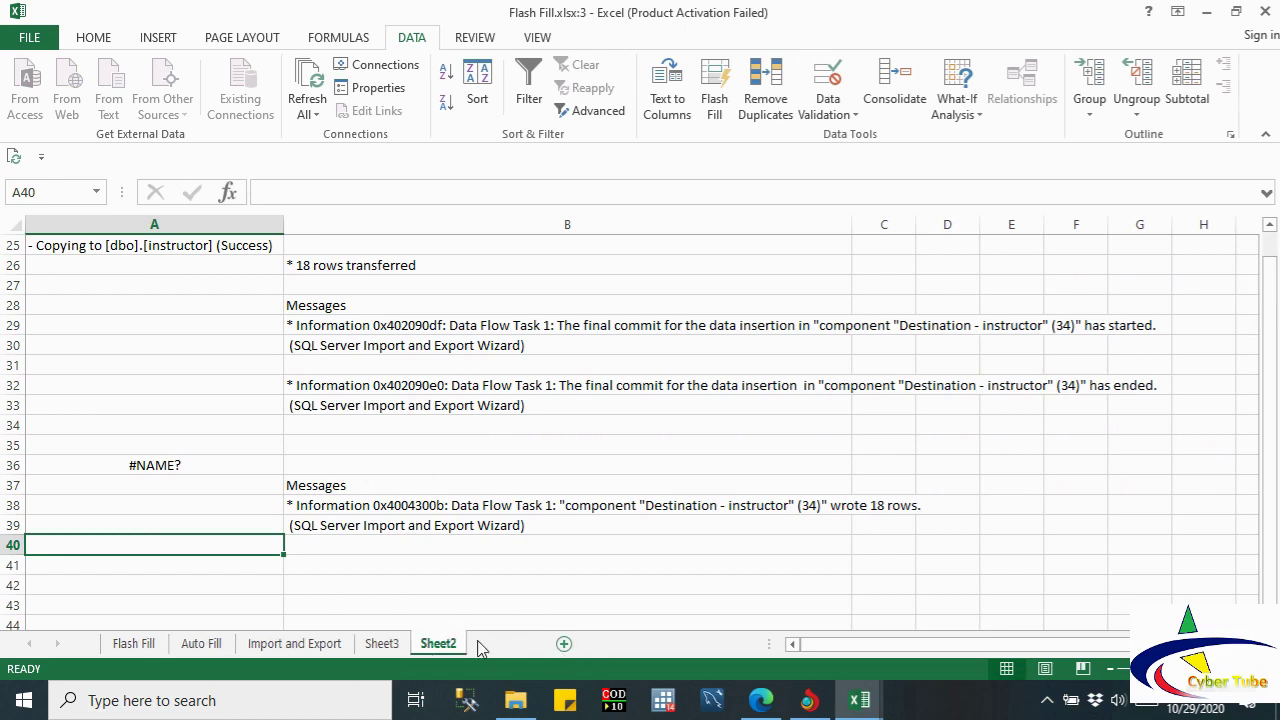
left_click(564, 644)
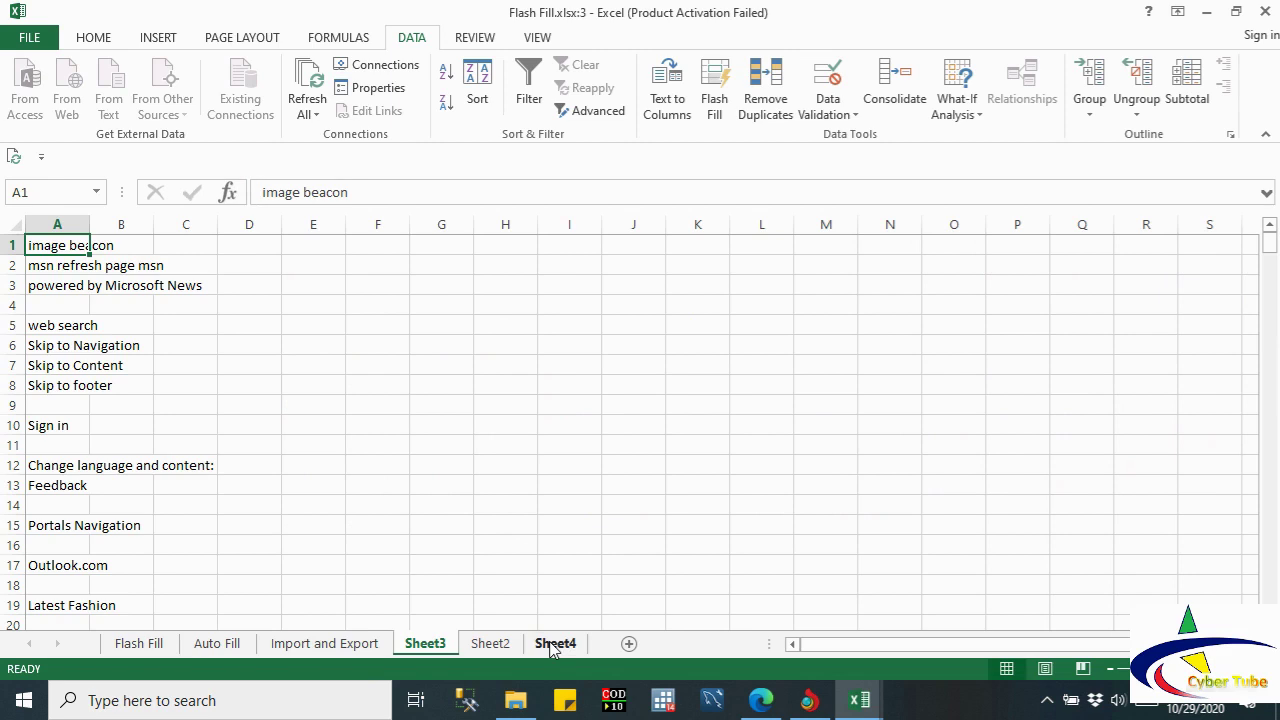
left_click(548, 643)
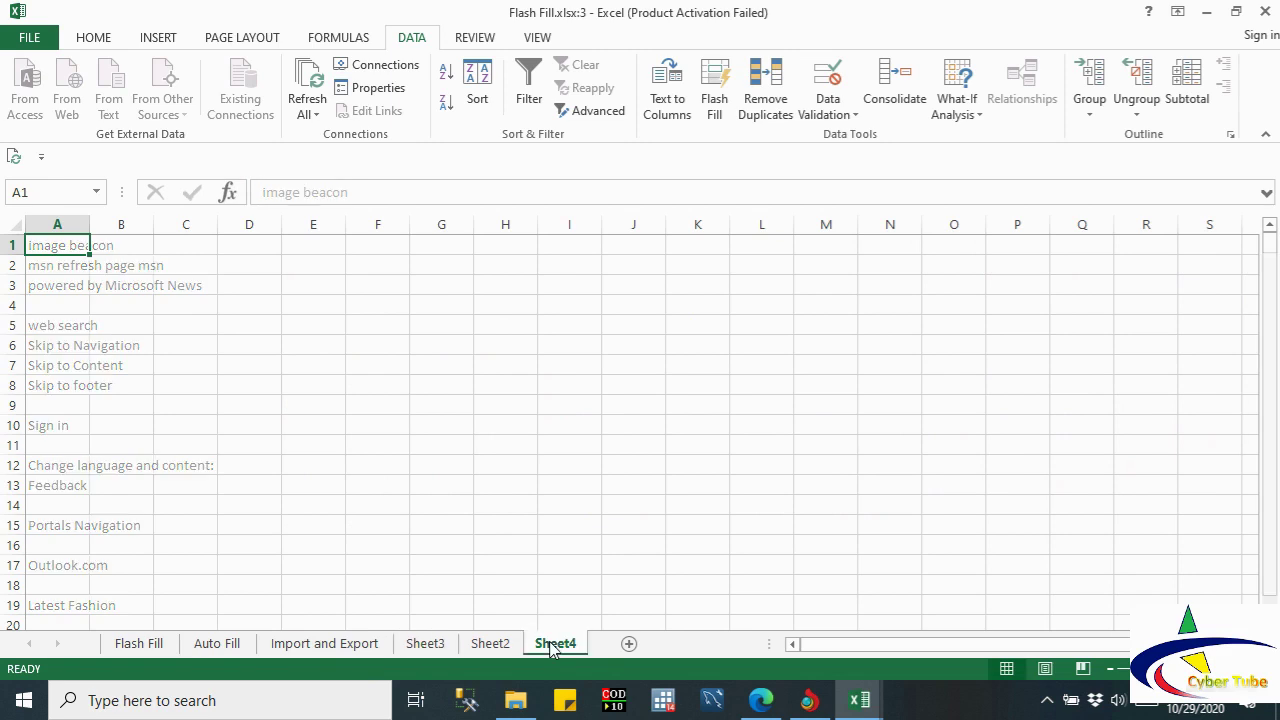
left_click(262, 452)
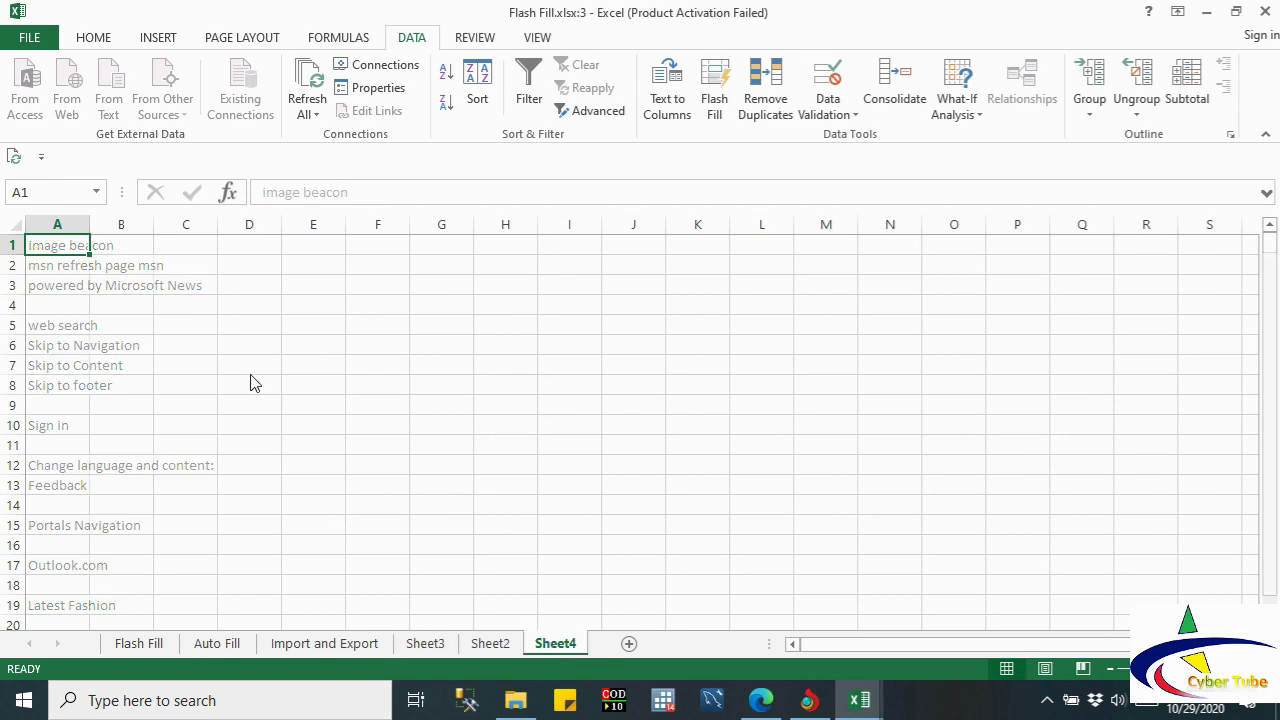
left_click(98, 285)
left_click(72, 283)
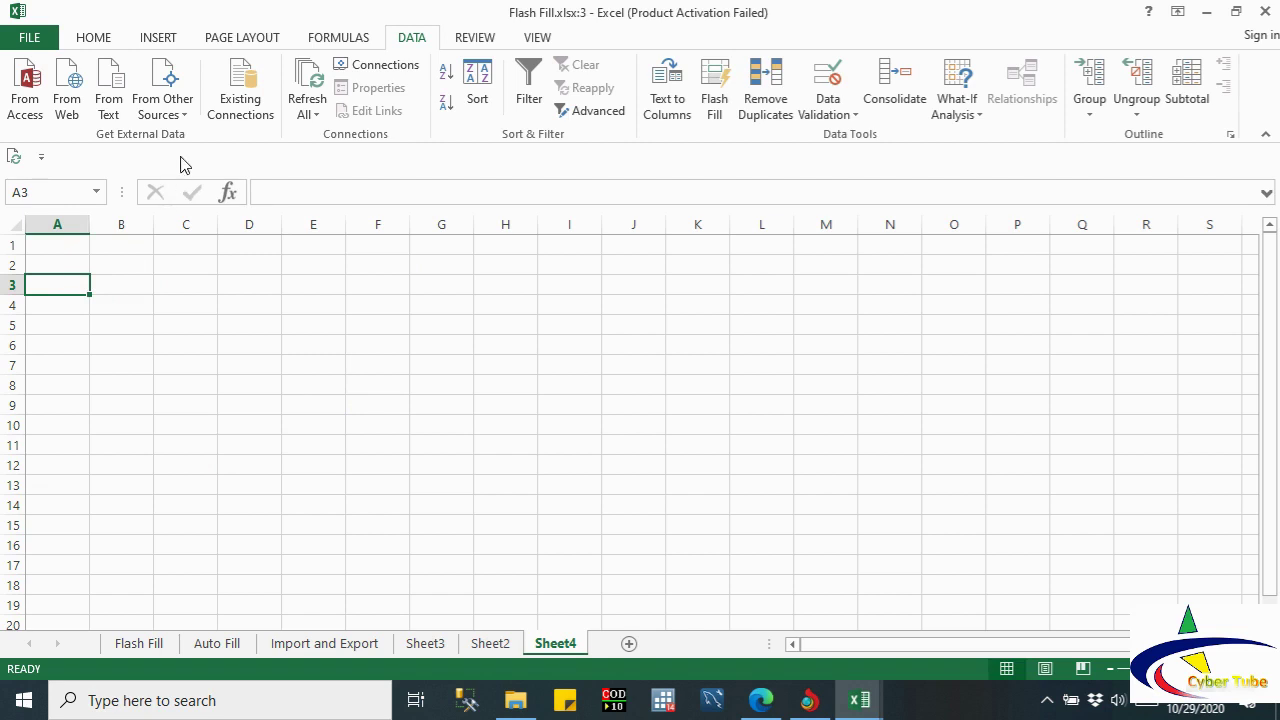
- Import individual.xml via From XML Data Import as an XML table at $A$3 on Sheet4
left_click(178, 118)
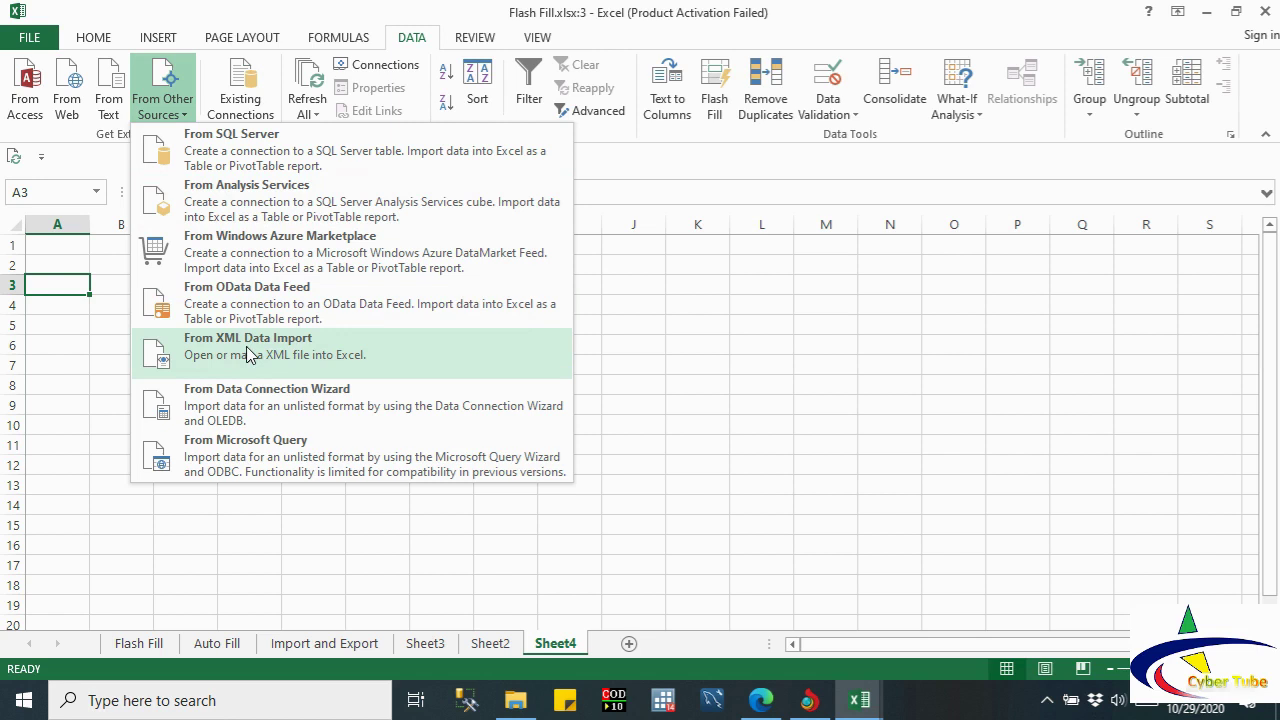
left_click(248, 350)
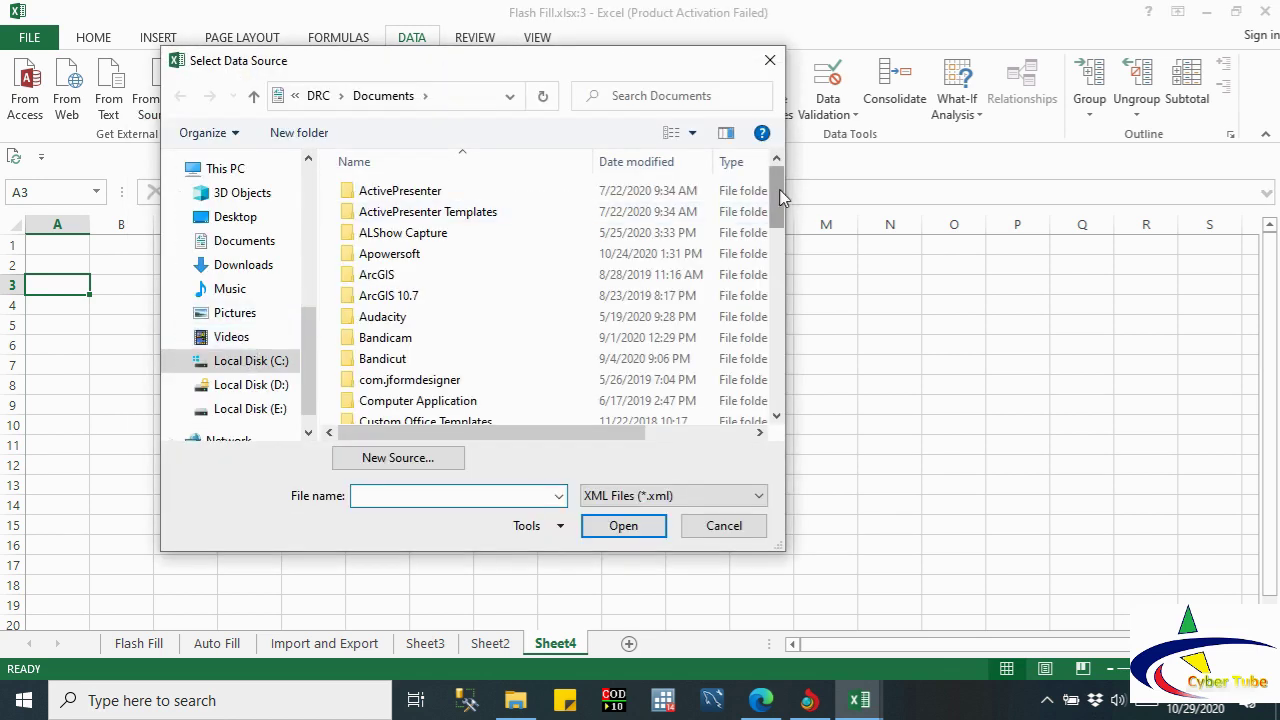
left_click_drag(778, 200, 810, 398)
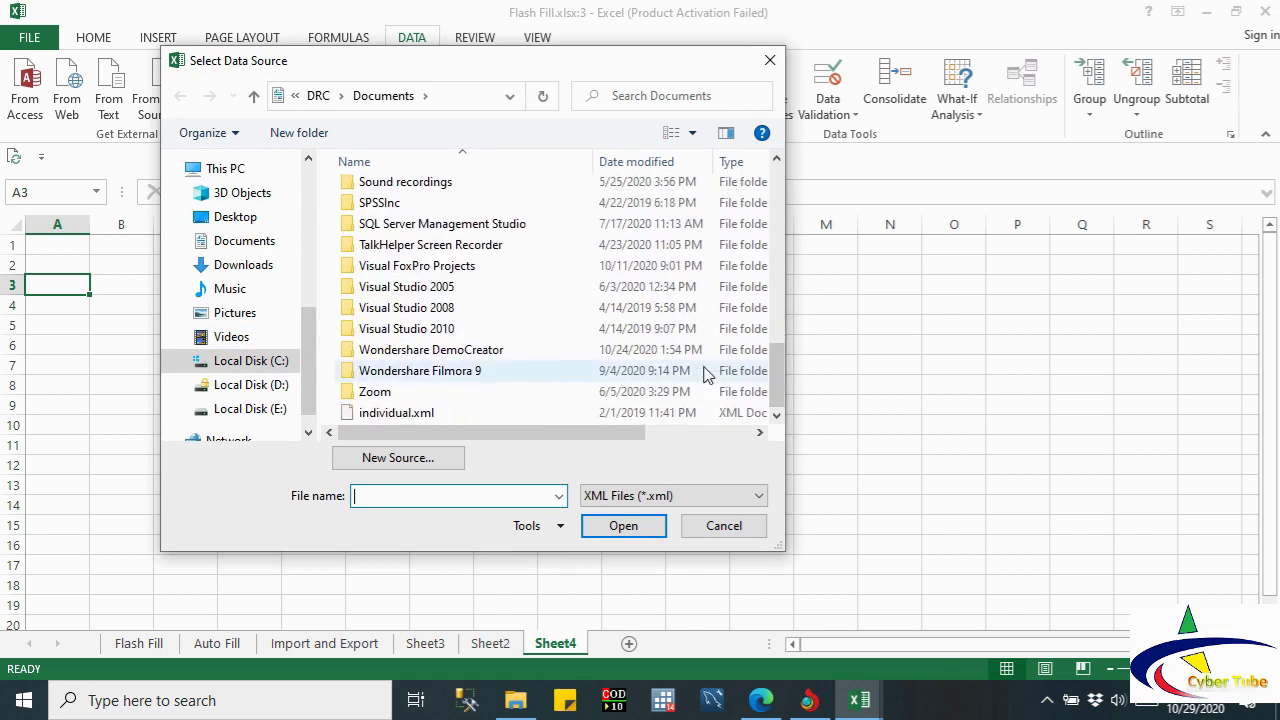
left_click(398, 418)
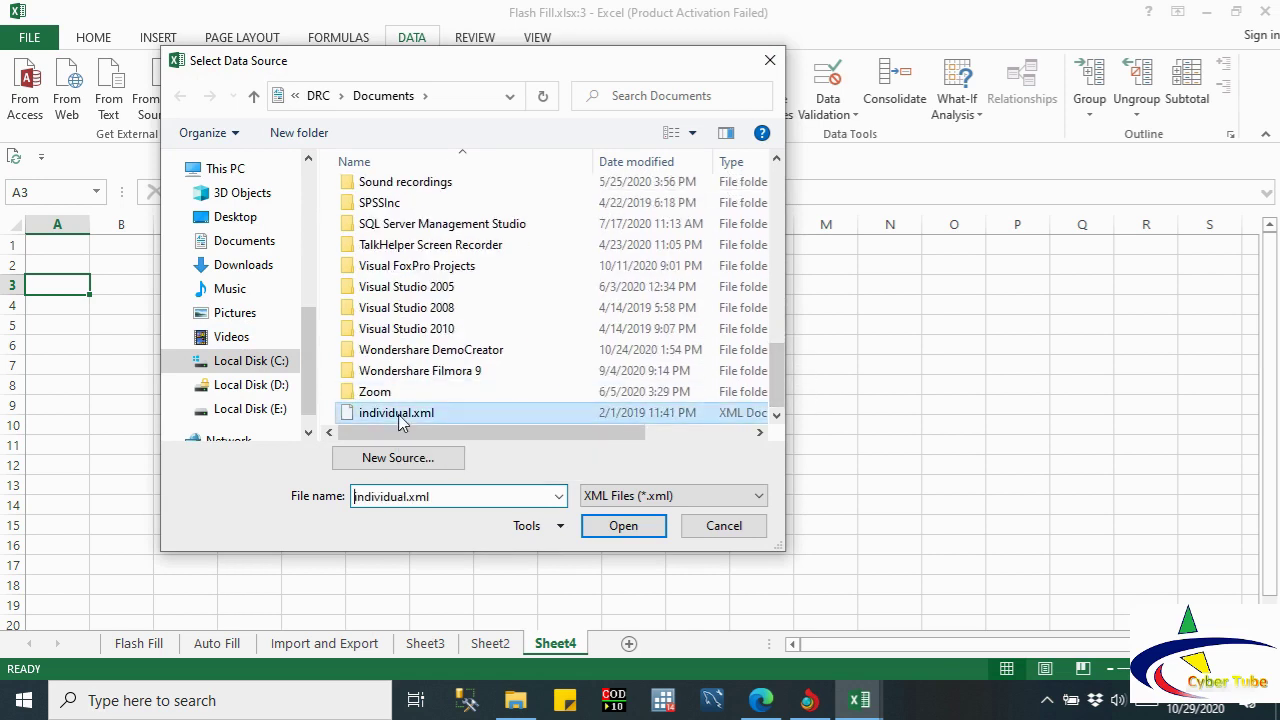
left_click(605, 523)
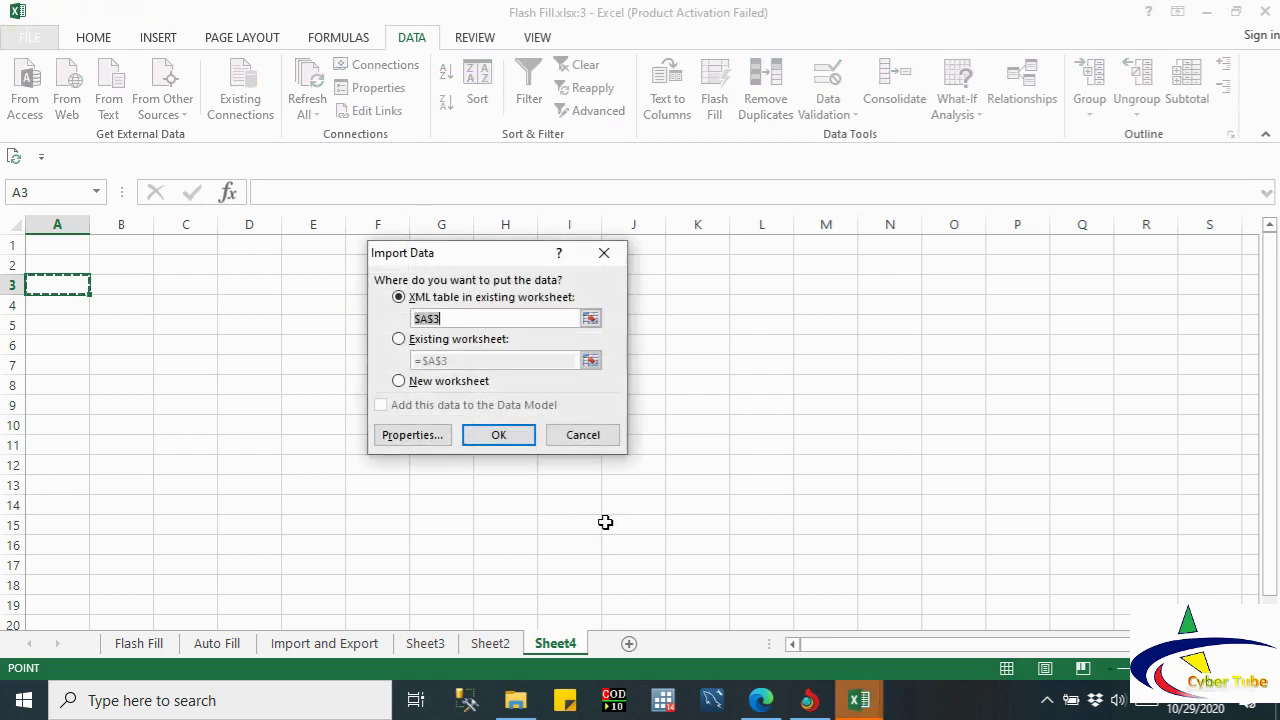
left_click(506, 440)
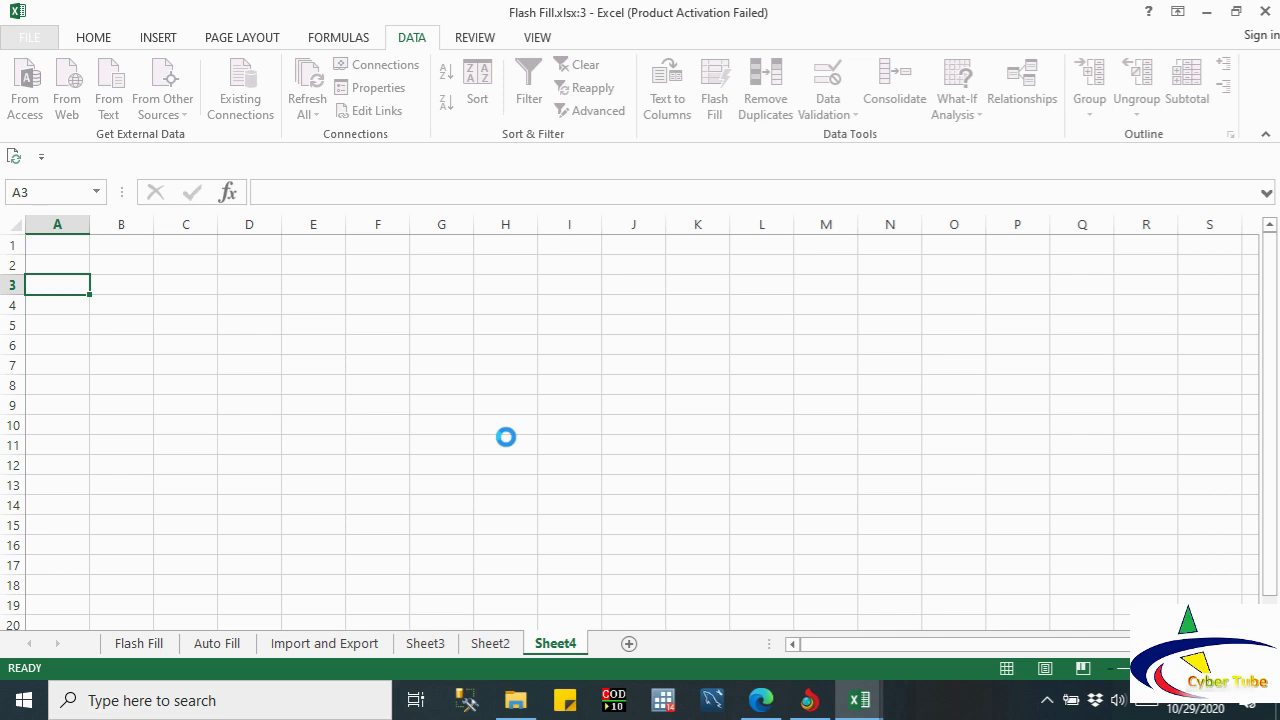
- Bring up File Explorer, open Local Disk (D:) and submit the BitLocker unlock password
left_click(528, 703)
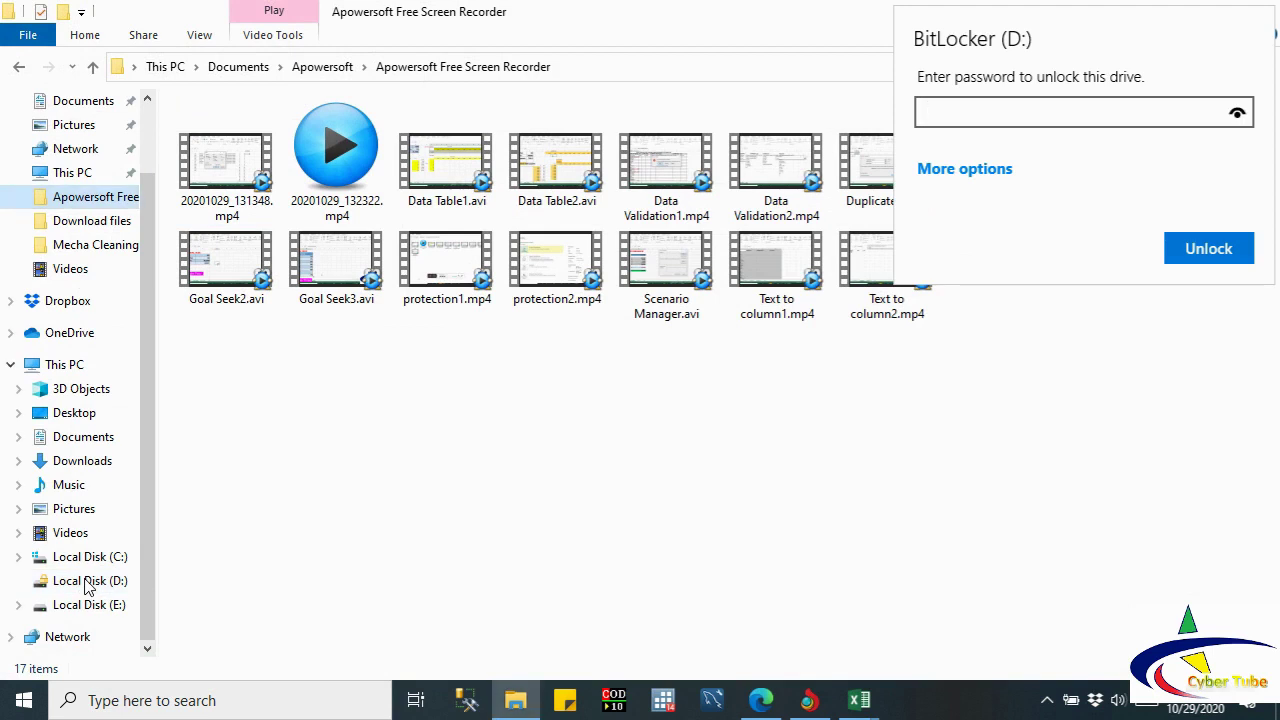
left_click(500, 380)
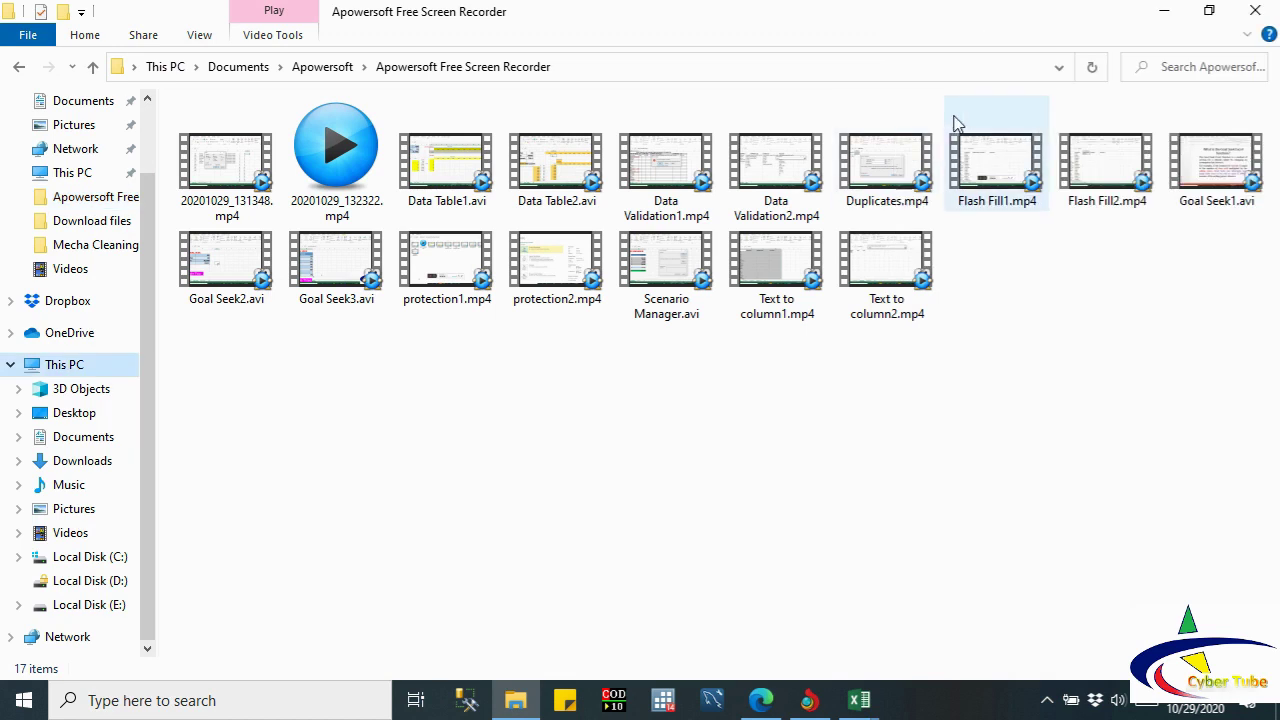
left_click(97, 585)
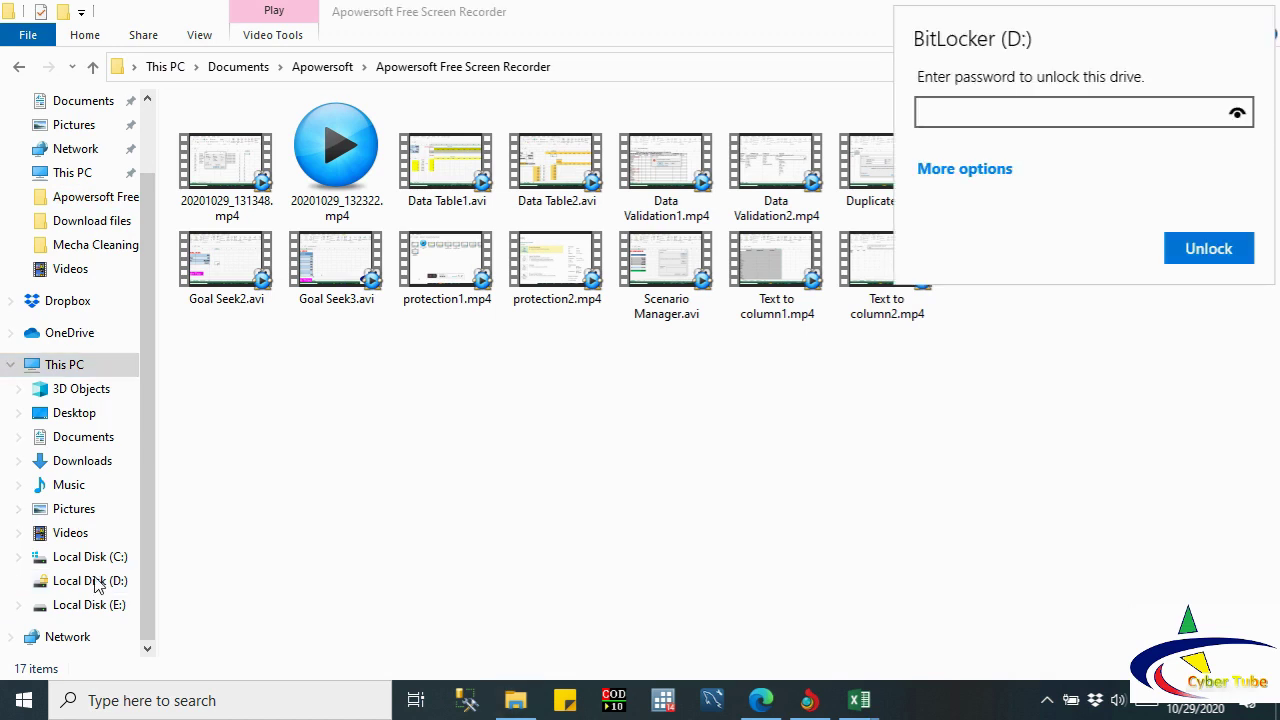
key("Return")
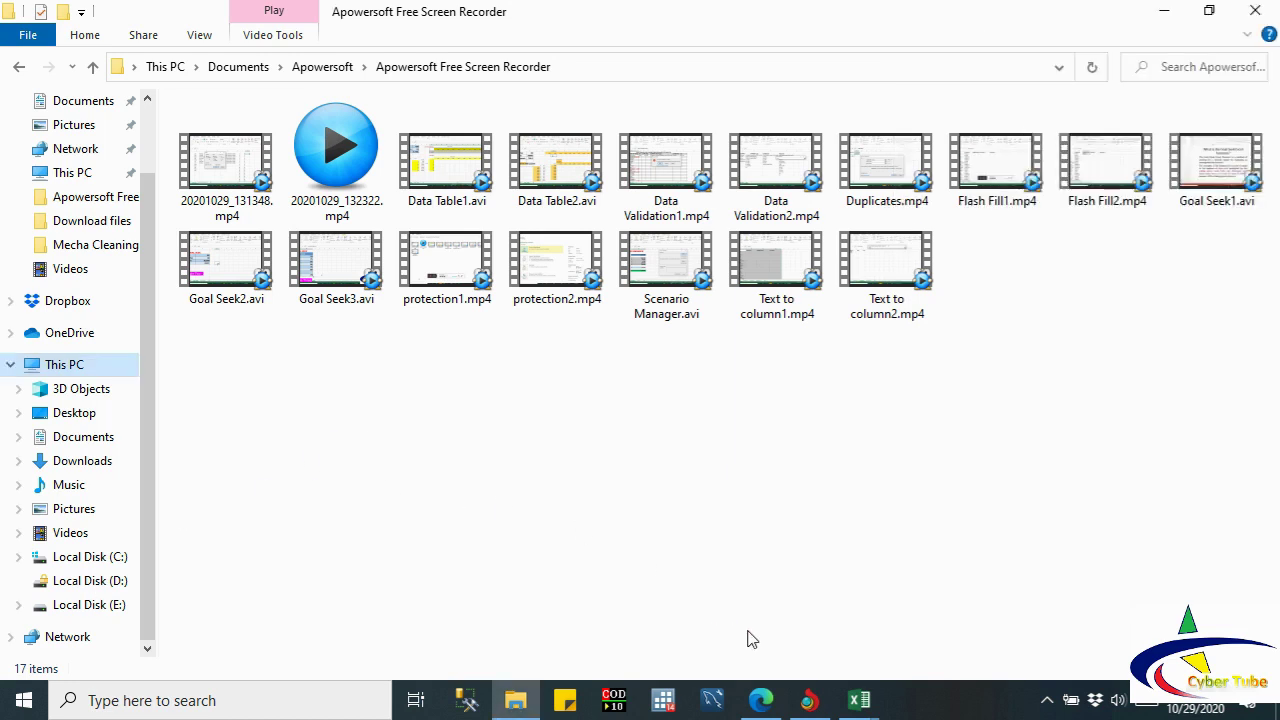
- Switch back to the Flash Fill.xlsx:3 window and add a blank Sheet5 after Sheet4
mouse_move(857, 697)
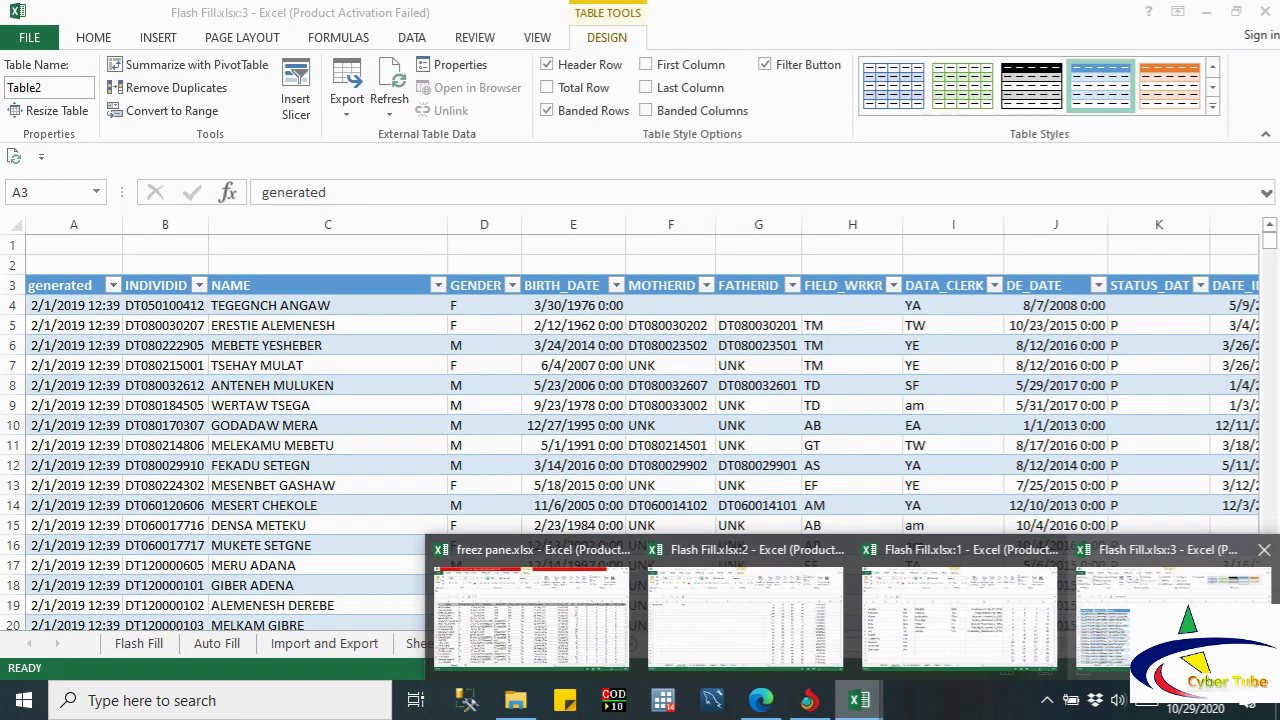
left_click(1170, 620)
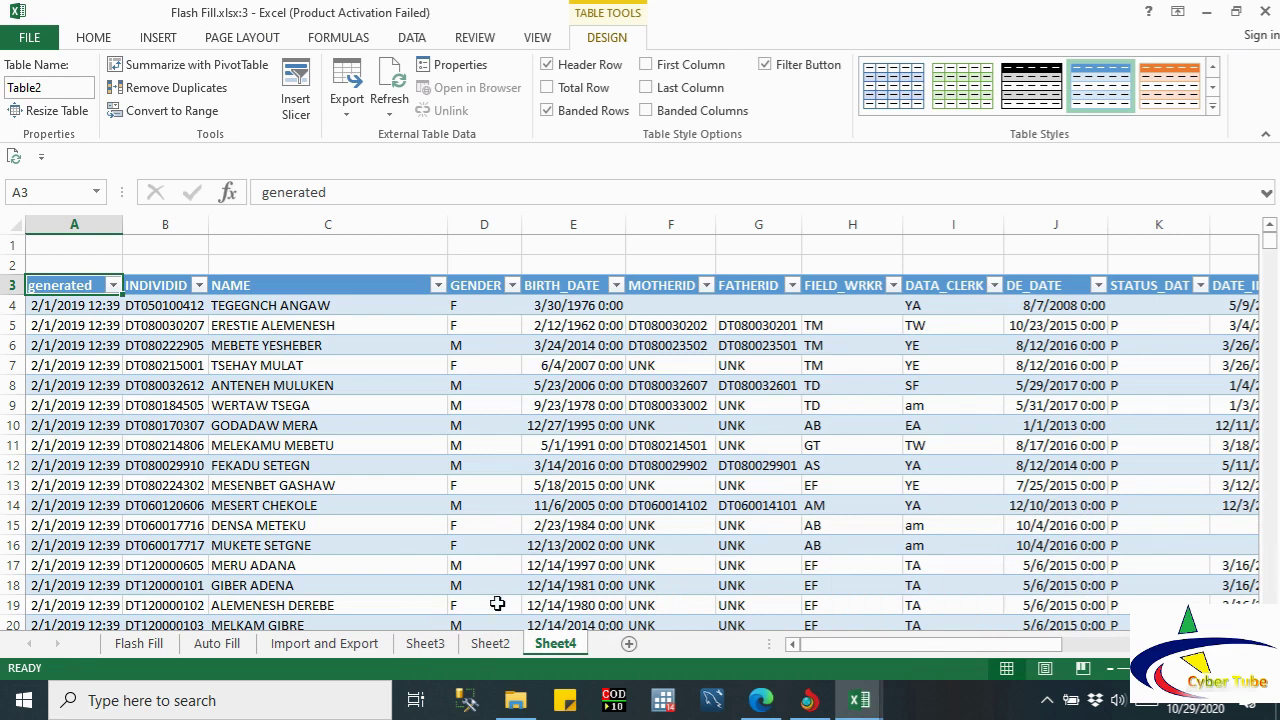
left_click(487, 650)
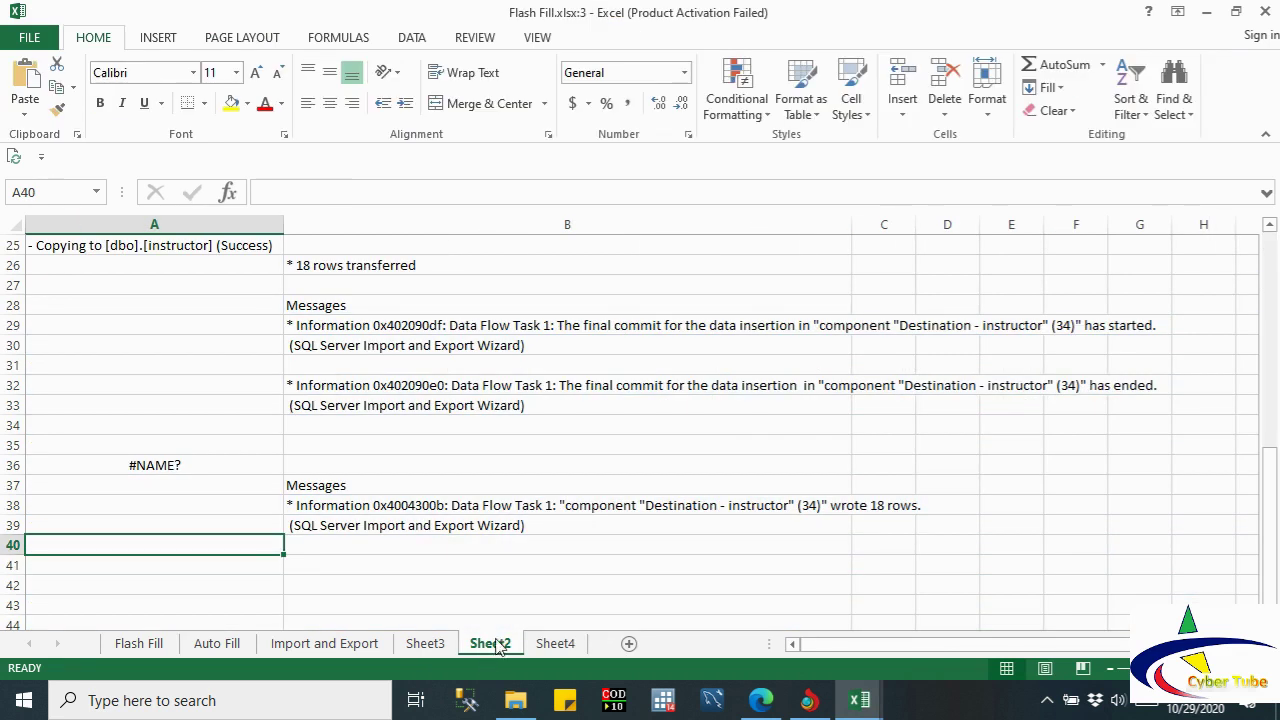
left_click(545, 646)
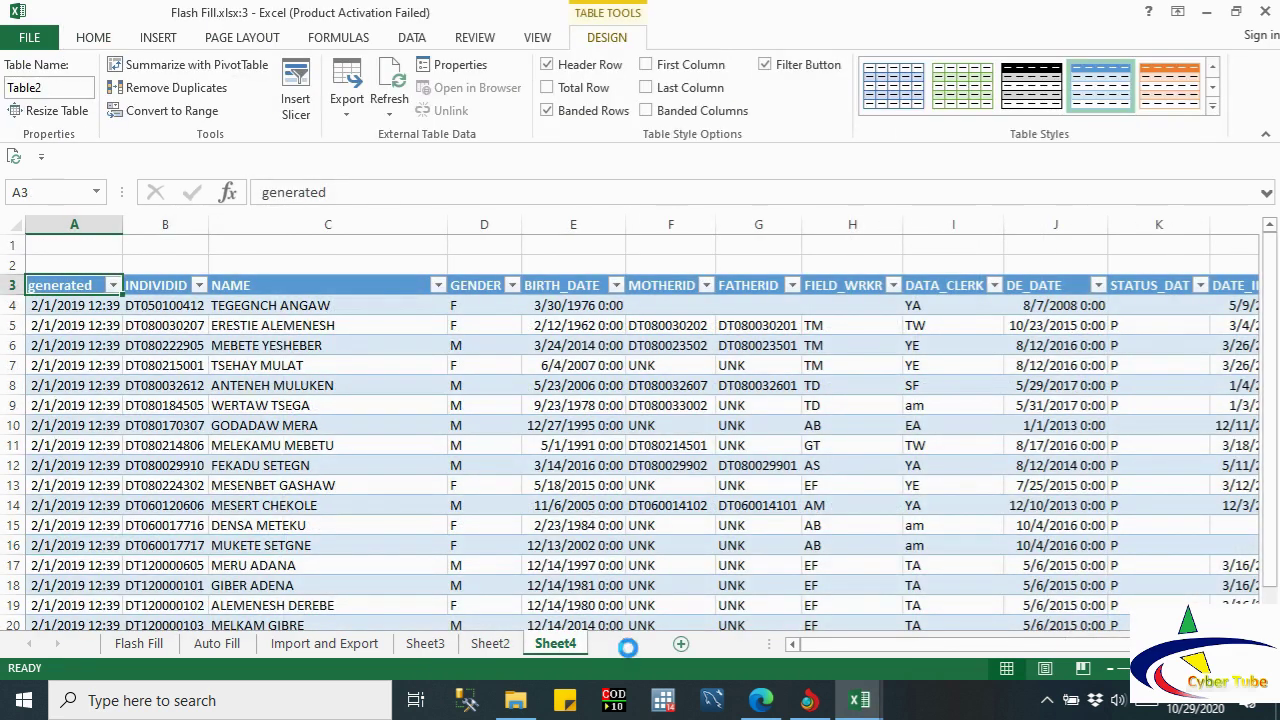
left_click(629, 645)
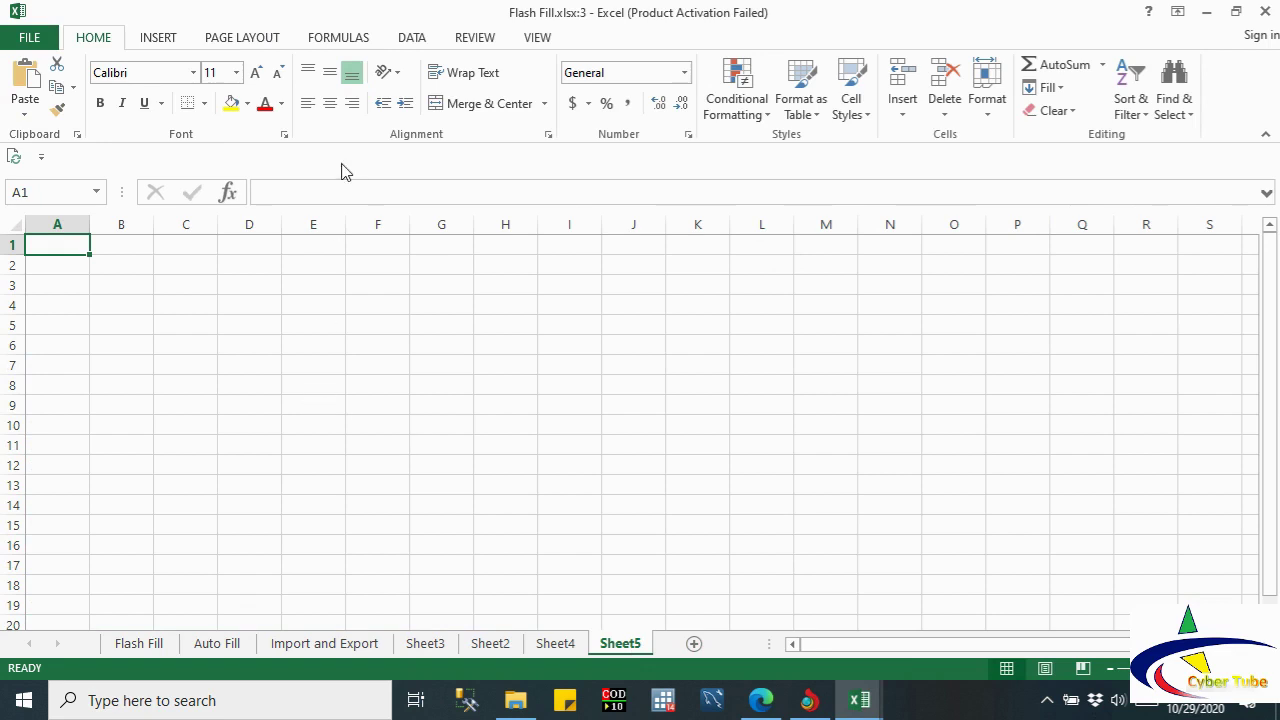
- Start a From XML Data Import from Data > From Other Sources
left_click(410, 45)
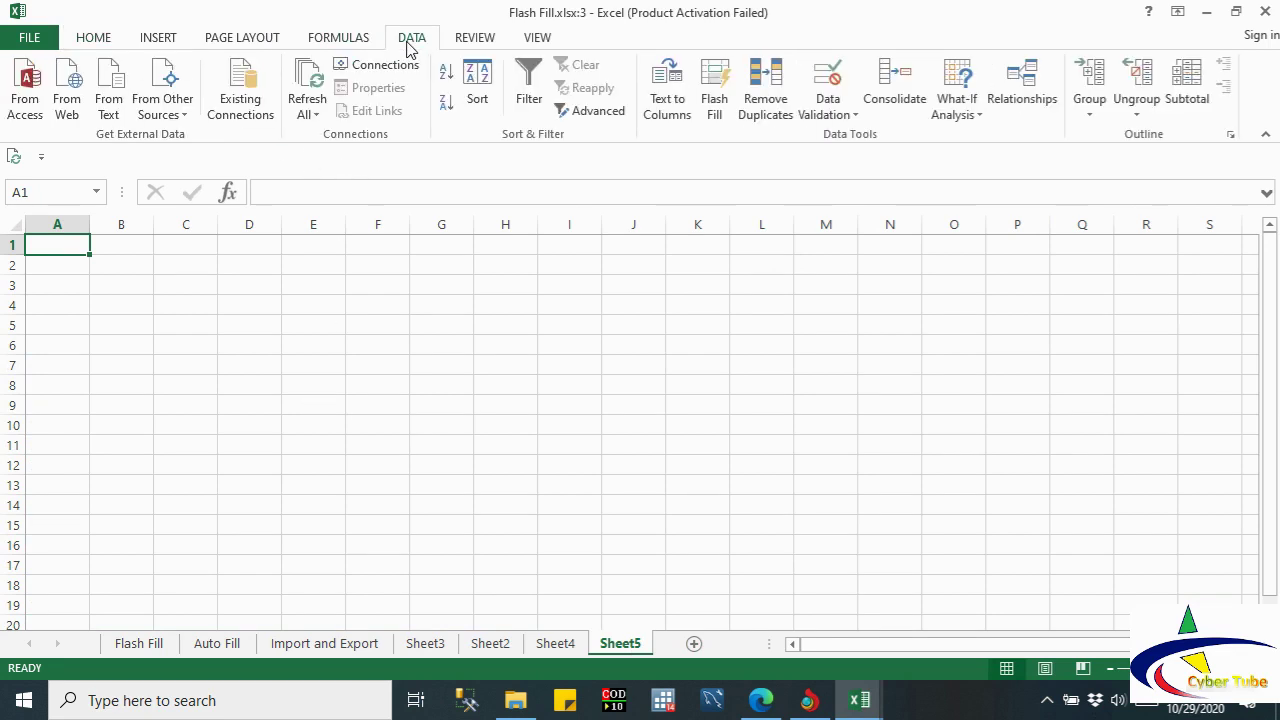
left_click(169, 114)
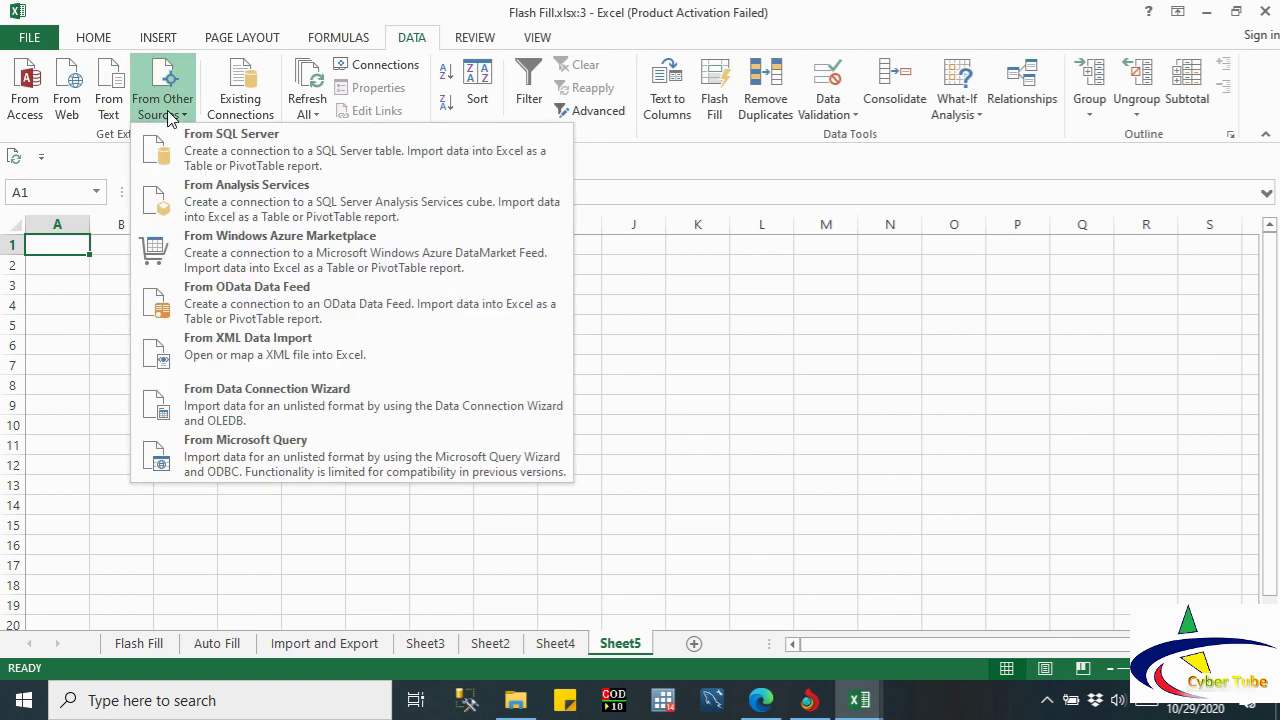
left_click(236, 355)
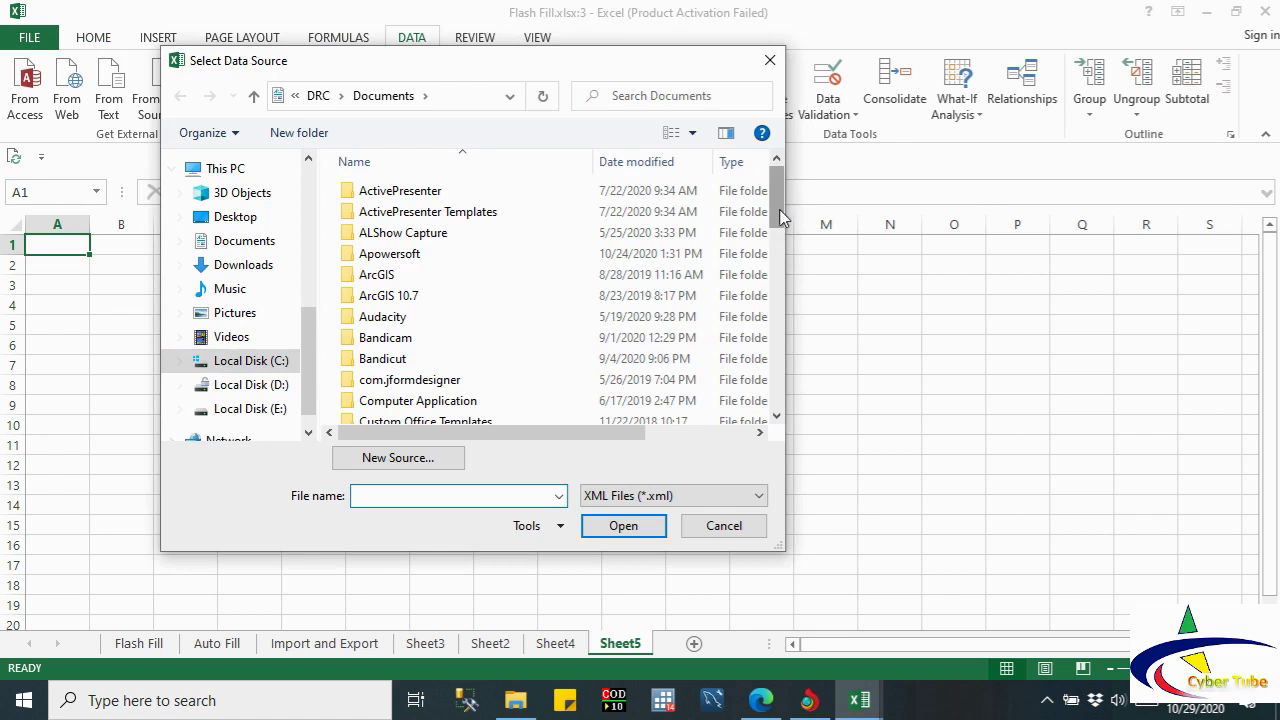
left_click_drag(778, 207, 800, 398)
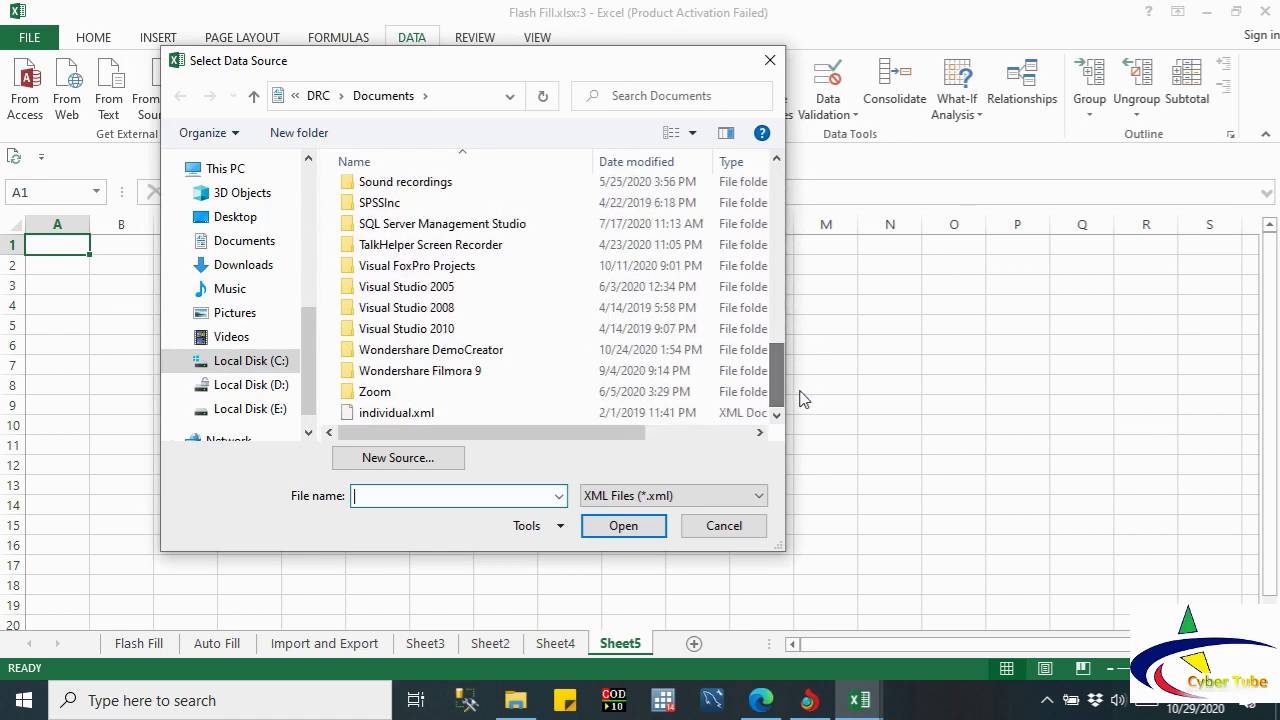
- Browse Local Disk (D:) into the DRC Doc folder and open the EMPIC file folder
left_click(252, 385)
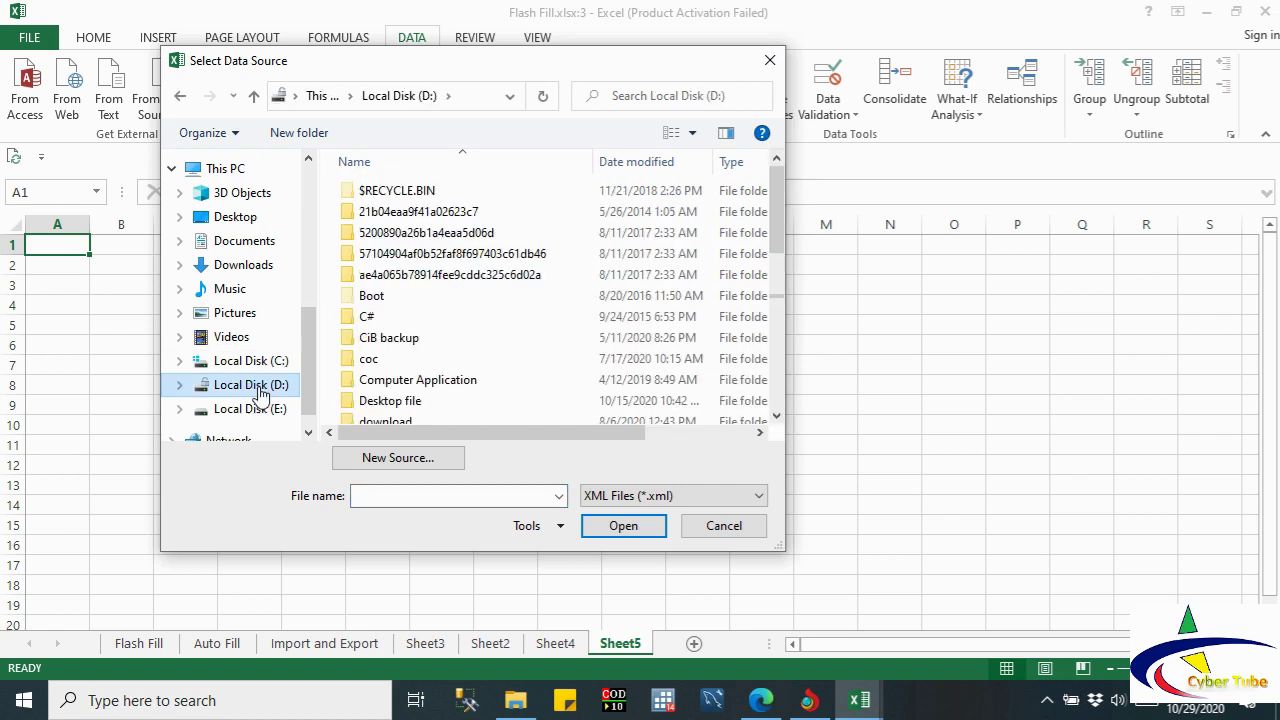
left_click(226, 217)
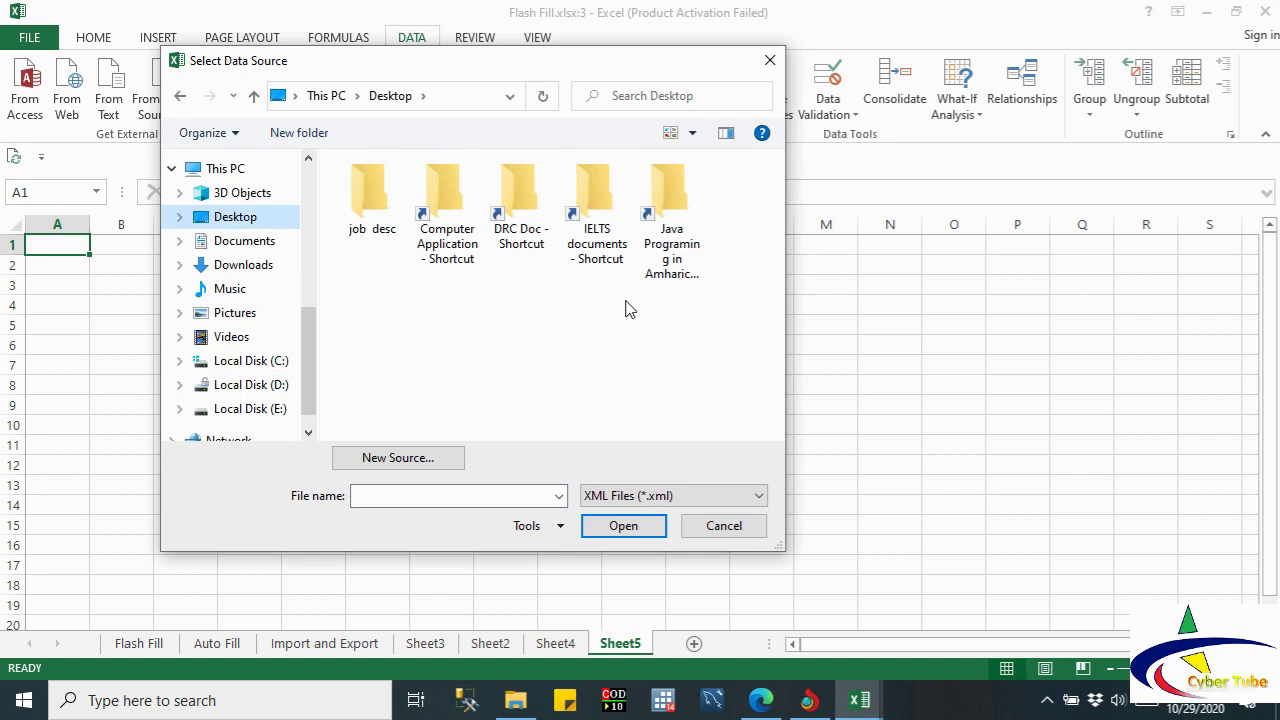
double_click(511, 220)
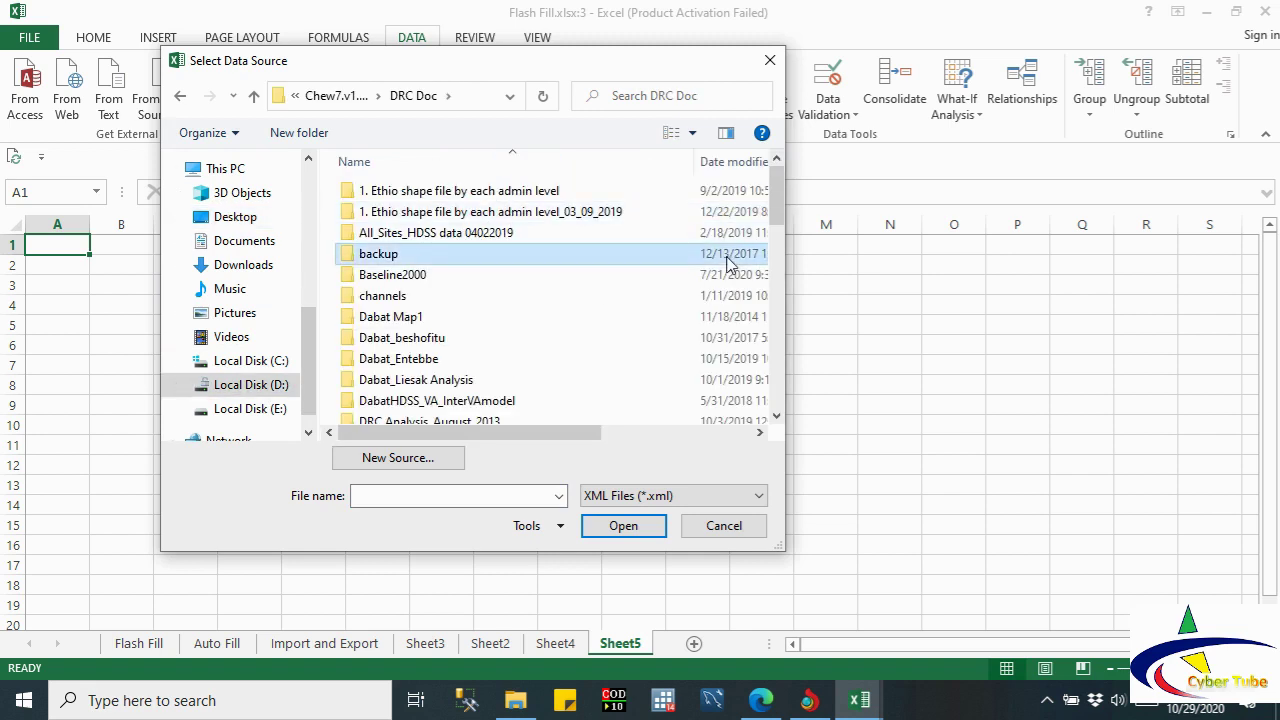
key("m")
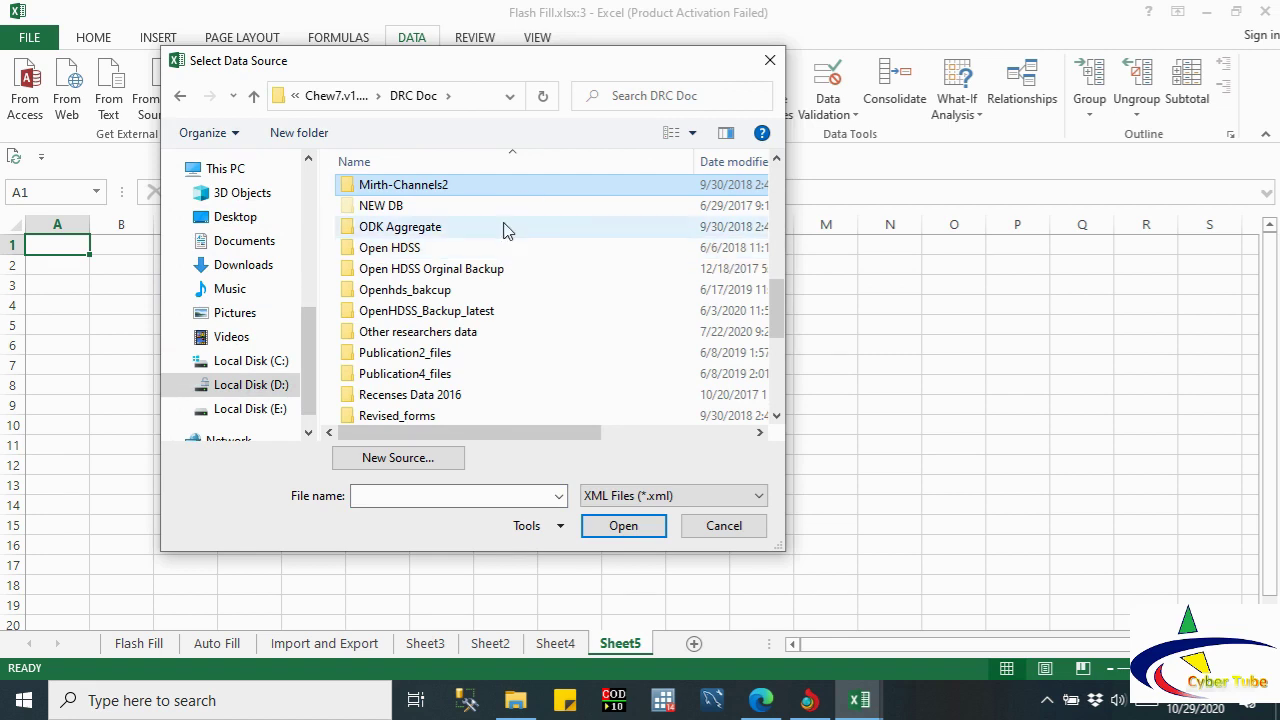
mouse_move(779, 340)
left_mouse_down()
mouse_move(785, 383)
mouse_move(766, 245)
mouse_move(767, 262)
left_mouse_up()
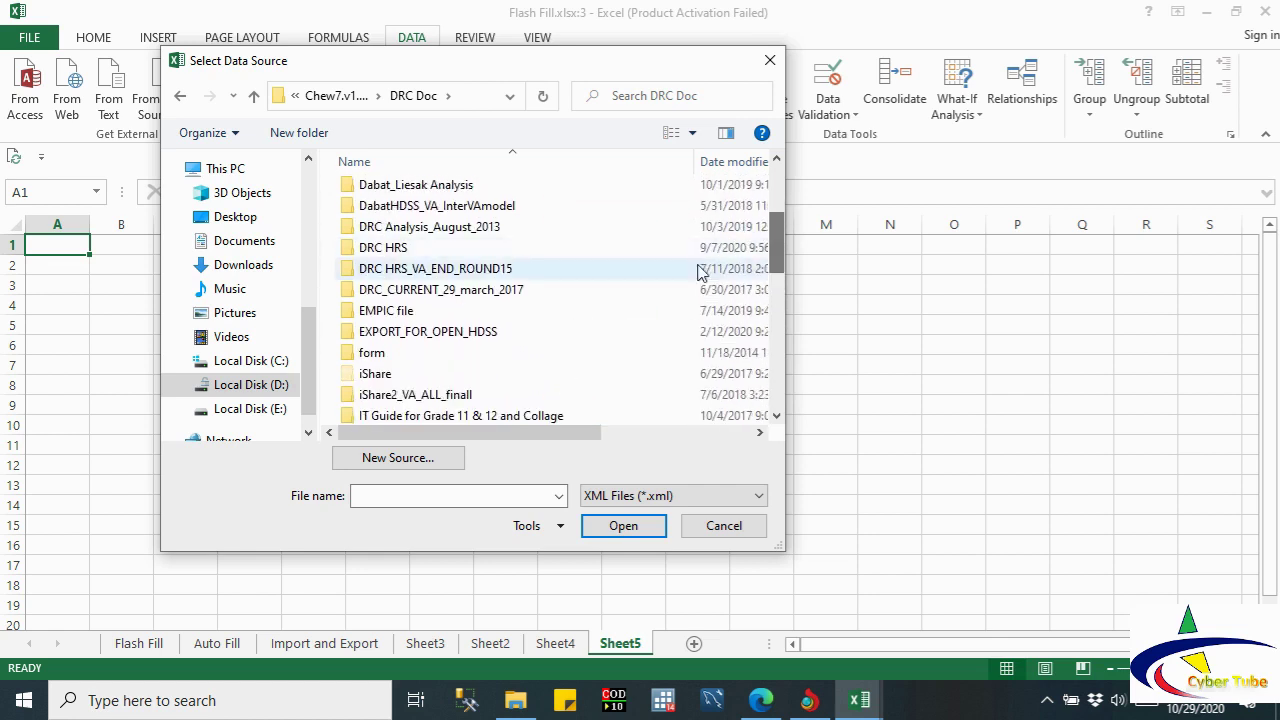
double_click(400, 311)
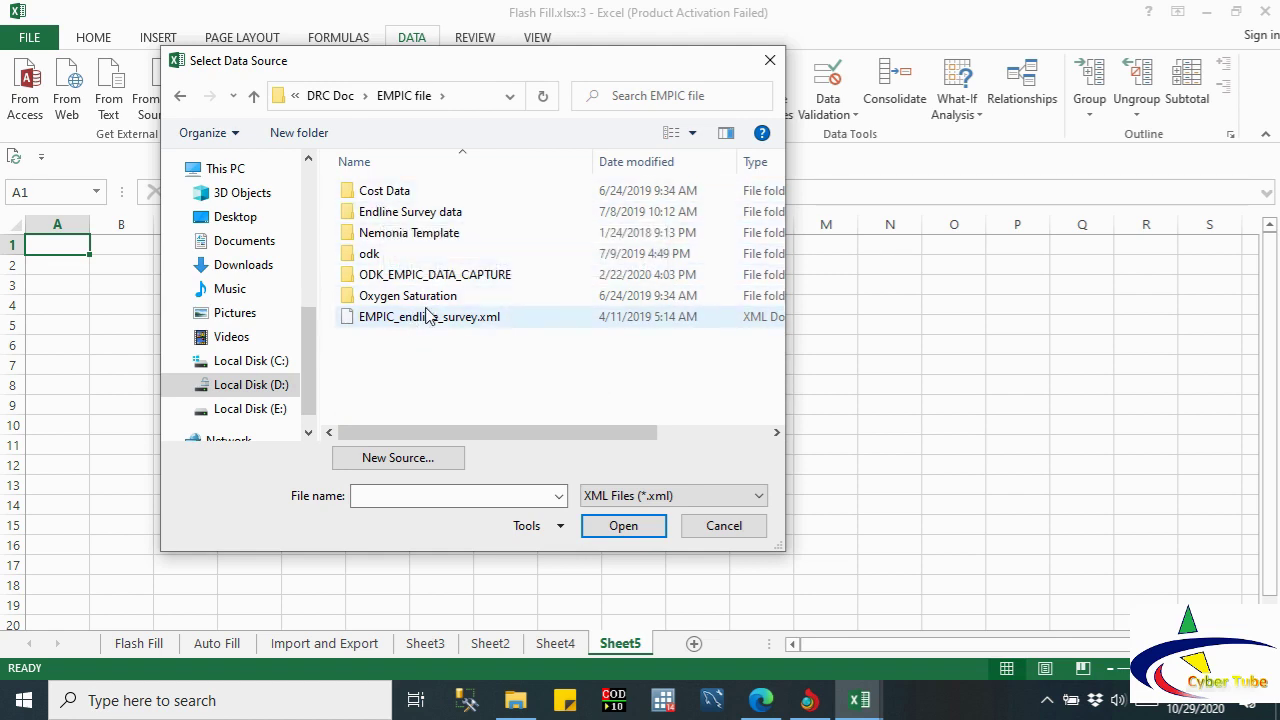
- Go through ODK_EMPIC_DATA_CAPTURE > CSV > ODK Briefcase Storage > forms > EMPIC_endline_survey and open EMPIC_endline_survey.xml
double_click(413, 276)
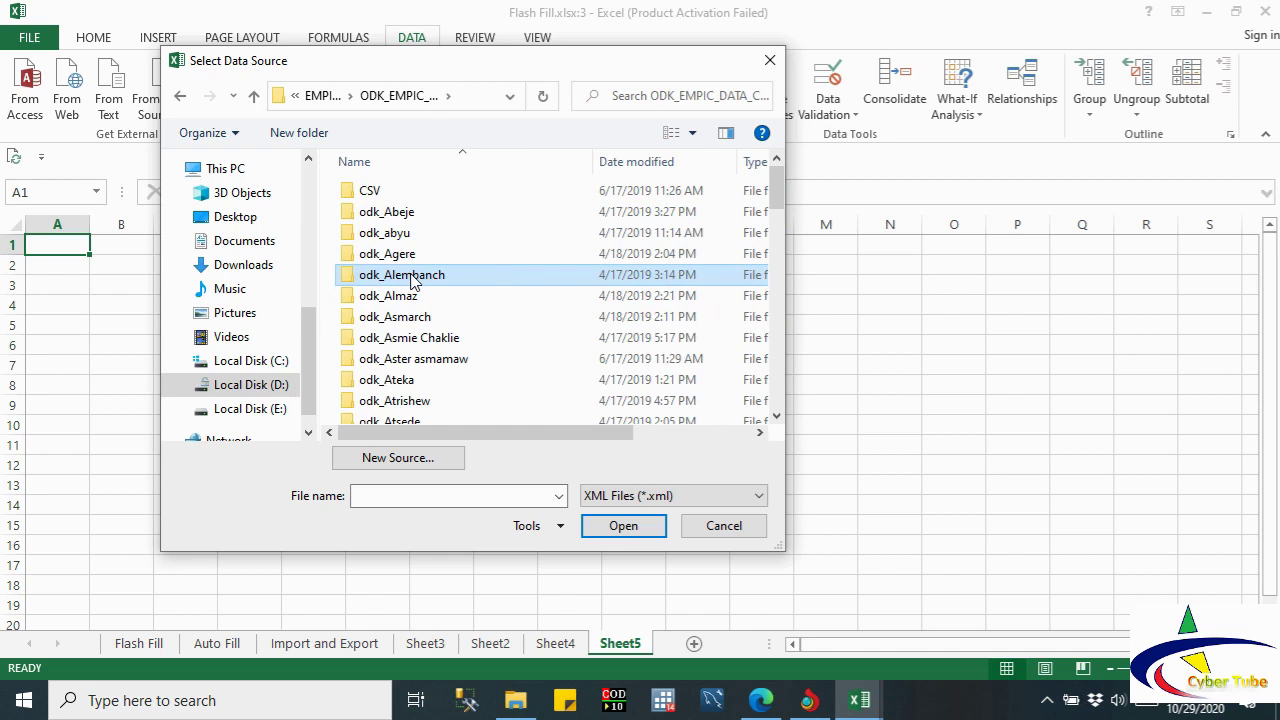
double_click(381, 202)
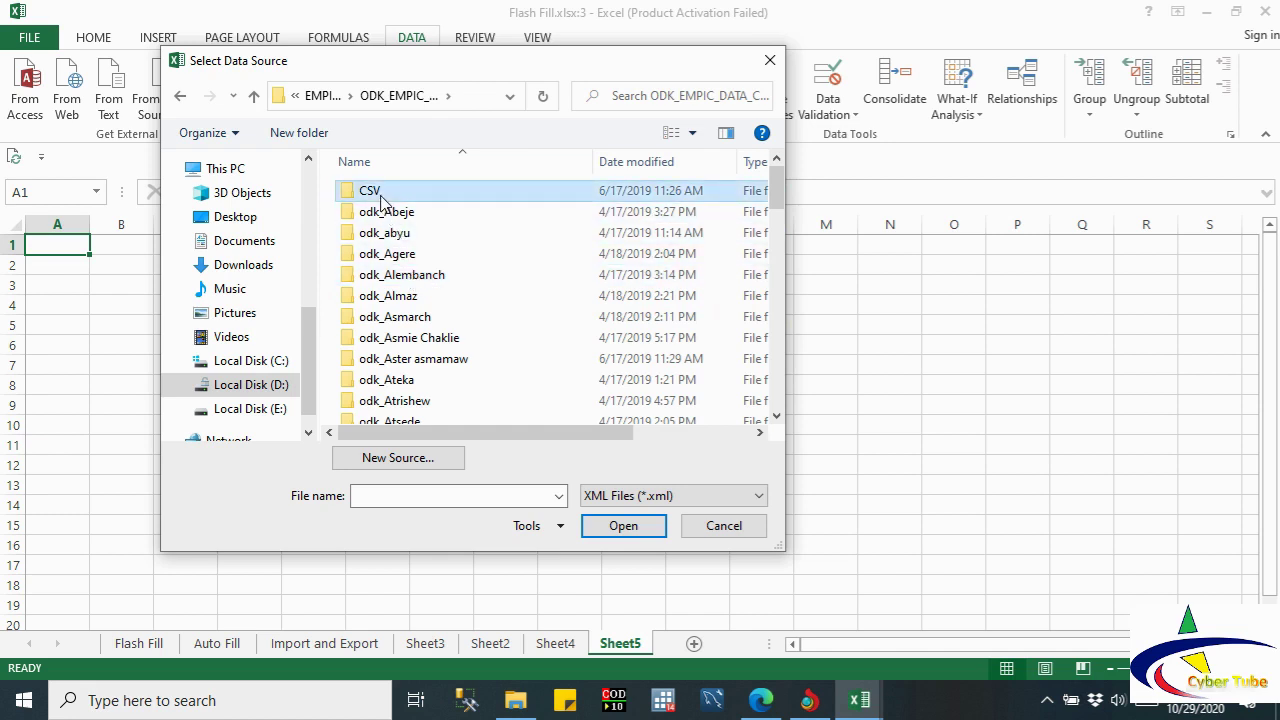
double_click(383, 203)
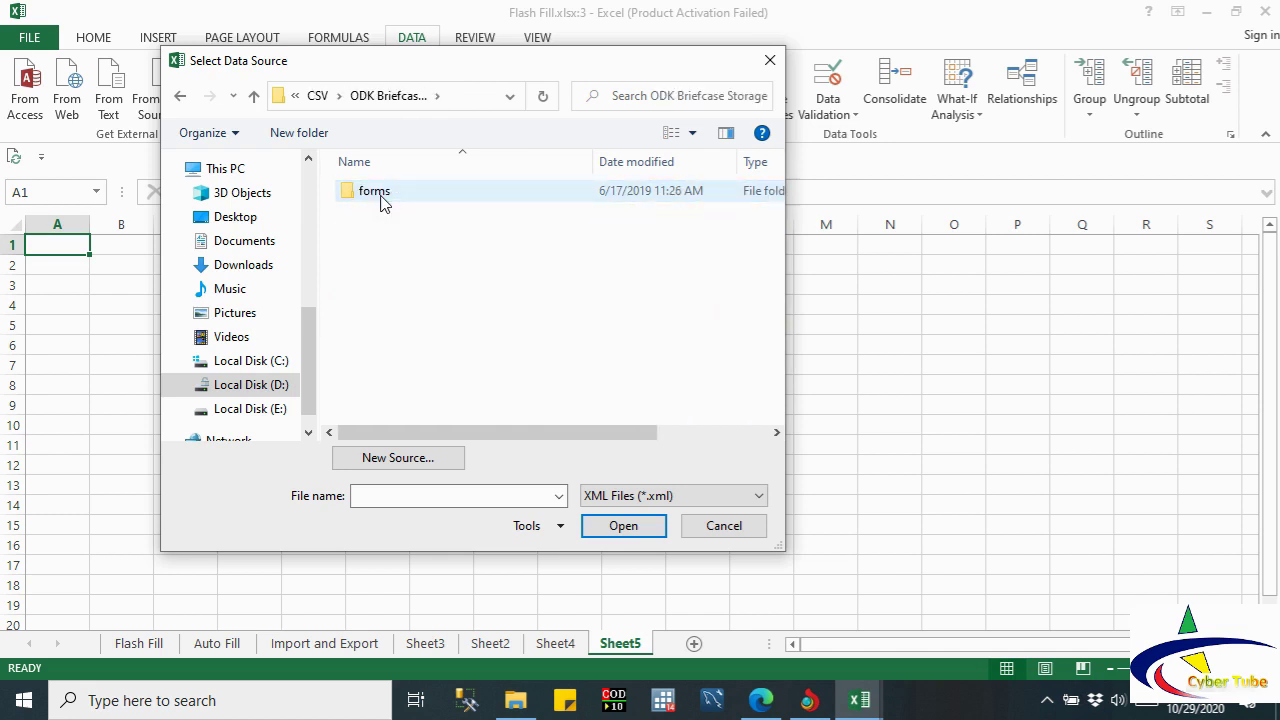
double_click(383, 201)
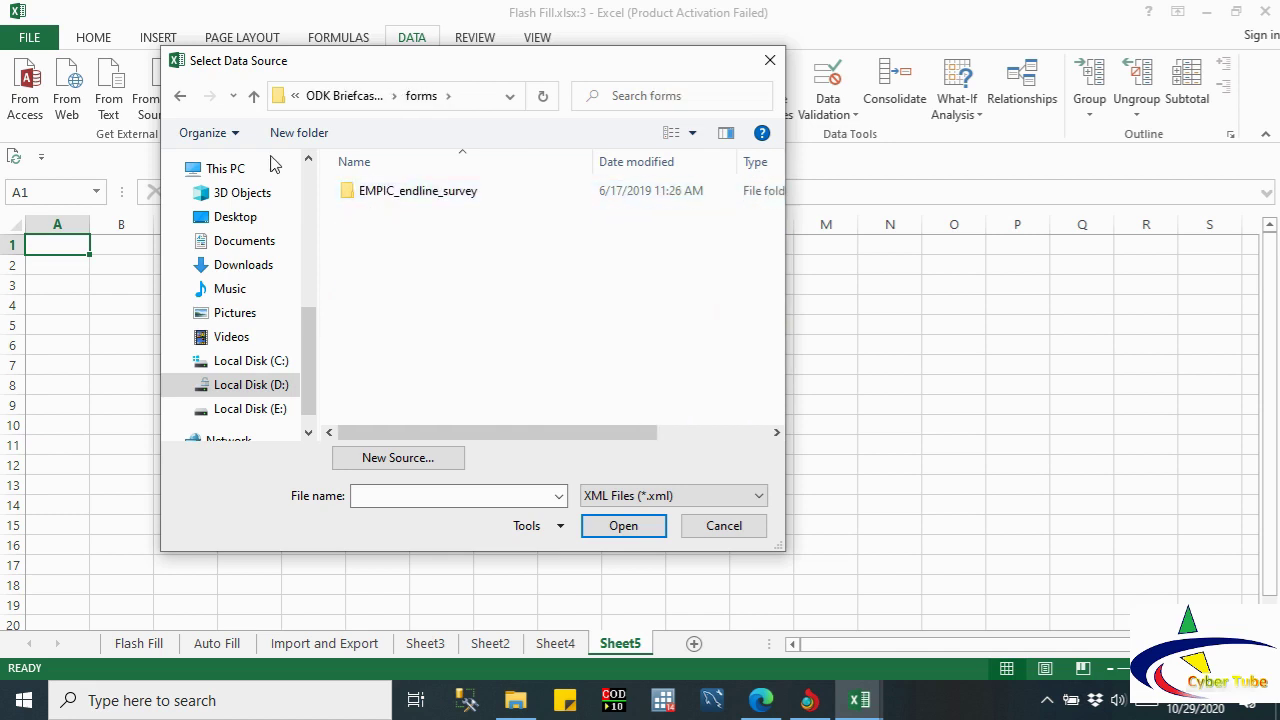
double_click(388, 199)
left_click(412, 256)
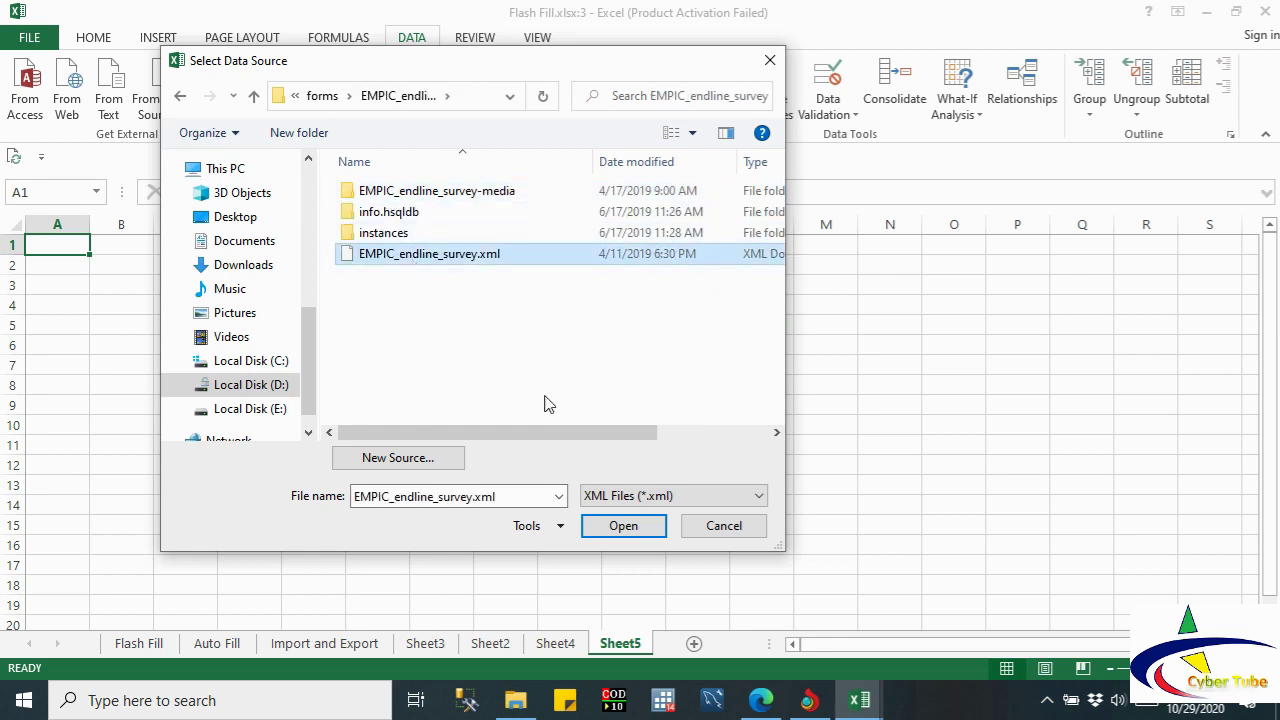
left_click(624, 525)
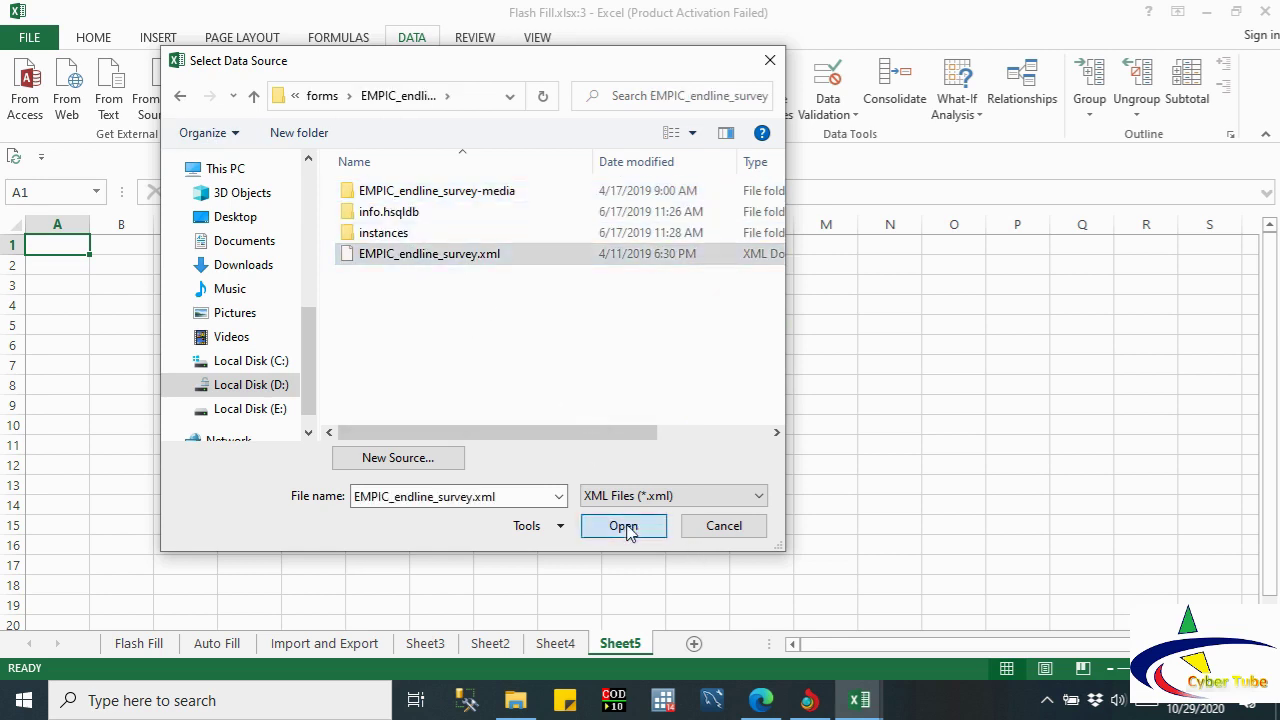
- Import the EMPIC survey XML into Sheet5 as a table and scroll through its columns
left_click(581, 394)
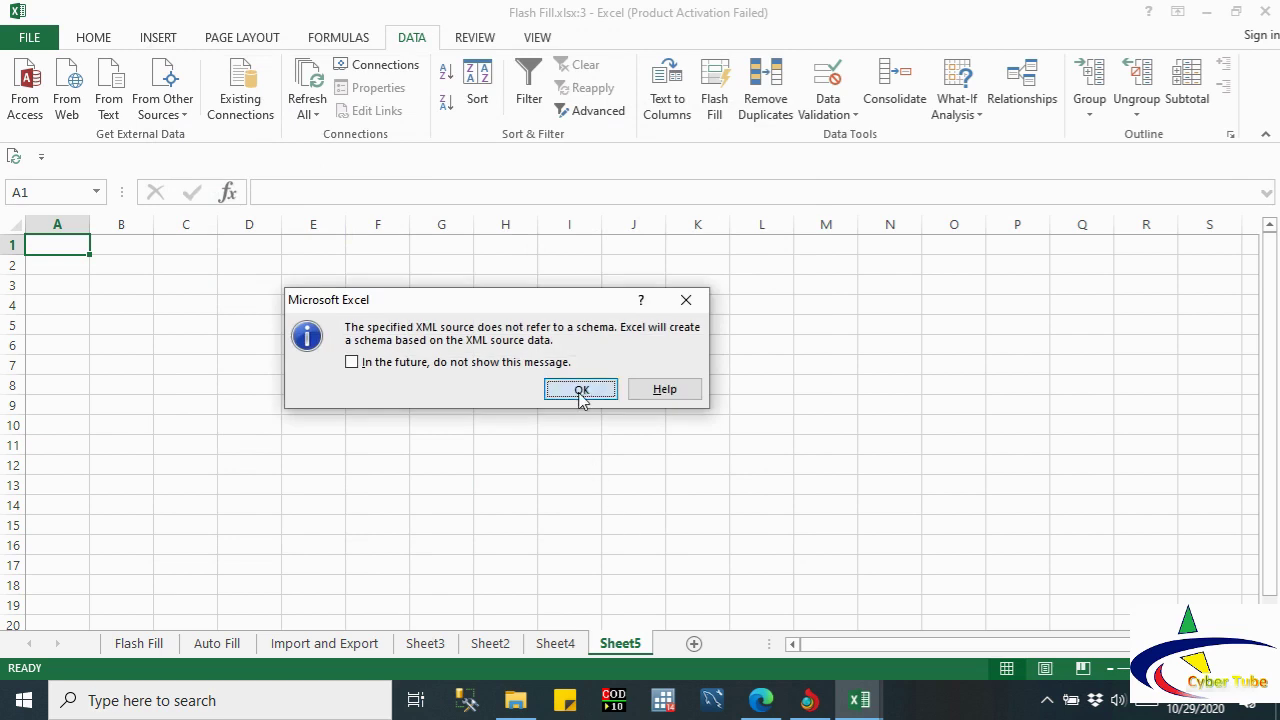
left_click(500, 437)
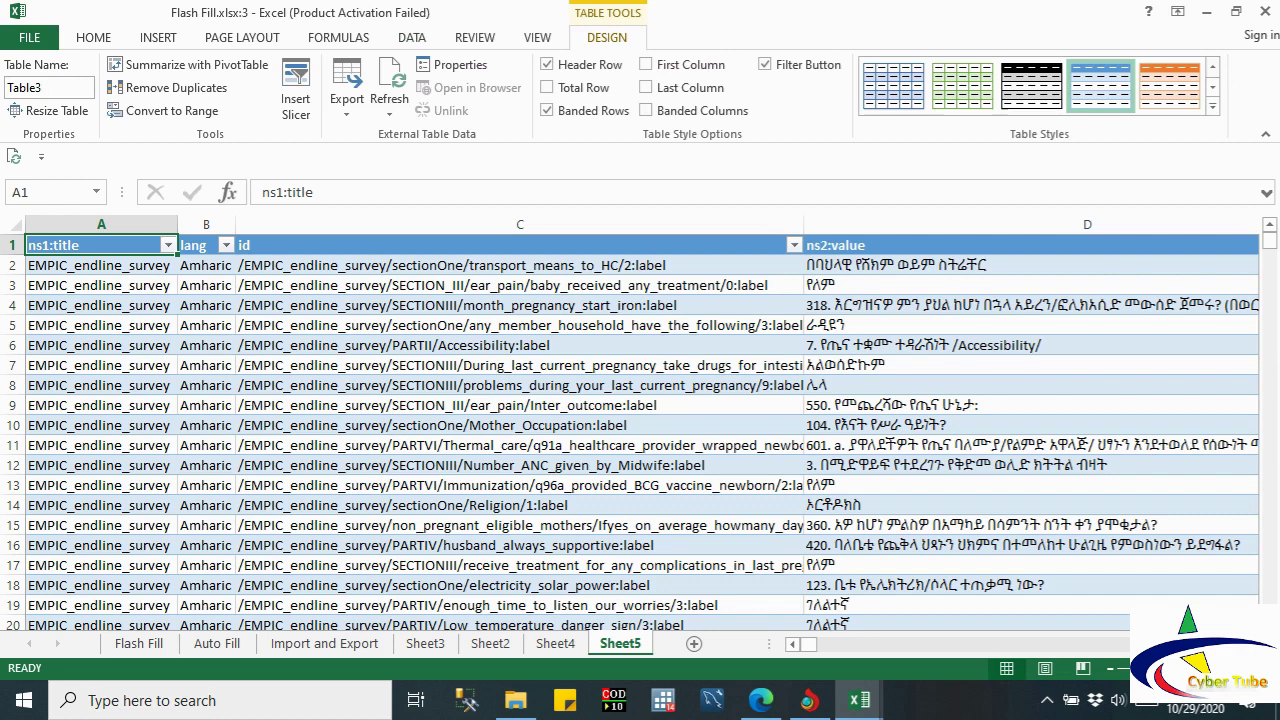
scroll(630, 430, "down", 1)
scroll(630, 430, "right", 2)
scroll(640, 420, "right", 3)
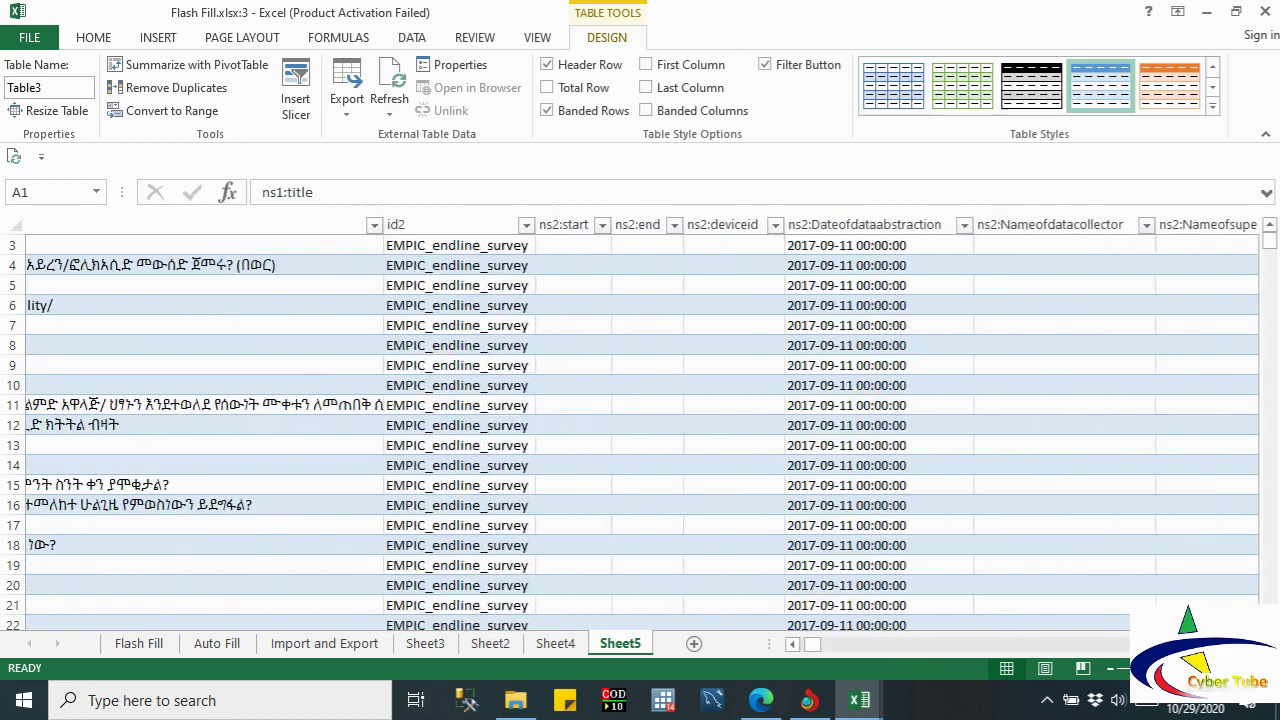
scroll(640, 420, "right", 3)
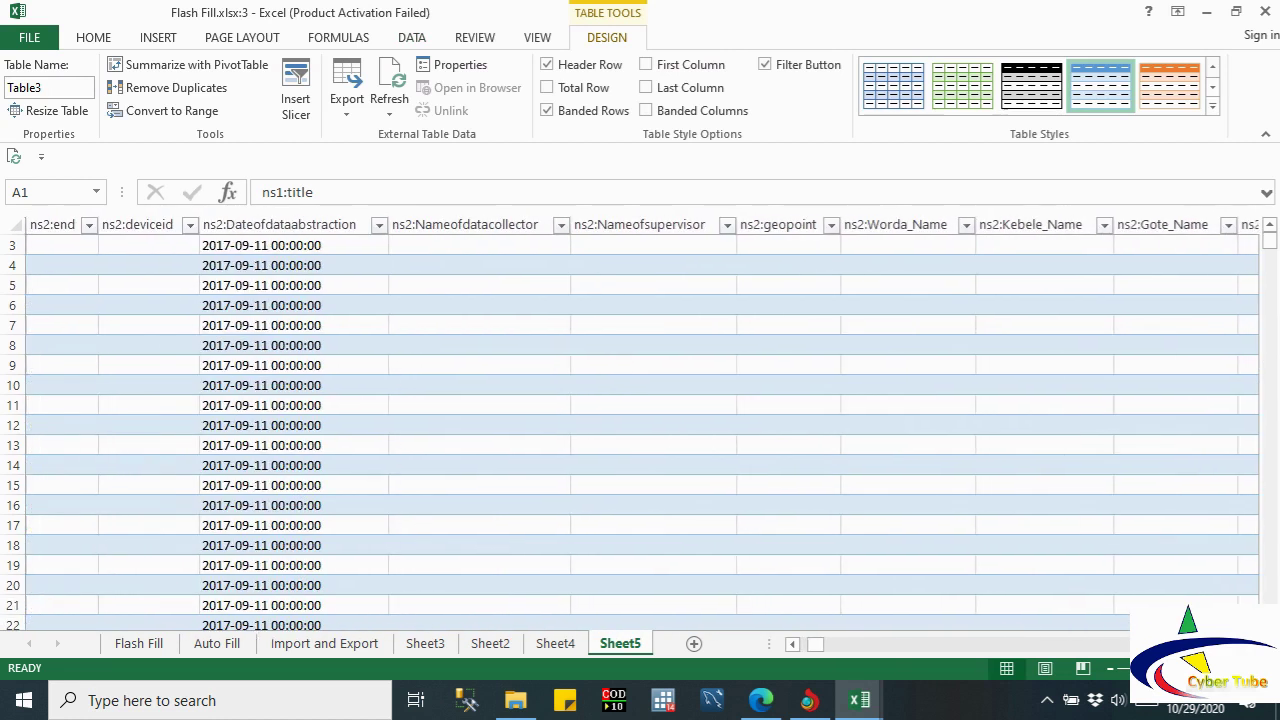
left_click(792, 644)
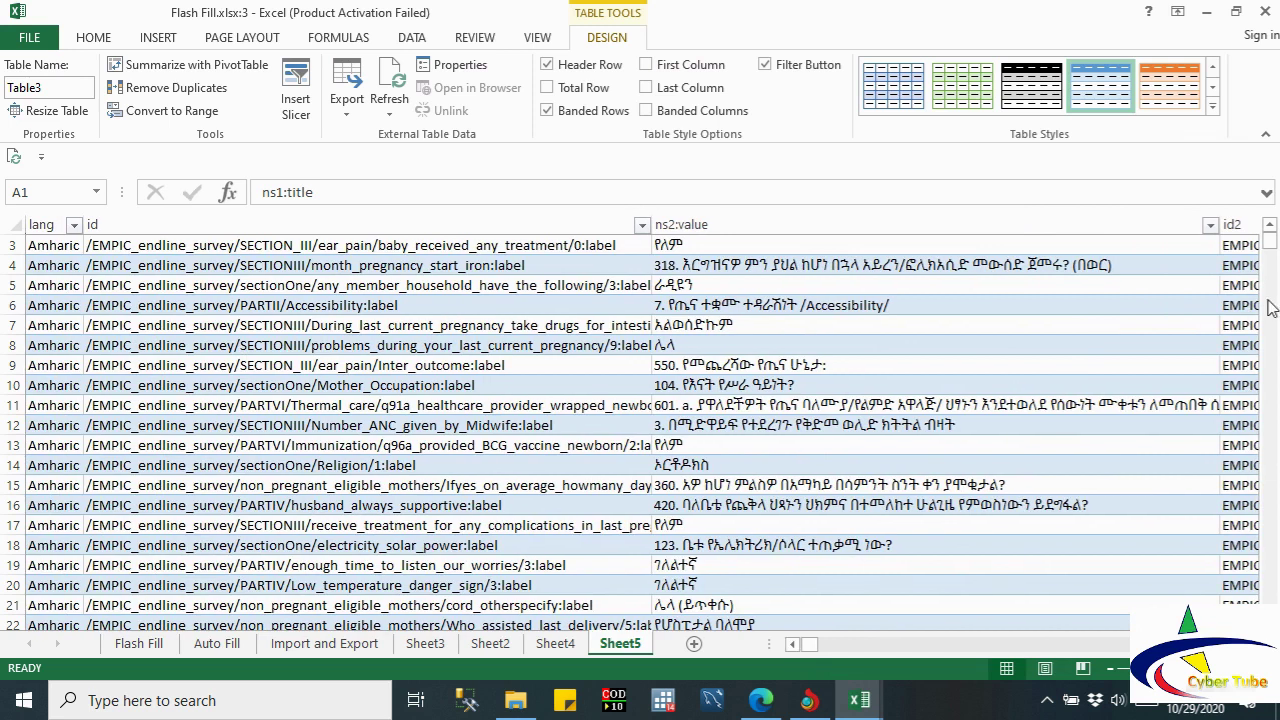
mouse_move(1273, 247)
left_mouse_down()
mouse_move(1275, 555)
mouse_move(1243, 270)
mouse_move(791, 237)
left_mouse_up()
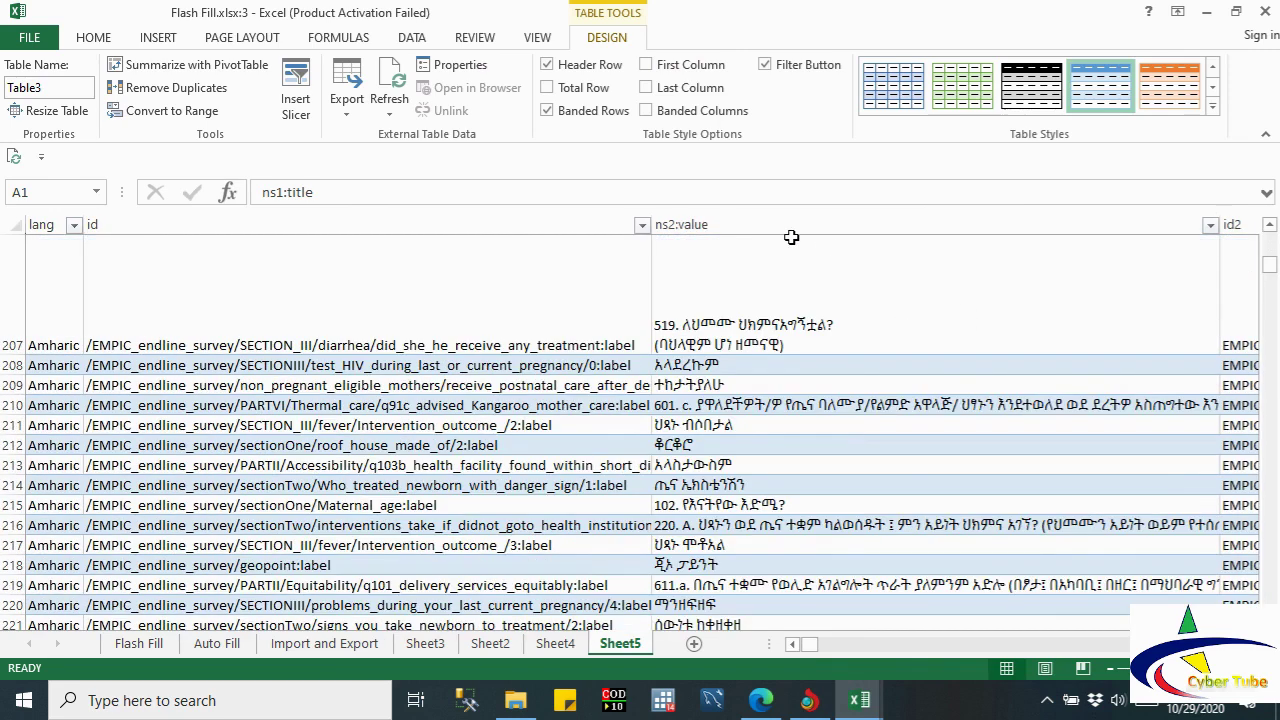
- Check Sheet4's individuals table at birth date cell E19, then add a blank Sheet6
left_click(552, 644)
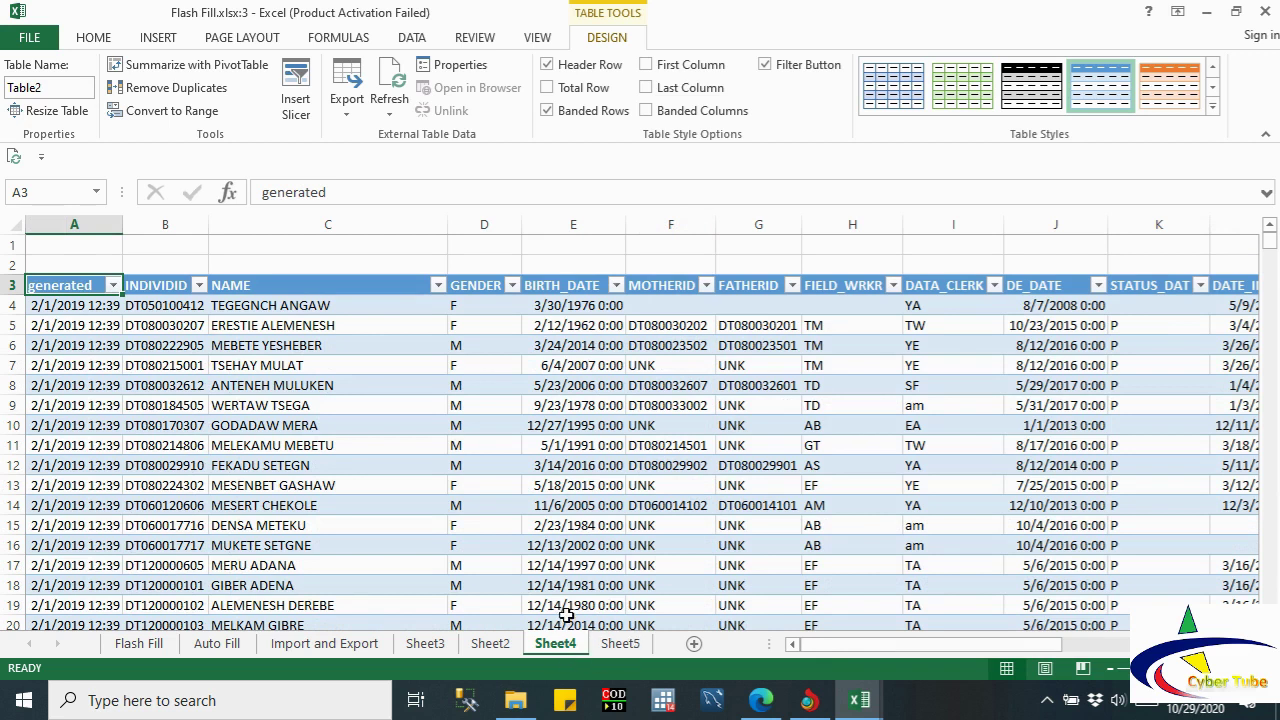
left_click(609, 612)
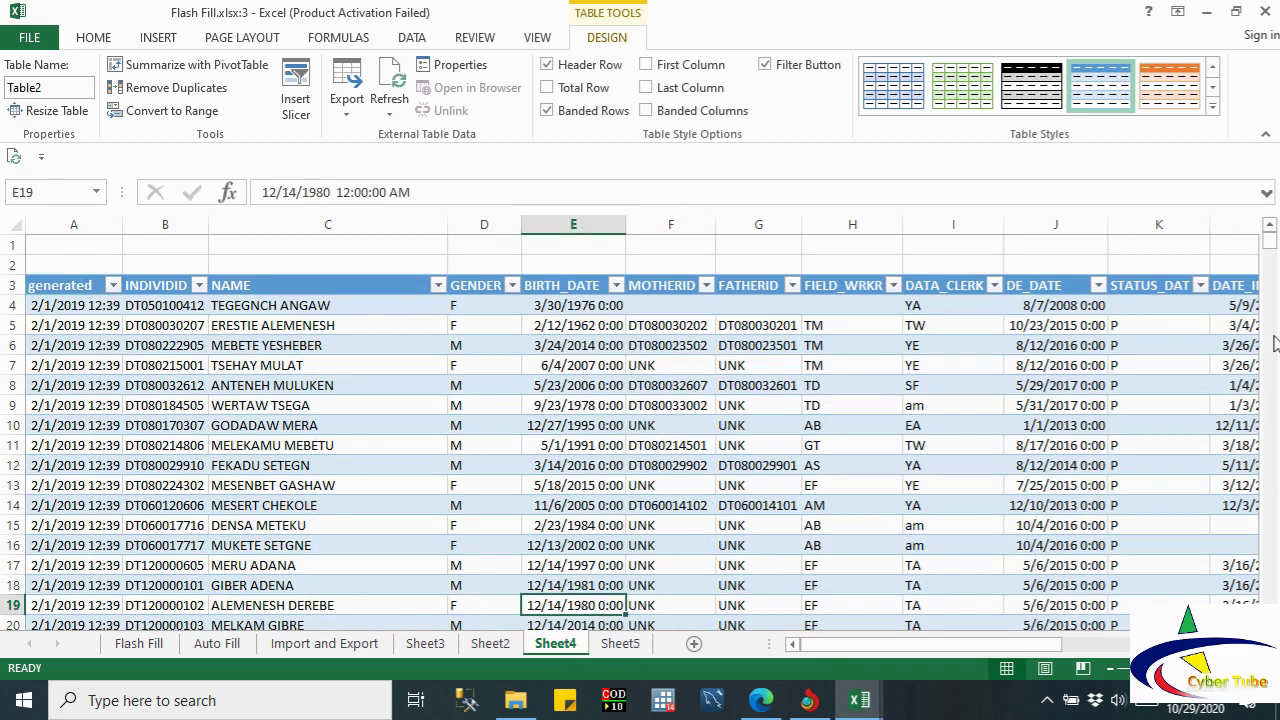
left_click_drag(1272, 248, 1254, 285)
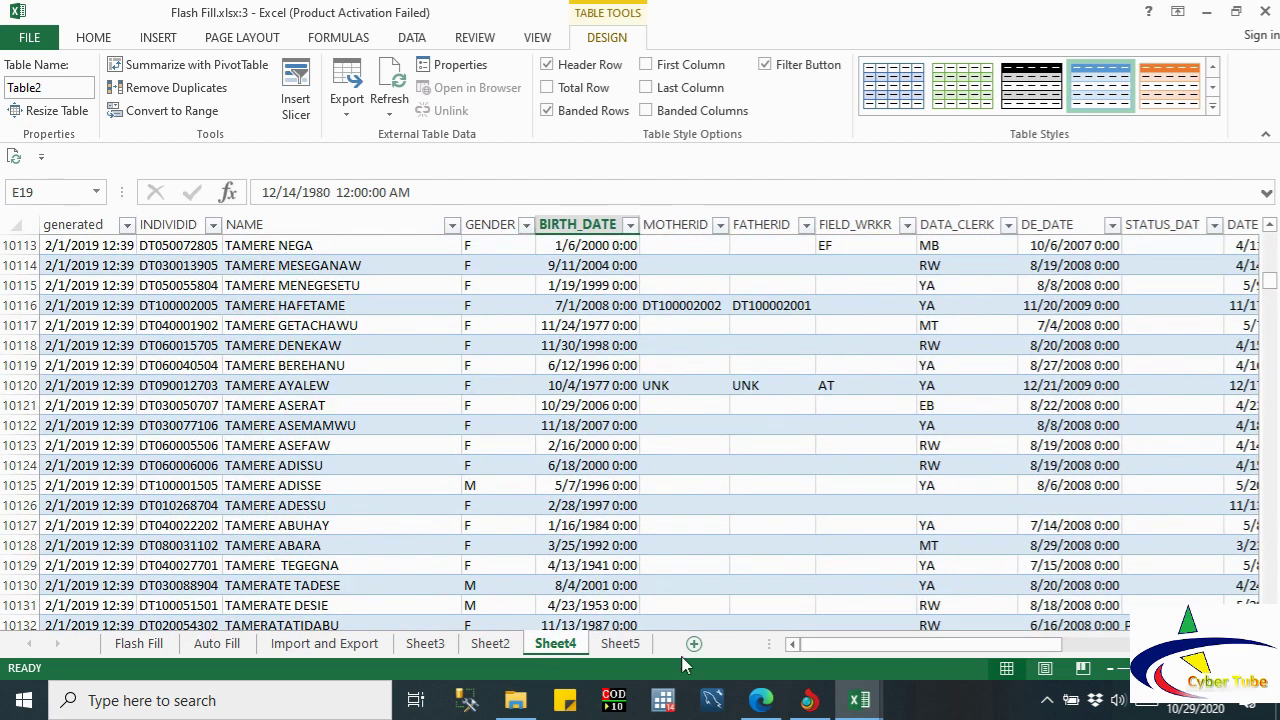
left_click(694, 645)
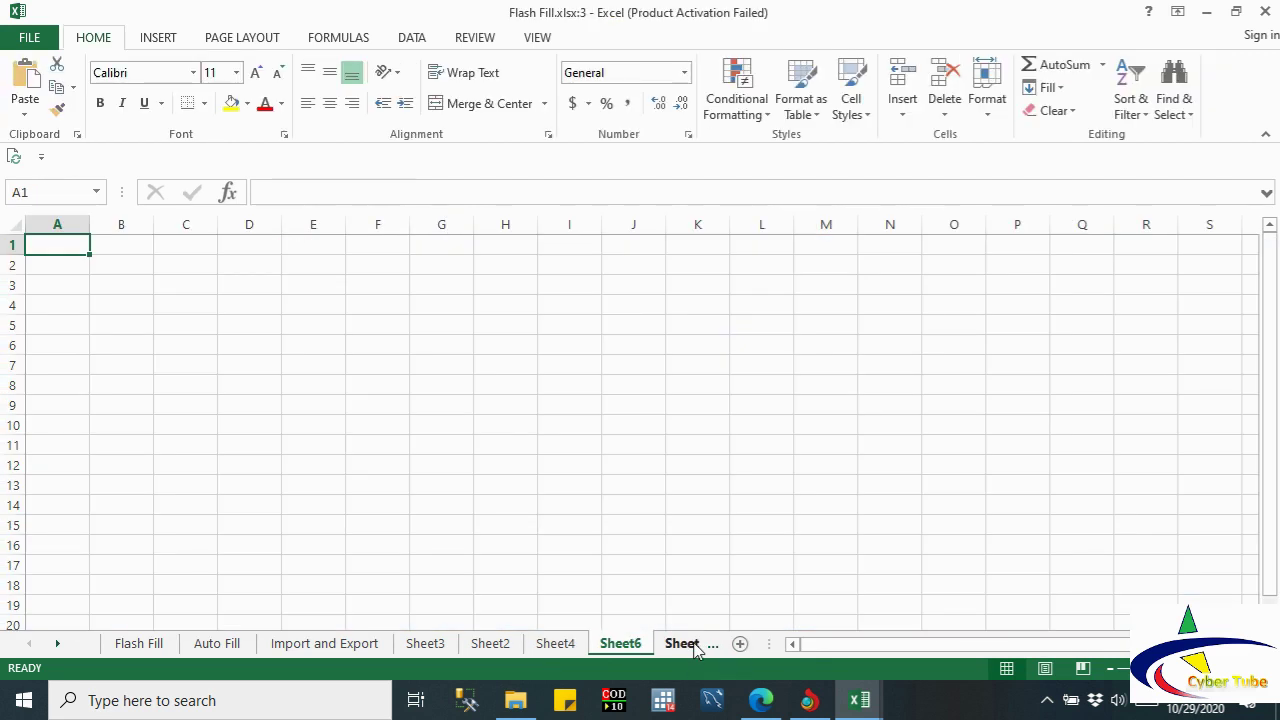
left_click(414, 40)
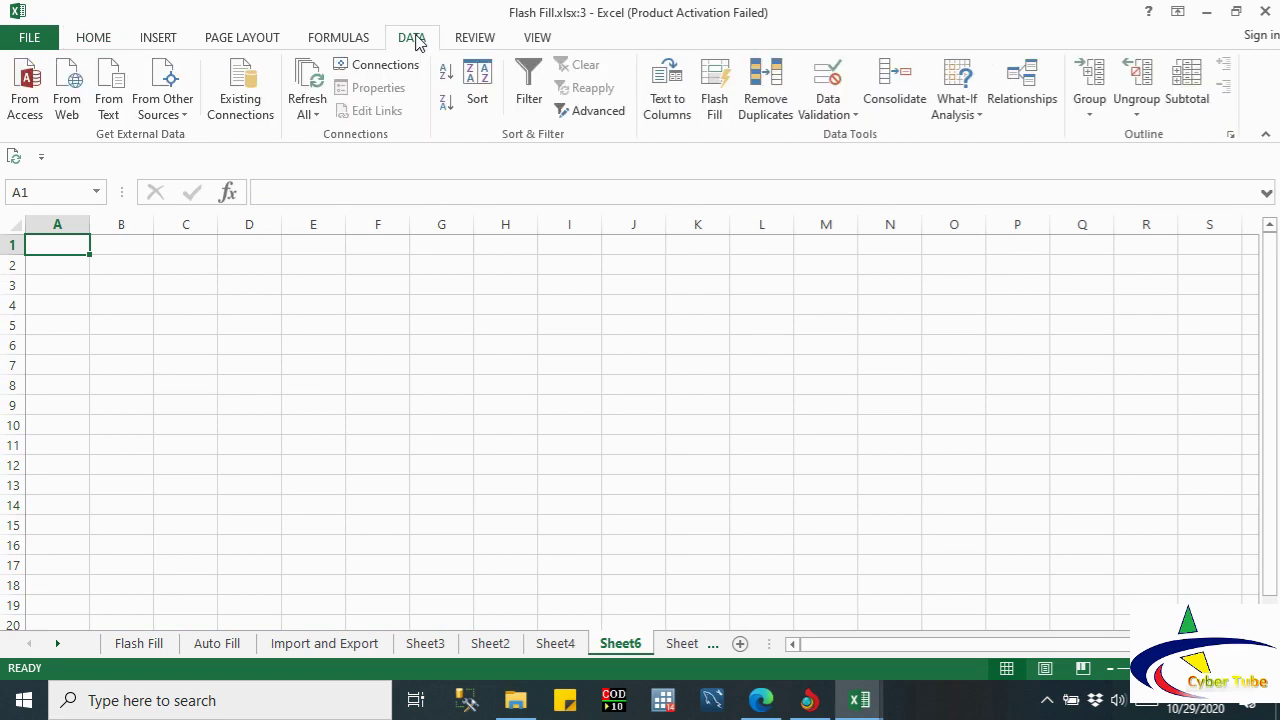
left_click(178, 116)
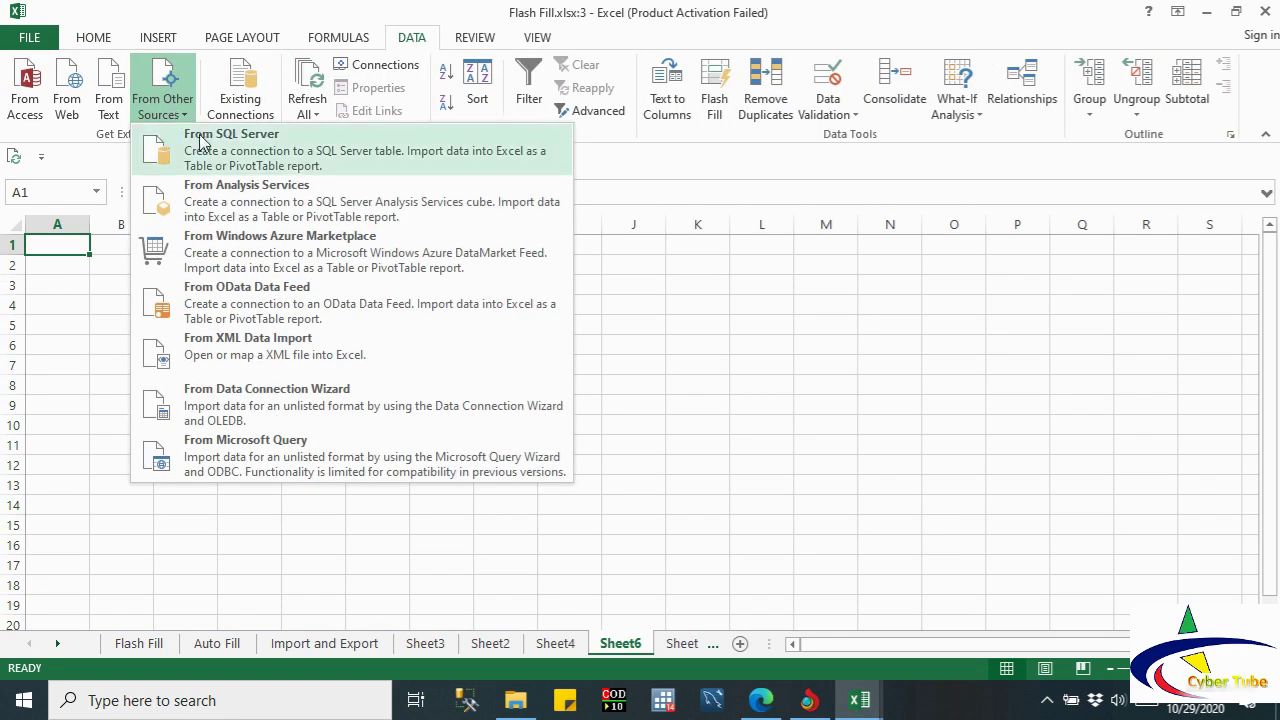
left_click(226, 148)
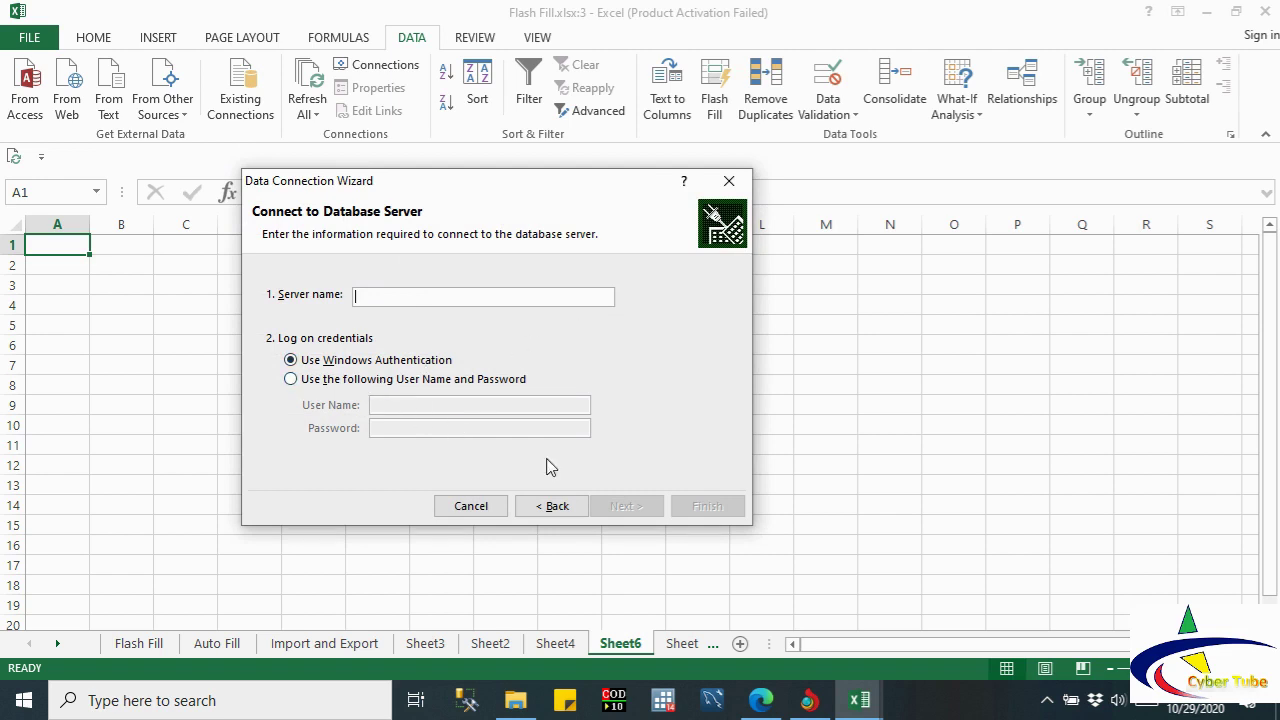
left_click(484, 505)
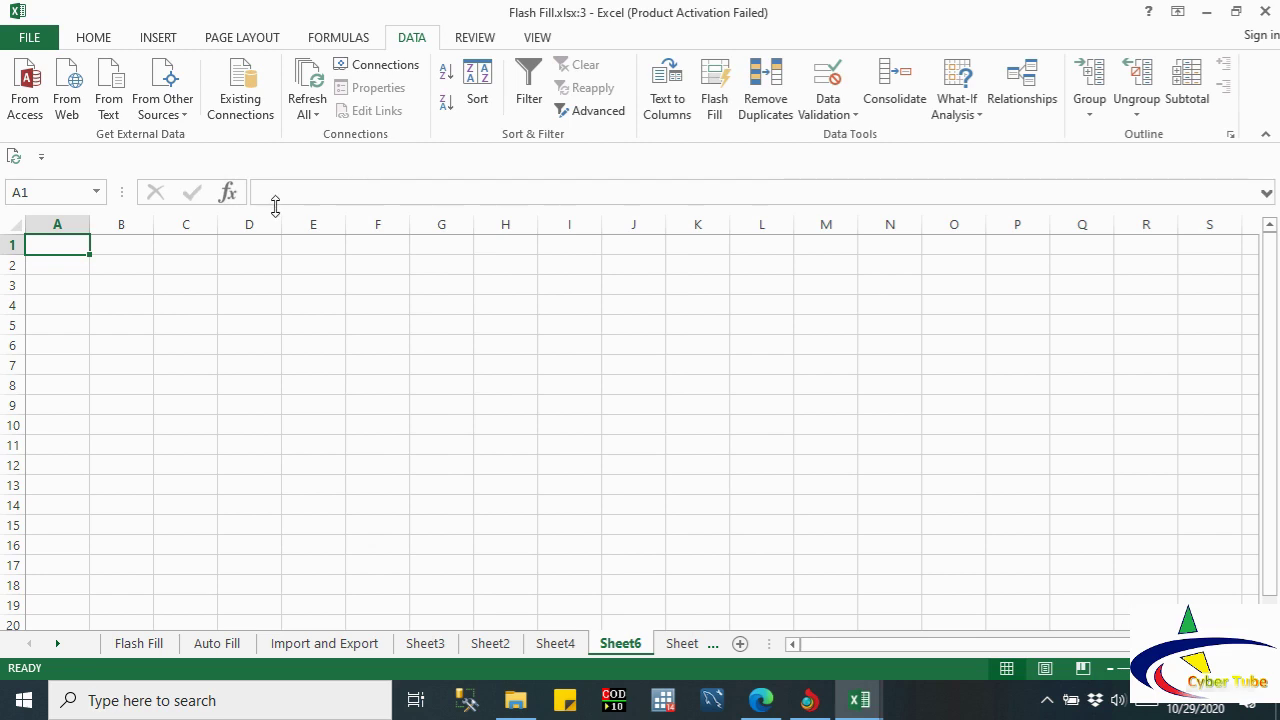
- Import the EMPIC_endline_survey connection as an XML table at cell $A$1 of Sheet6
left_click(240, 92)
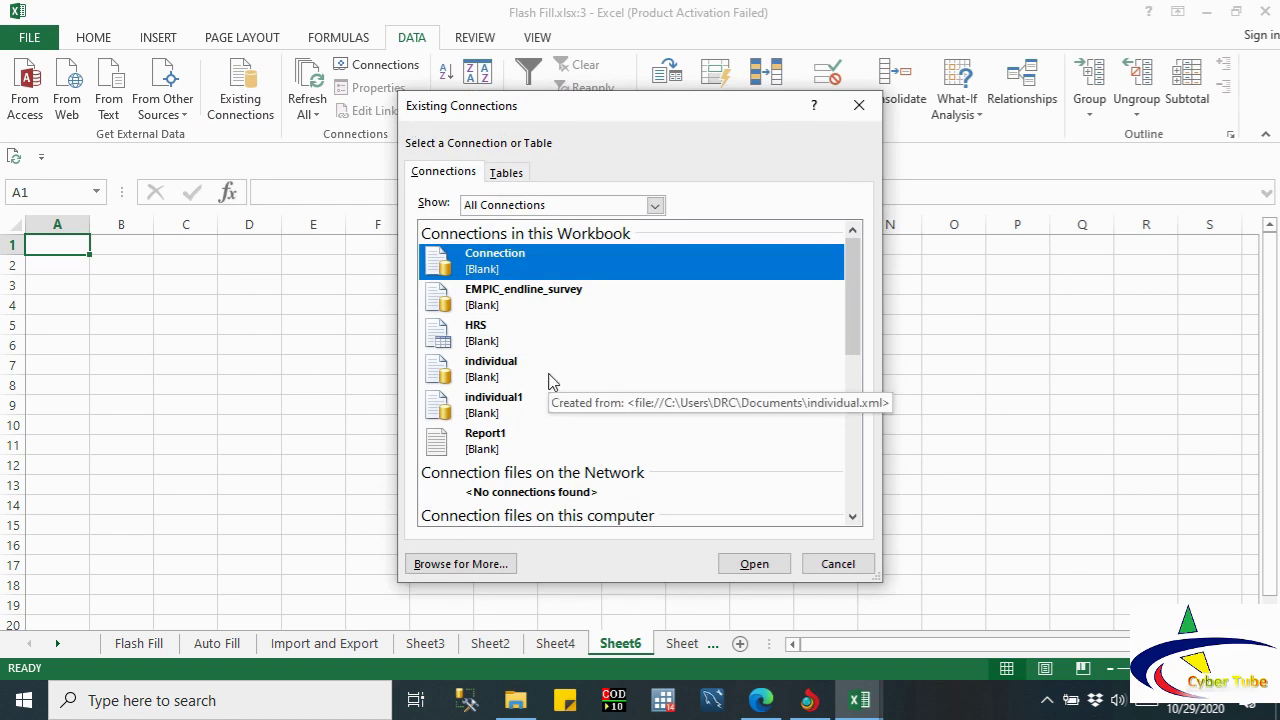
left_click(467, 293)
left_click(770, 570)
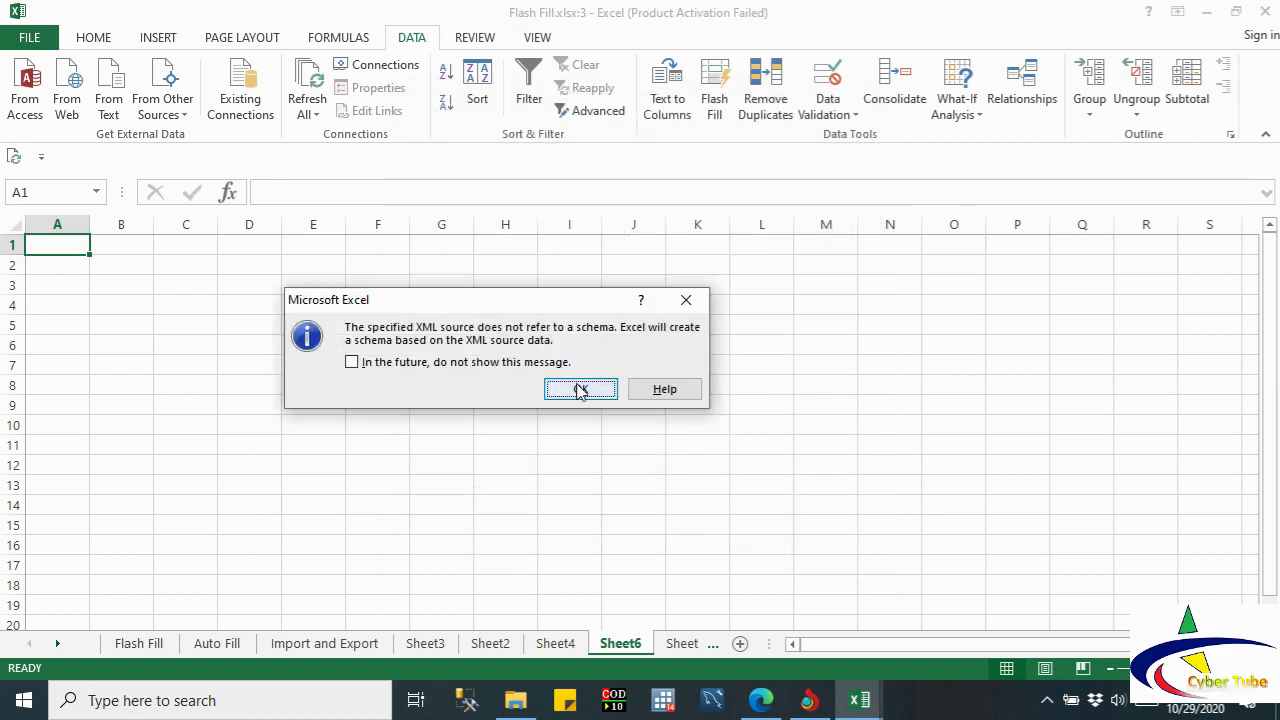
left_click(579, 391)
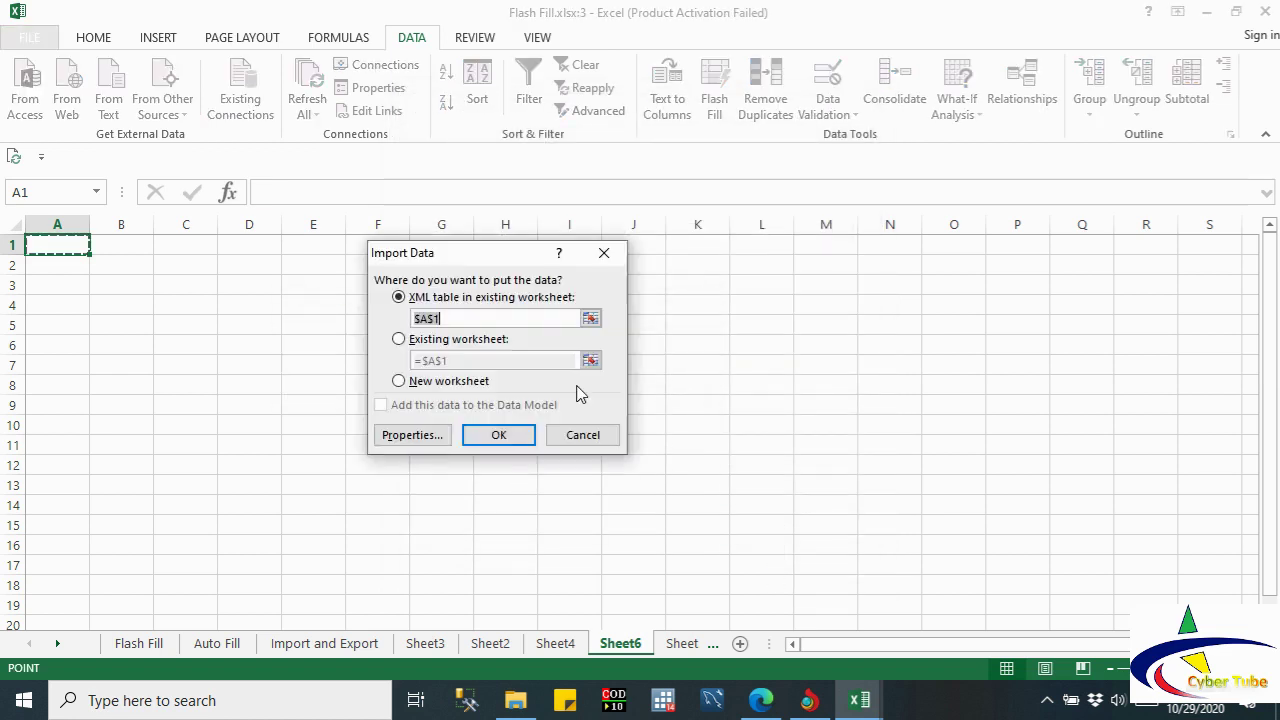
left_click(505, 439)
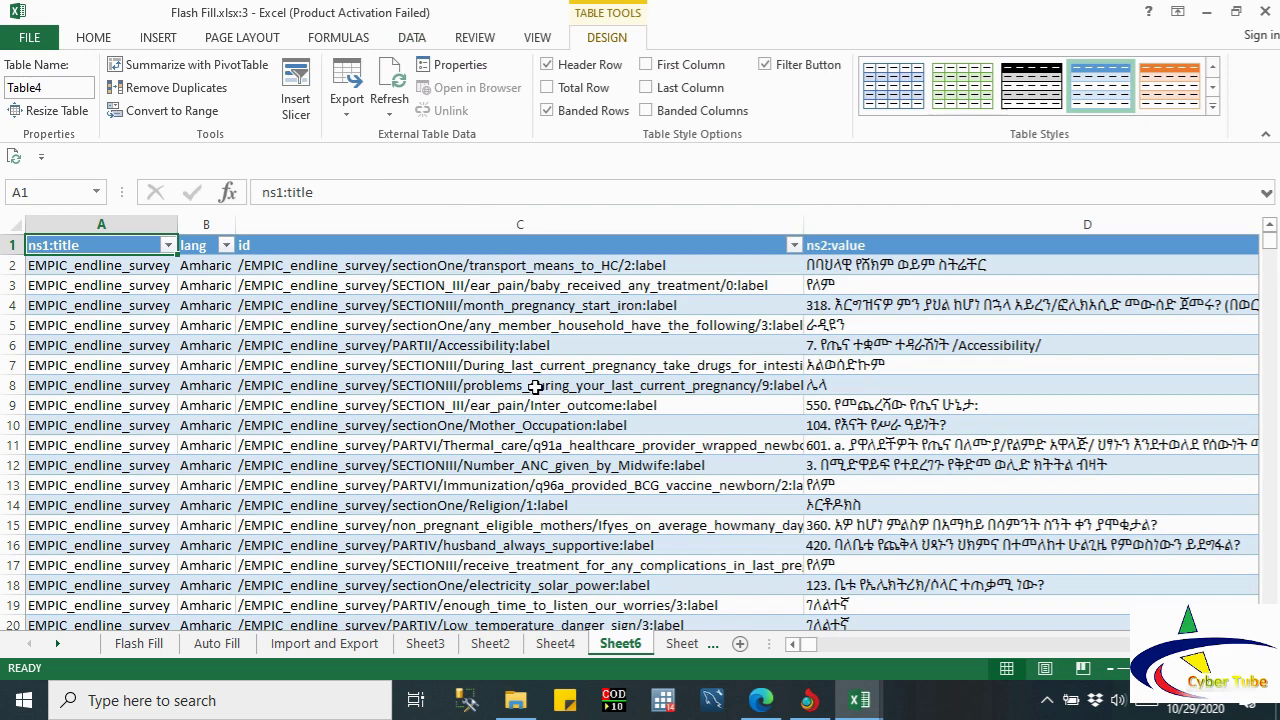
- Select cell C8 of the imported table, then browse the Data, Review and View ribbons
left_click(535, 385)
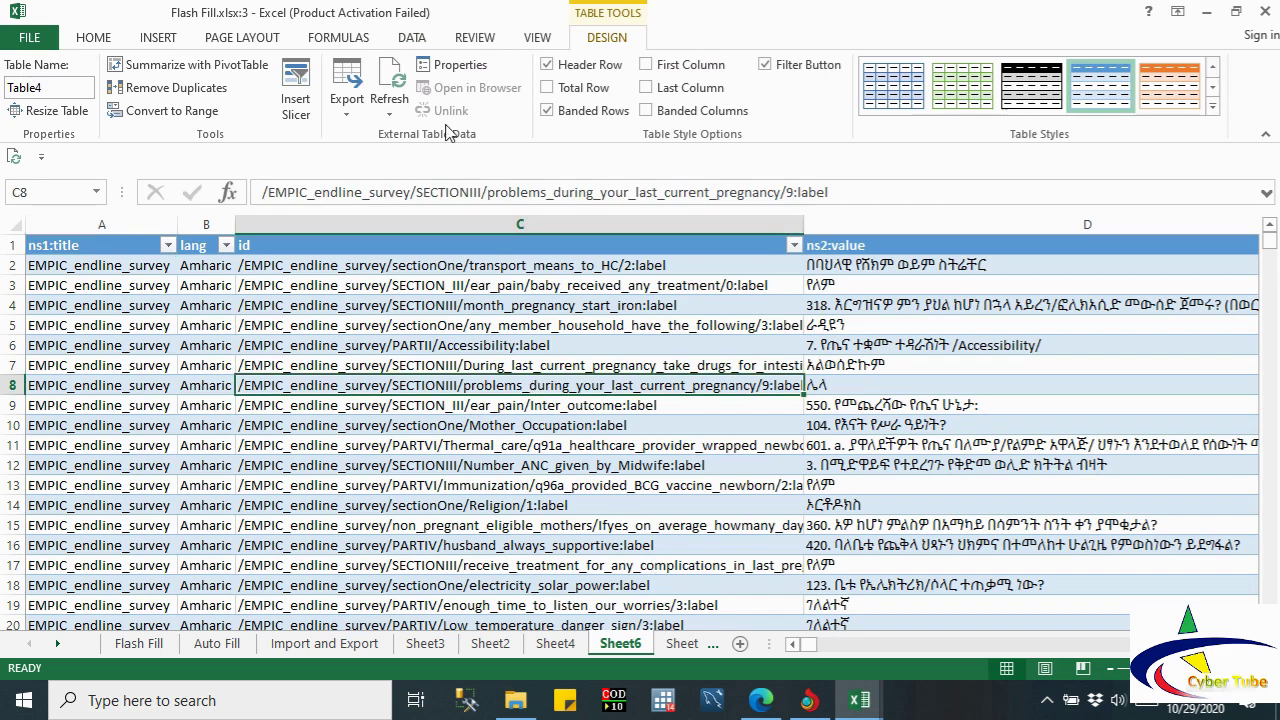
left_click(424, 41)
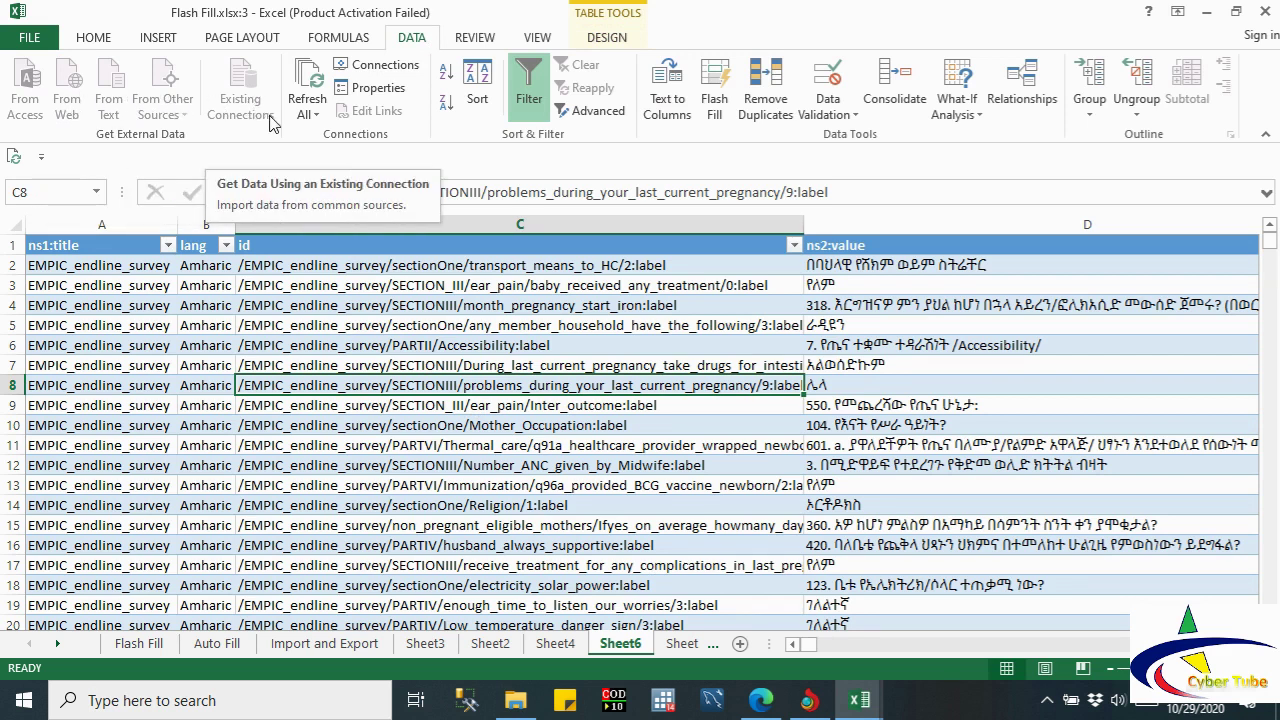
left_click(488, 45)
left_click(520, 45)
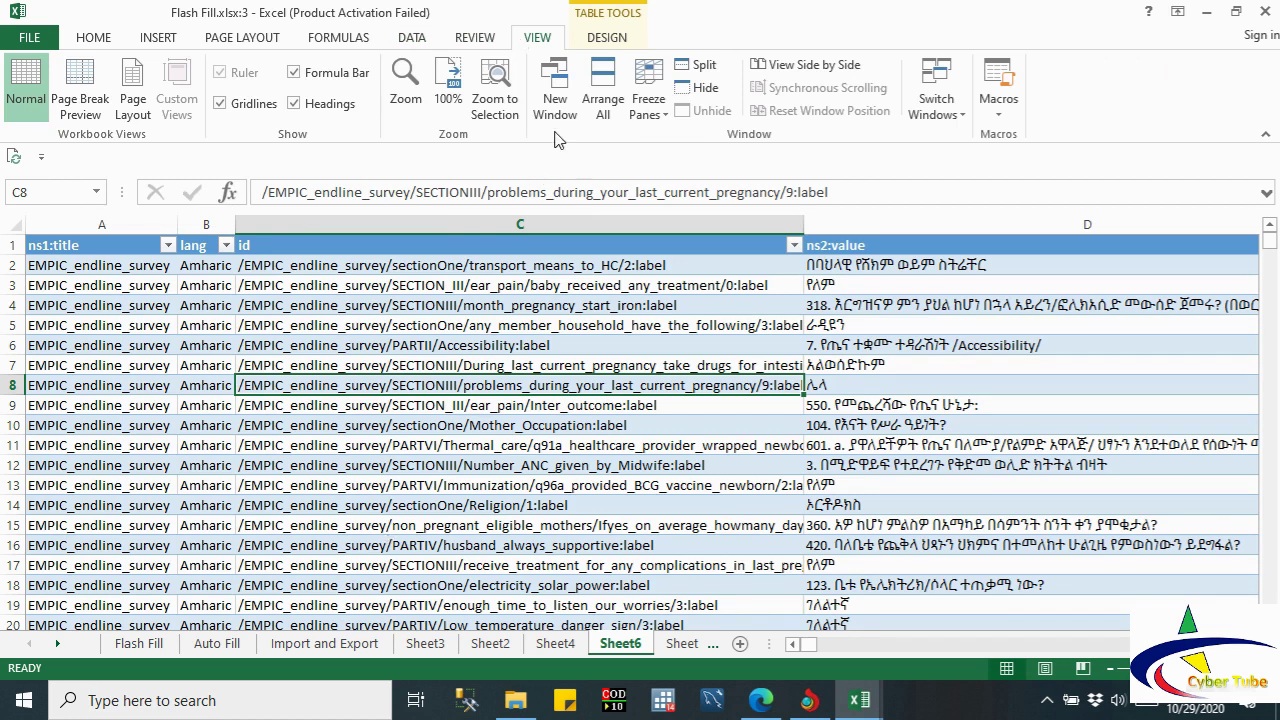
- Arrange all four workbook windows Tiled, then make Flash Fill.xlsx:1 active
left_click(603, 86)
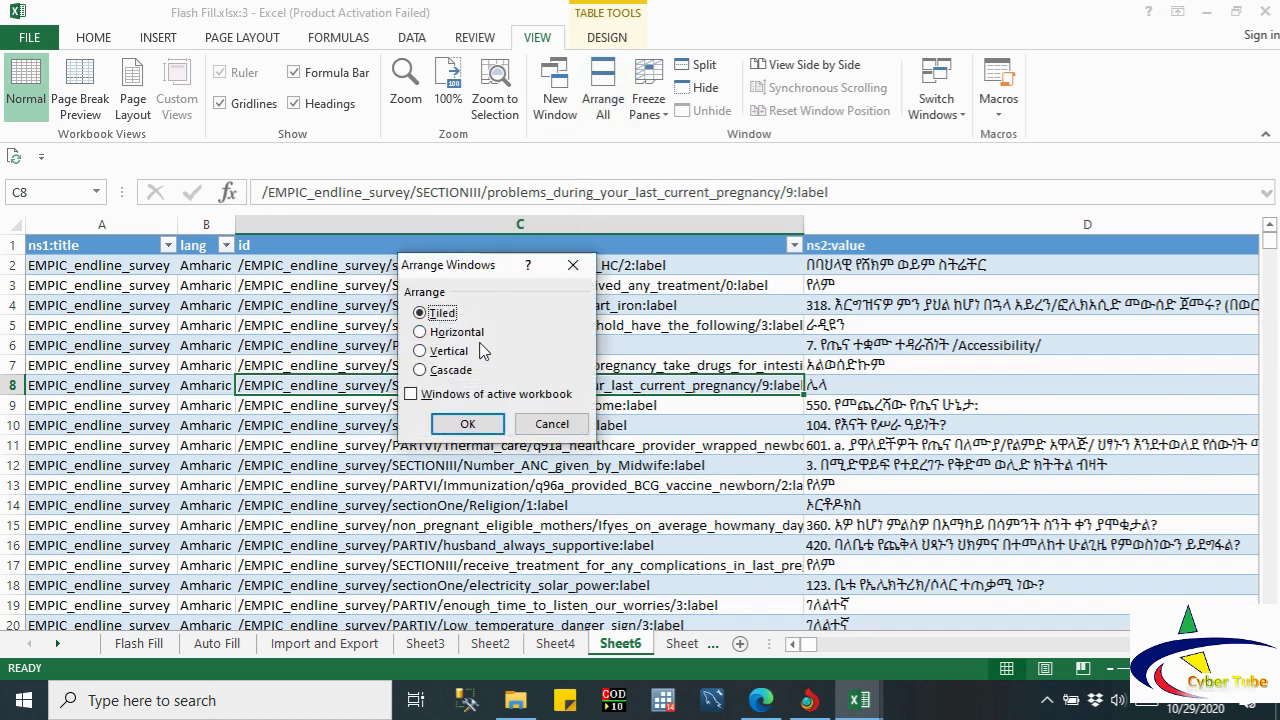
left_click(463, 424)
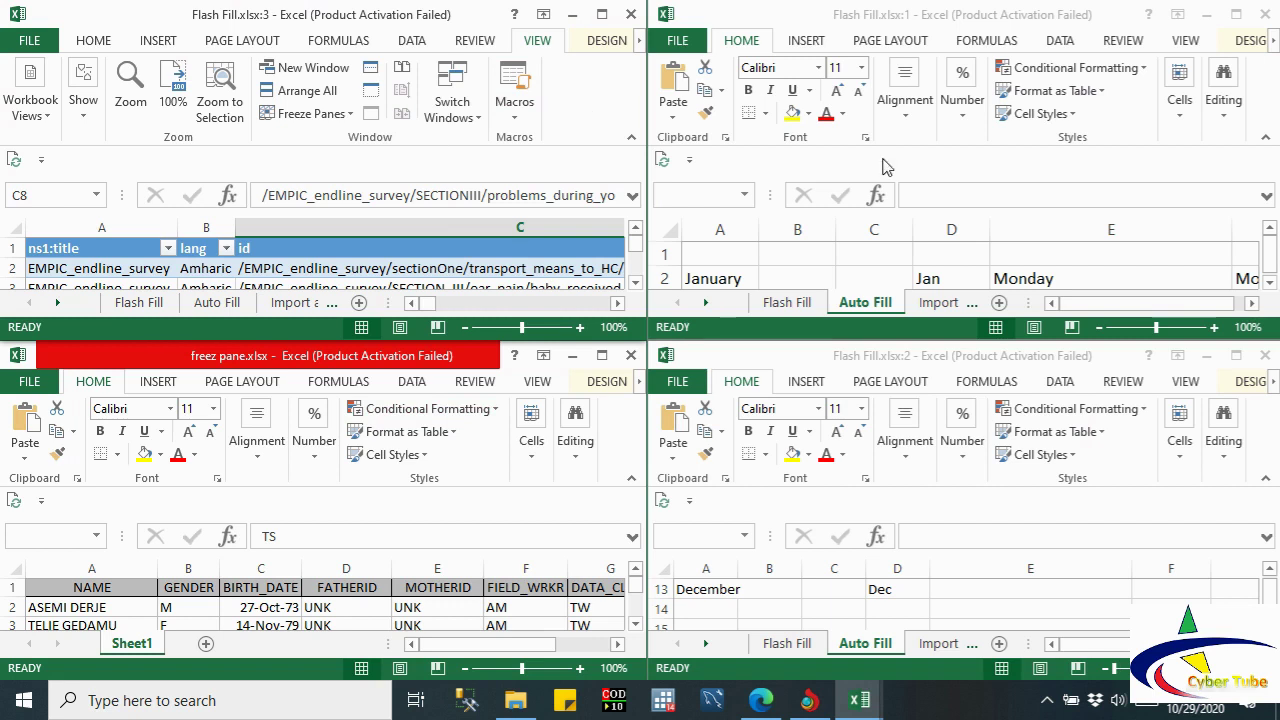
left_click(970, 172)
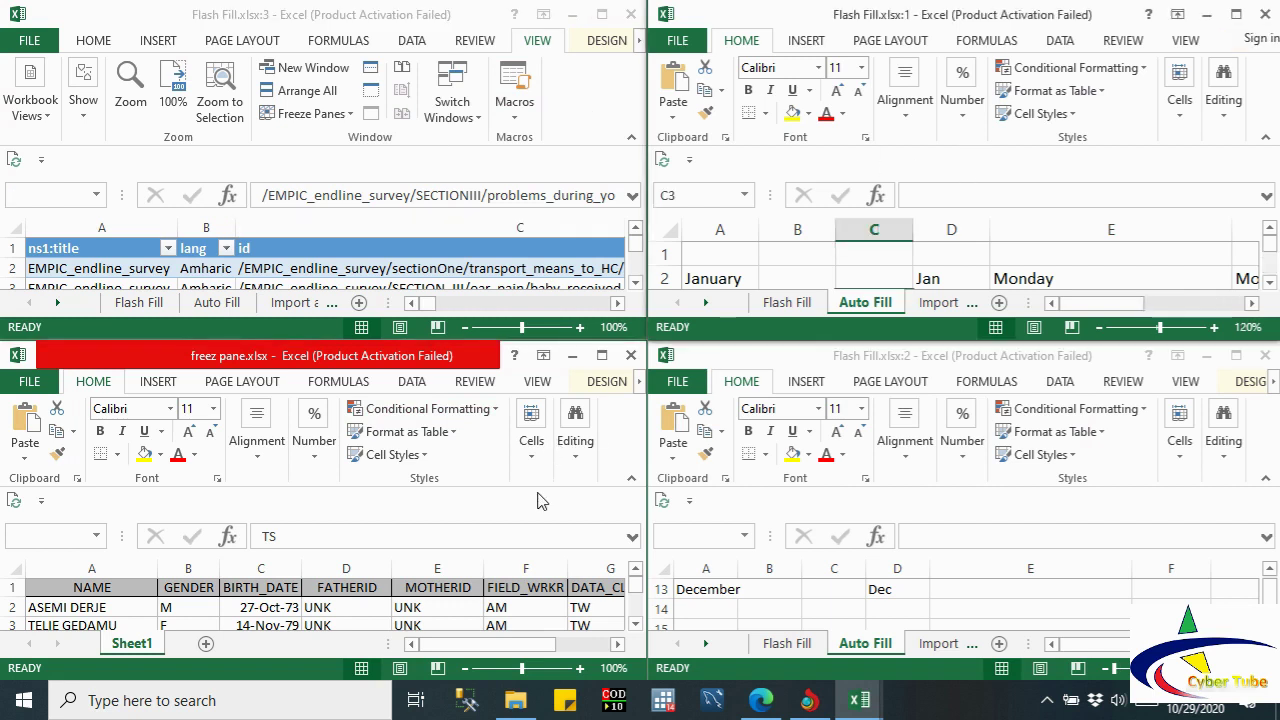
- Collapse the ribbon in the Flash Fill.xlsx:2, :3 and :1 windows
left_click(508, 532)
left_click(634, 624)
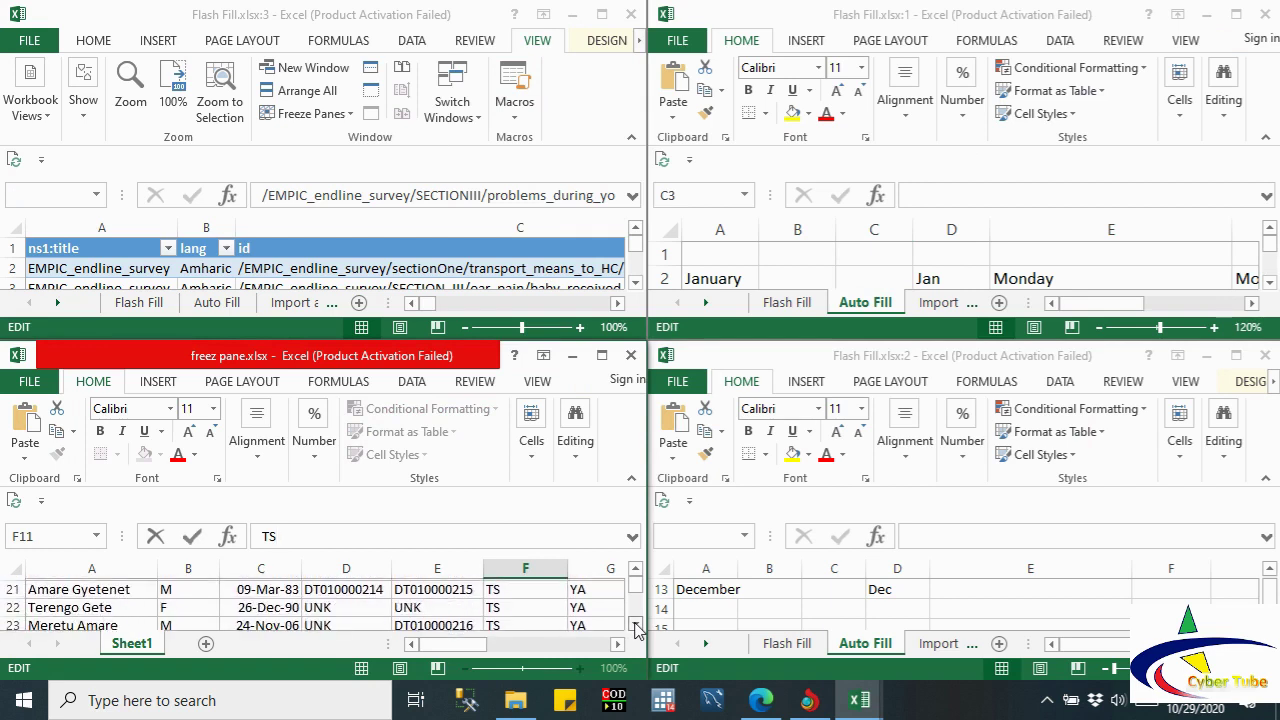
left_click(823, 602)
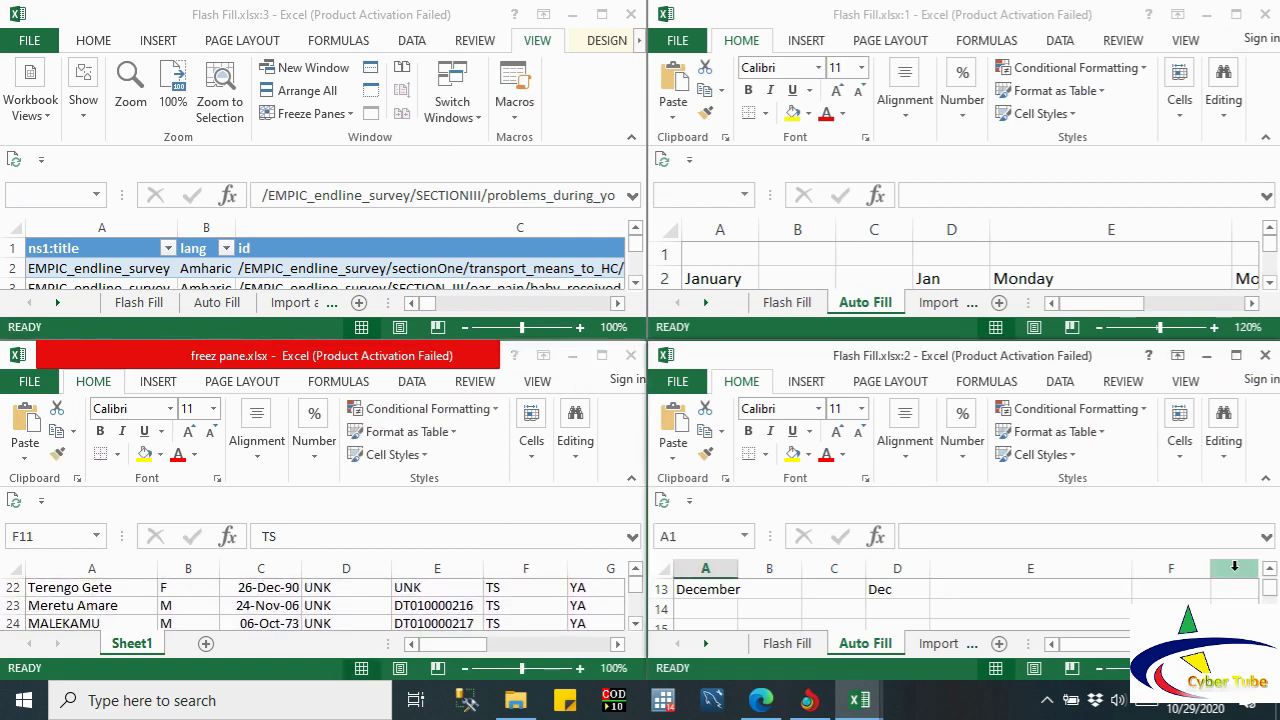
left_click(1271, 478)
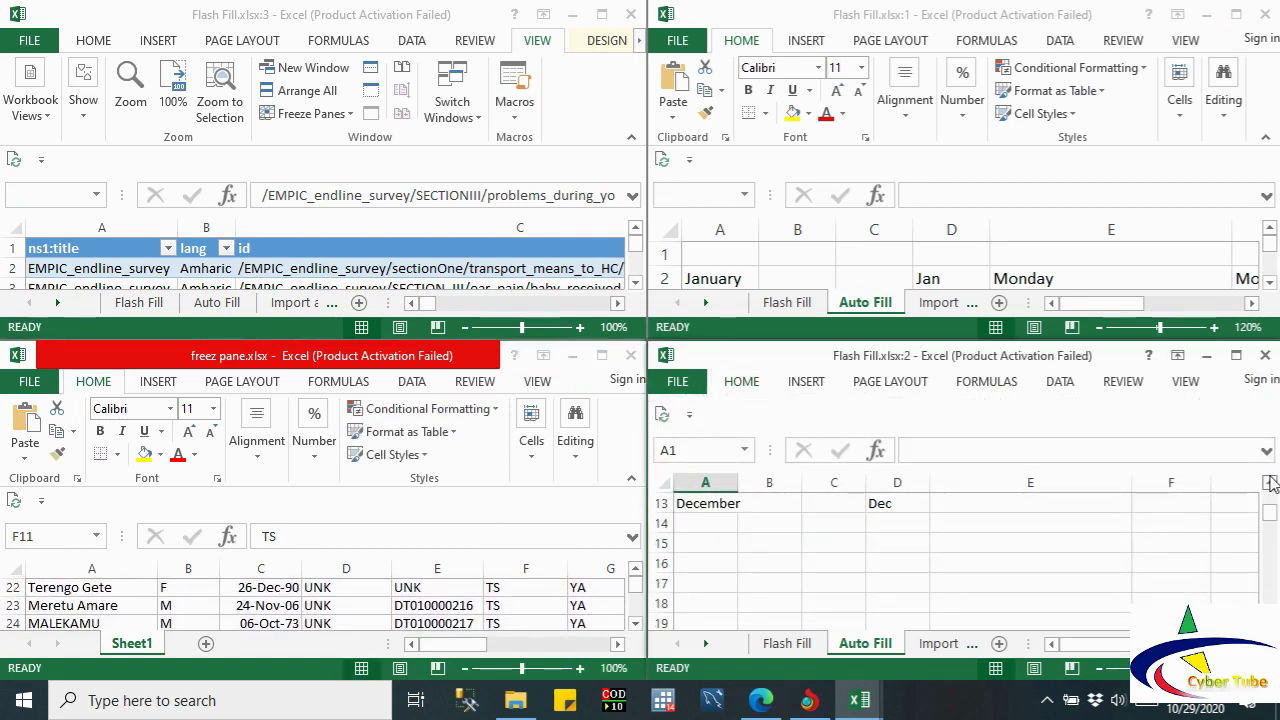
left_click(637, 481)
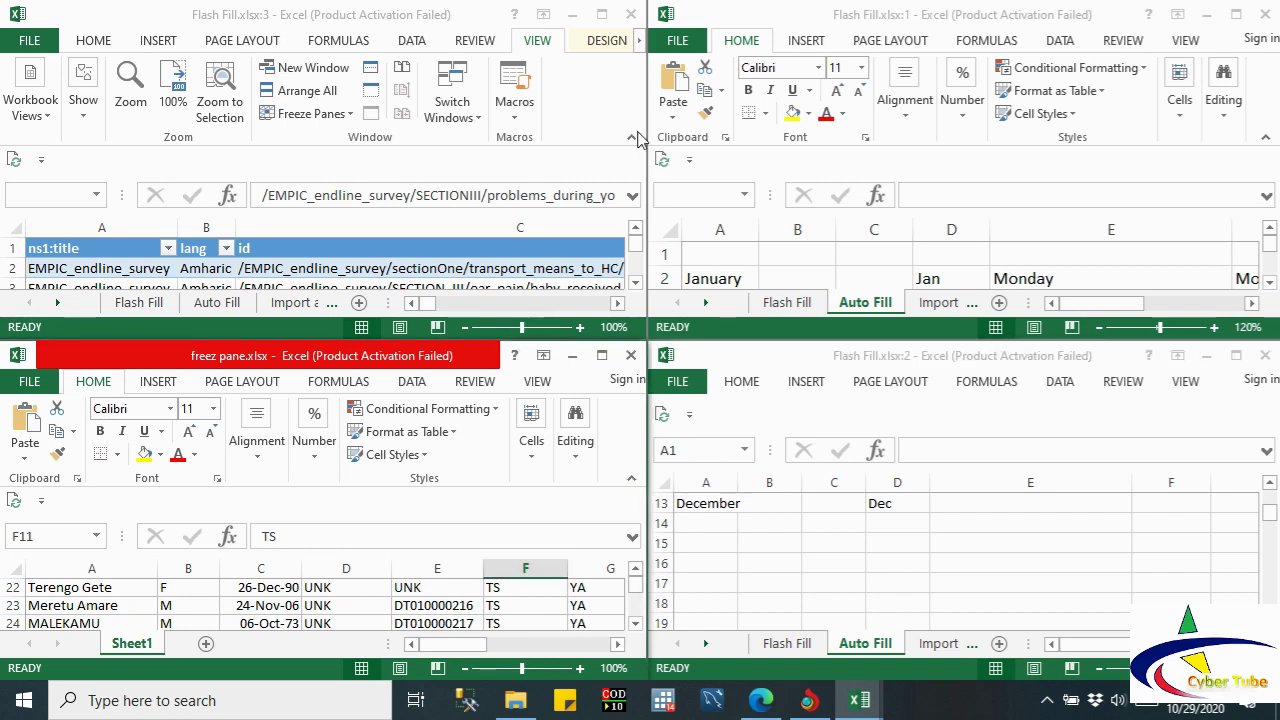
left_click(632, 143)
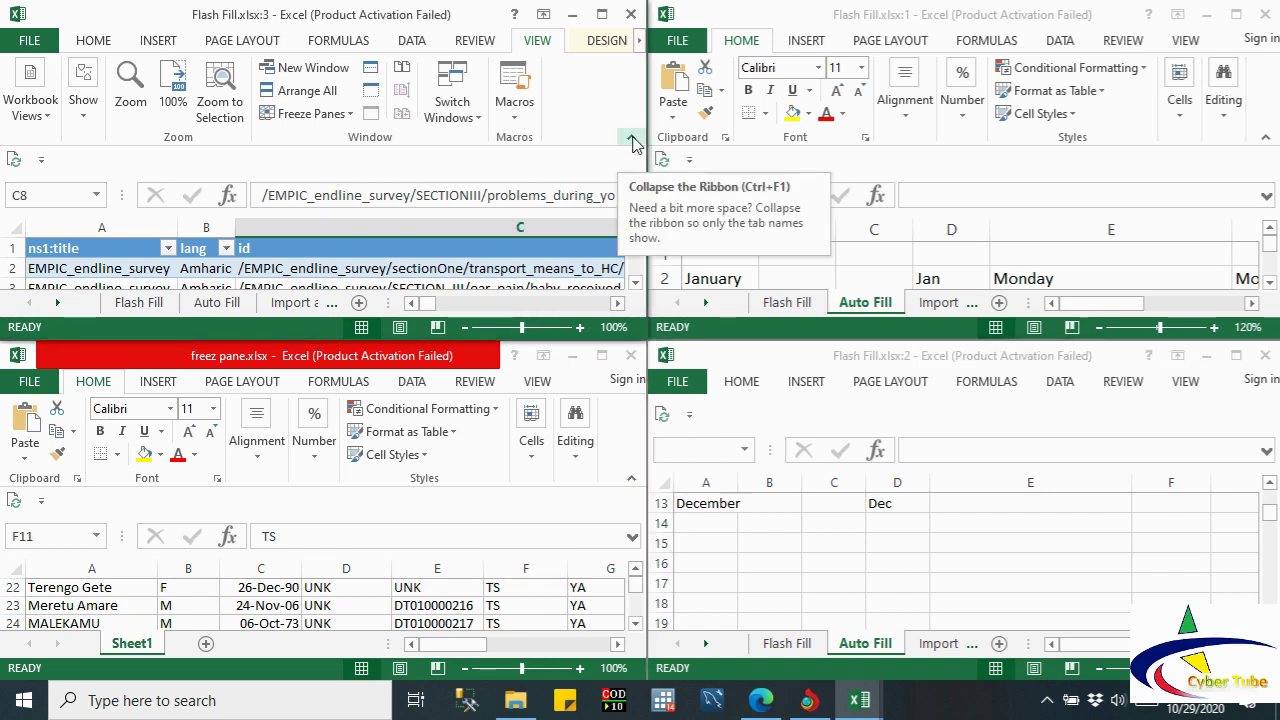
left_click(632, 143)
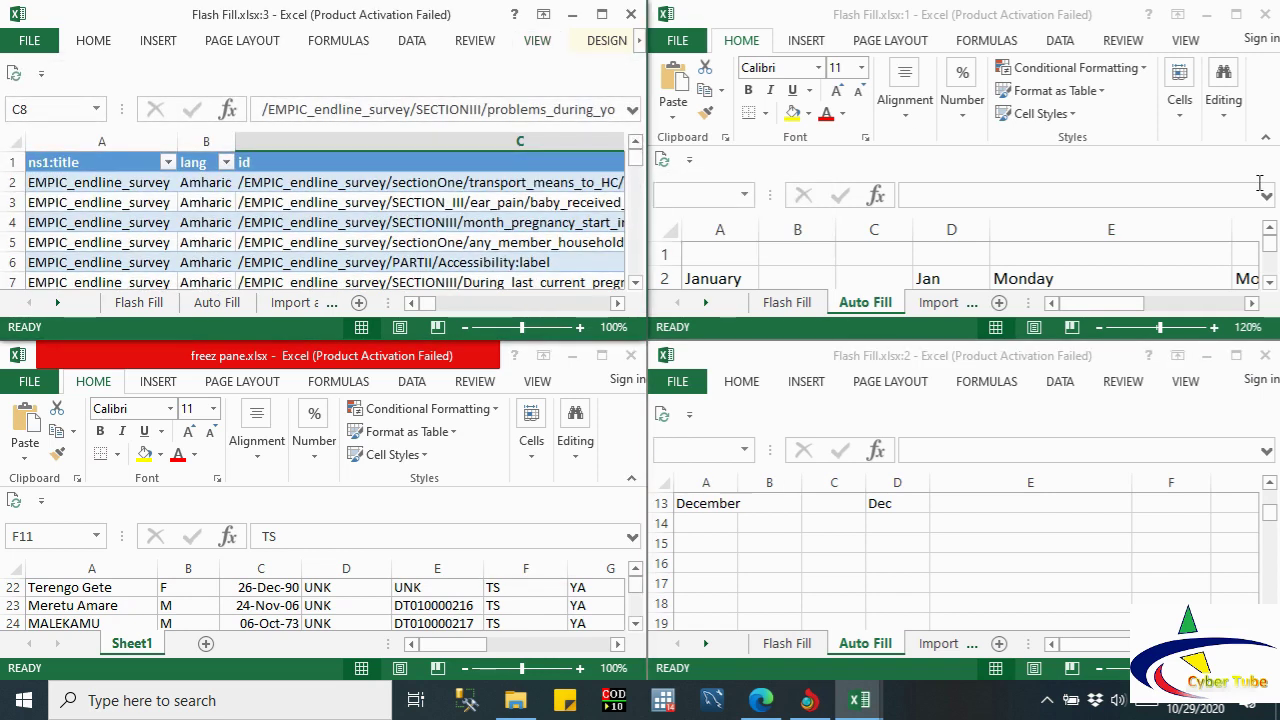
left_click(1267, 138)
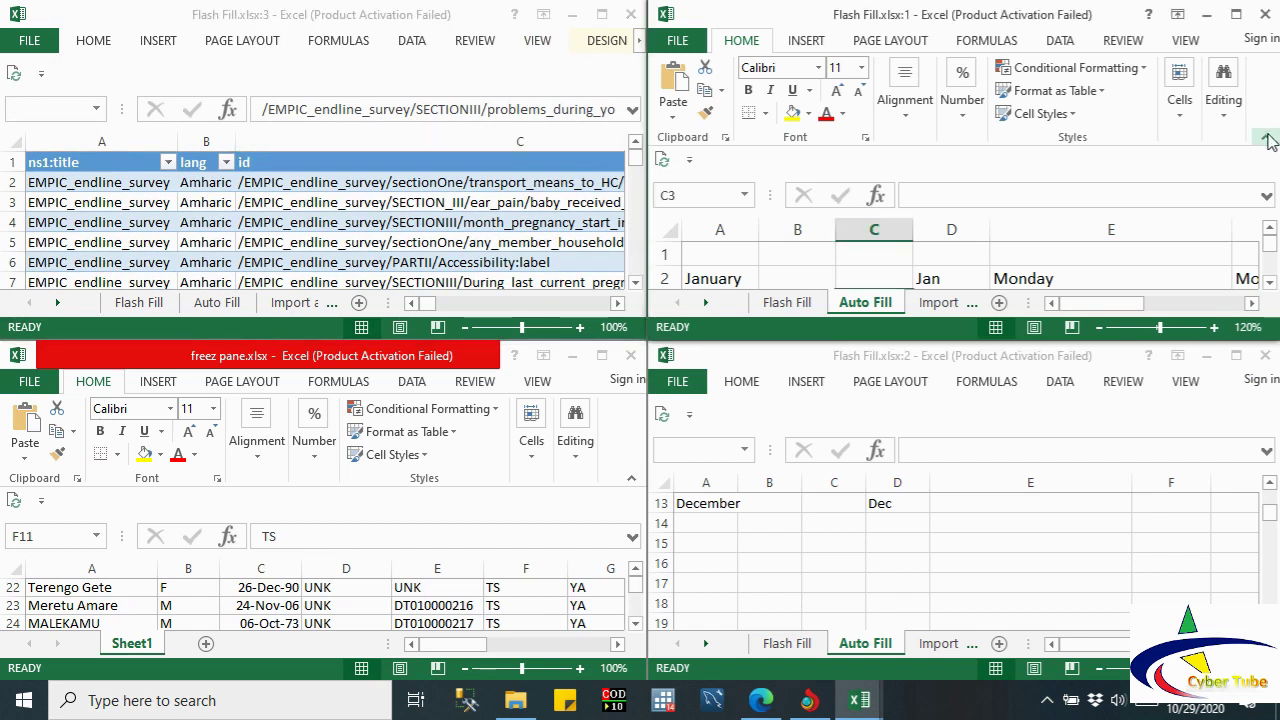
left_click(1267, 139)
- Move through the weekday cells from E3 and the survey id column down to C6
left_click(1024, 208)
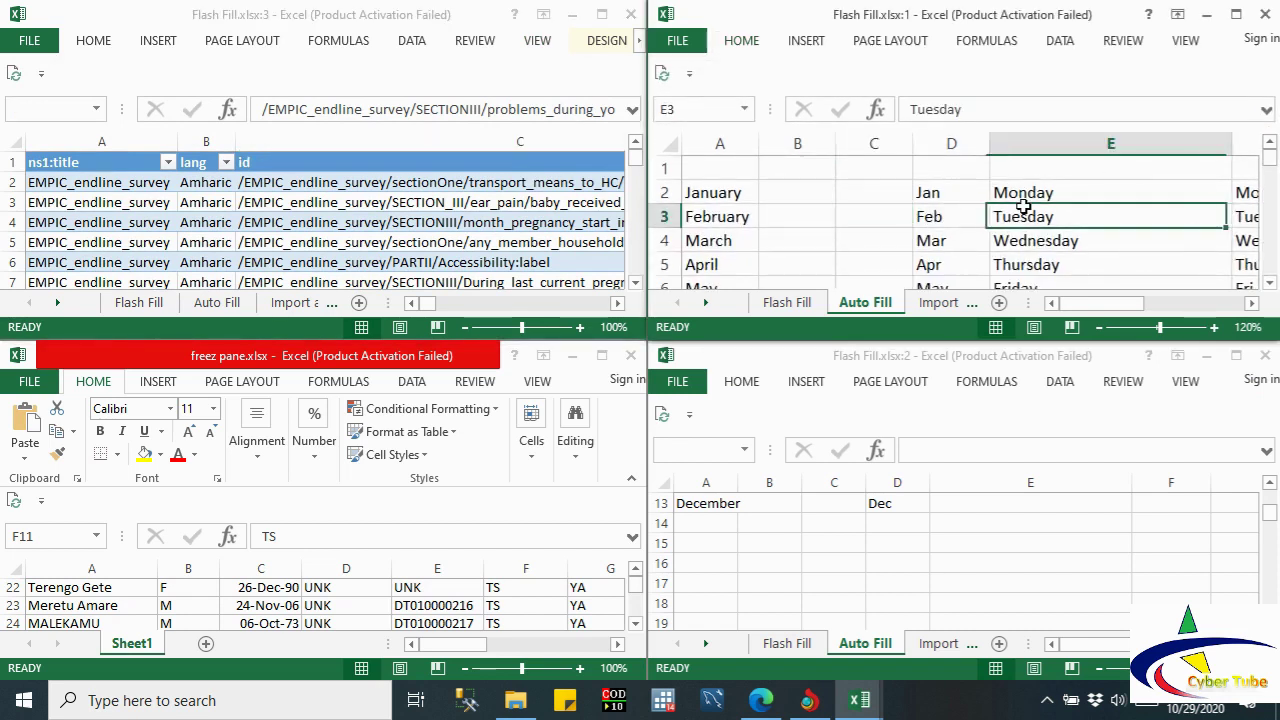
key("Down")
key("Down")
key("Down")
key("Down")
key("Down")
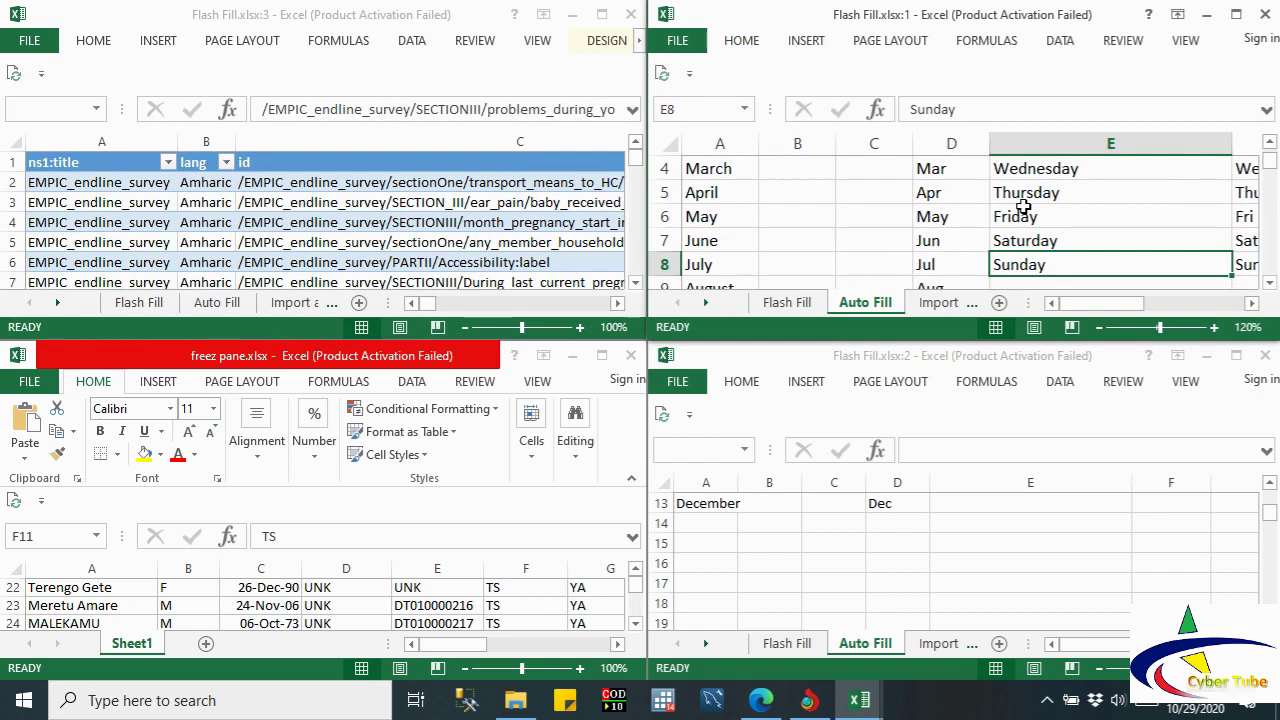
left_click(558, 232)
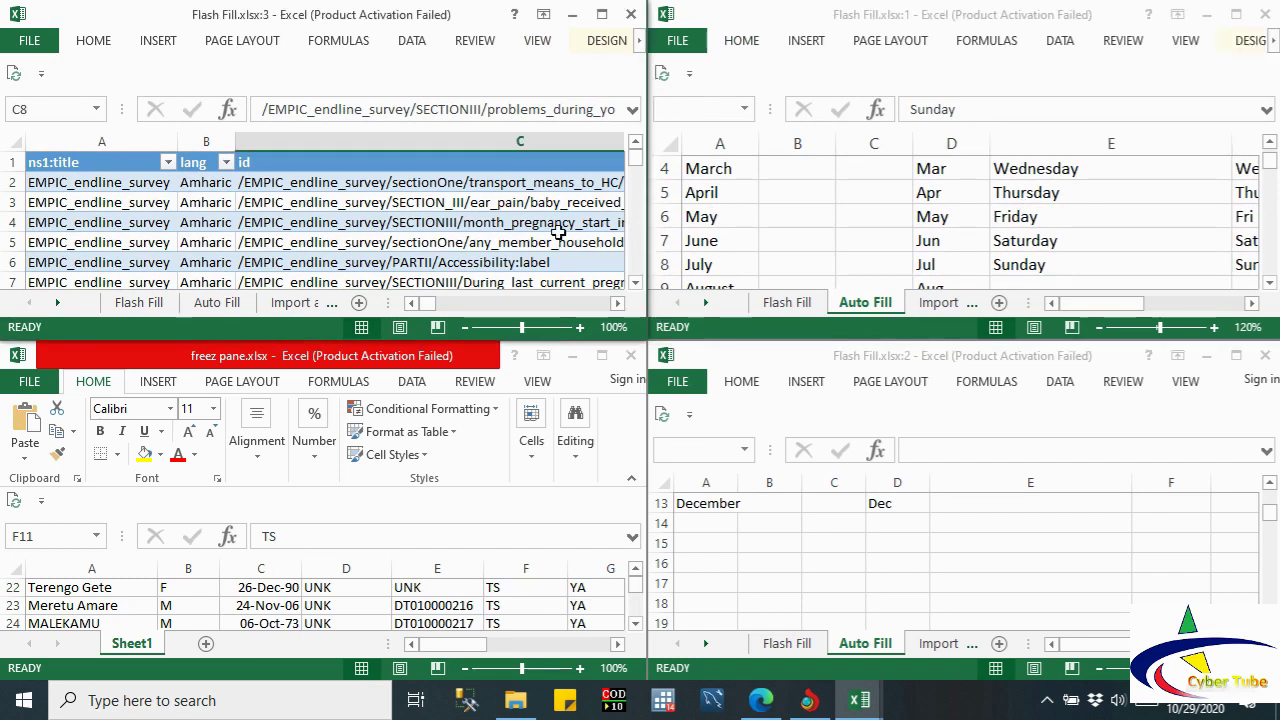
key("Down")
key("Down")
key("Down")
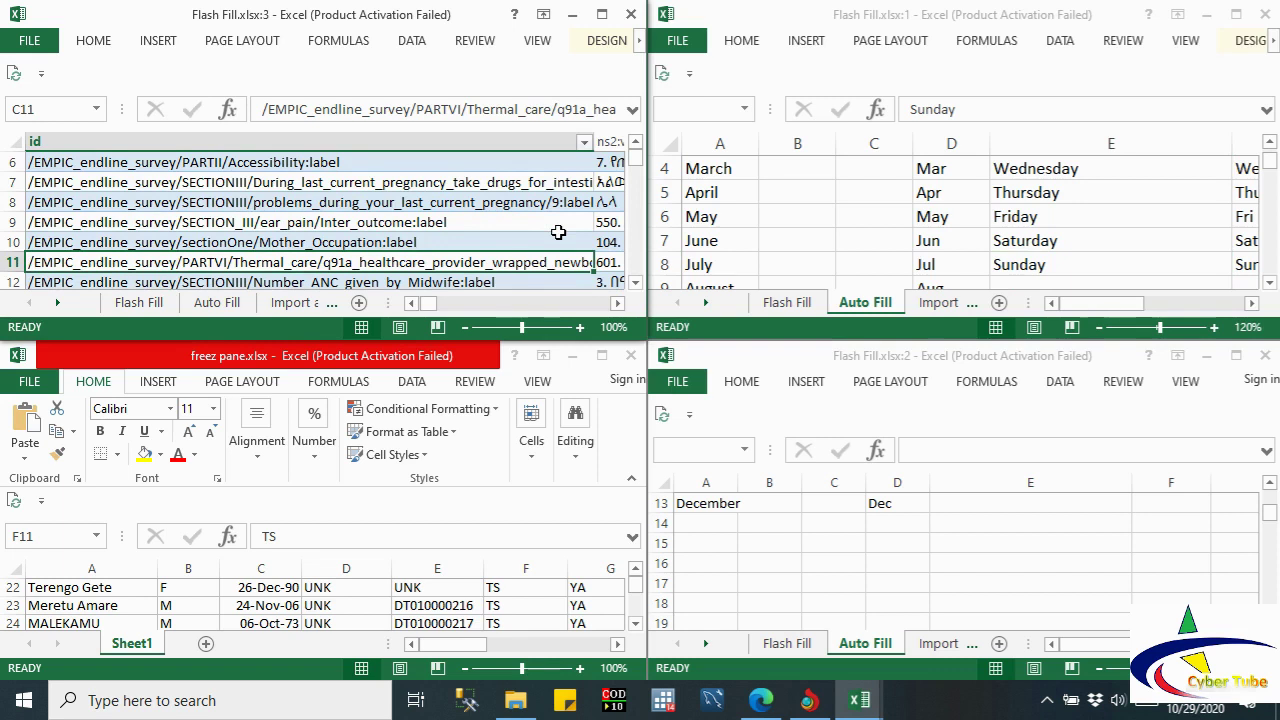
left_click(493, 162)
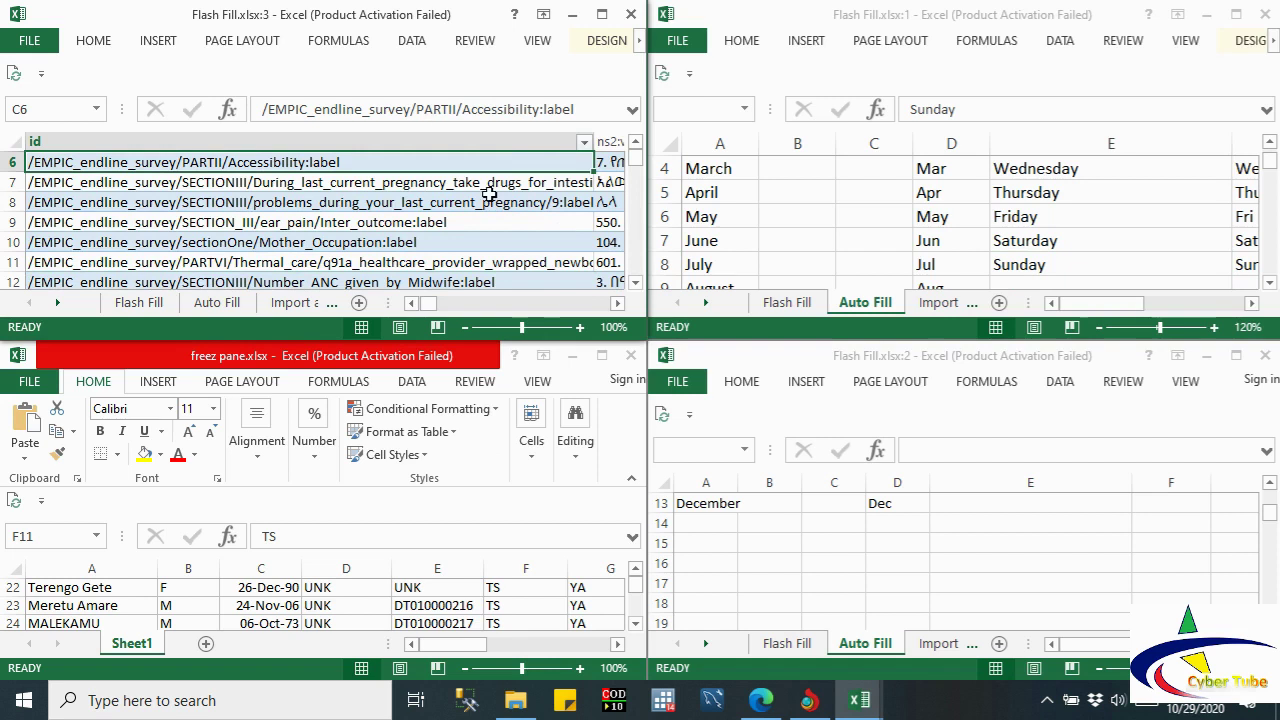
left_click(471, 42)
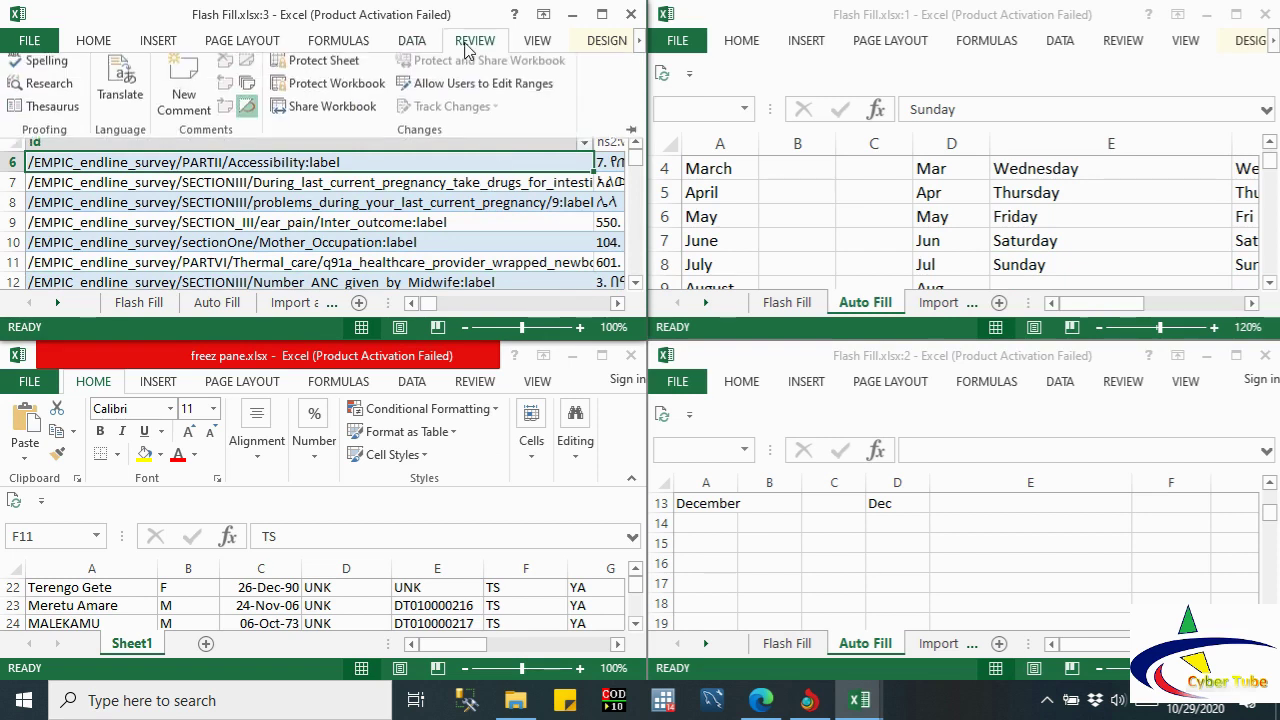
left_click(530, 40)
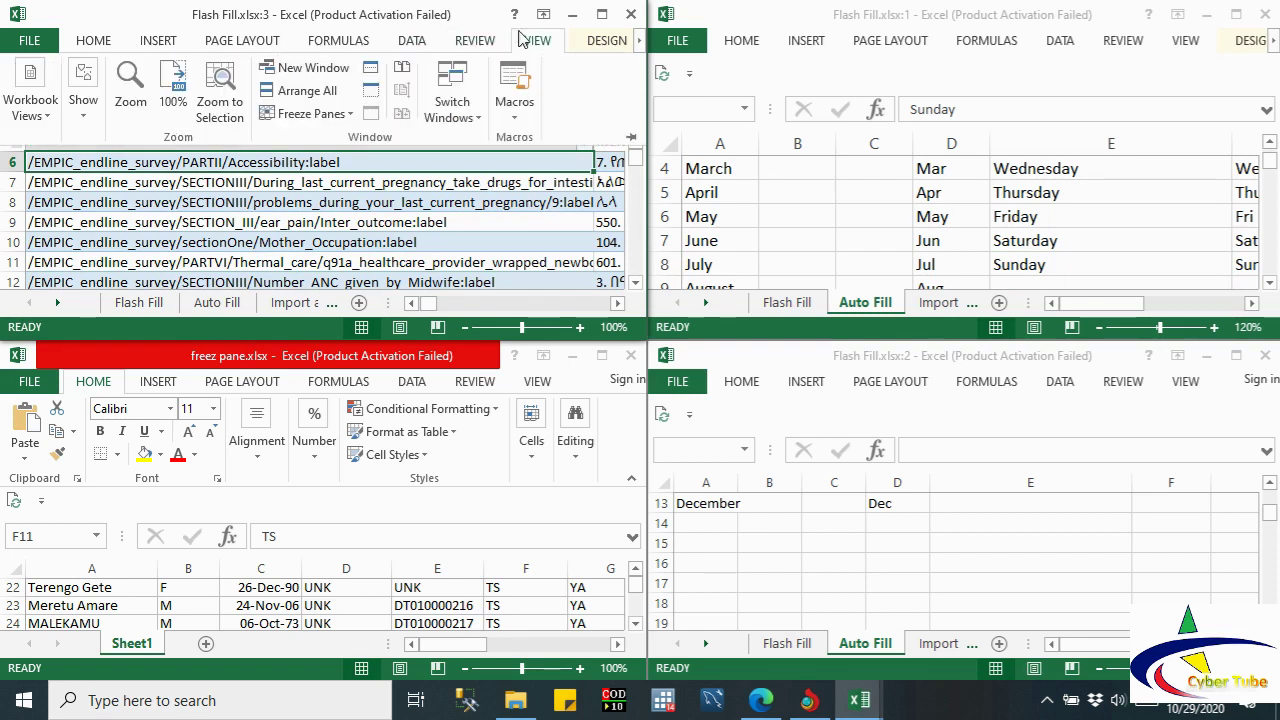
left_click(461, 115)
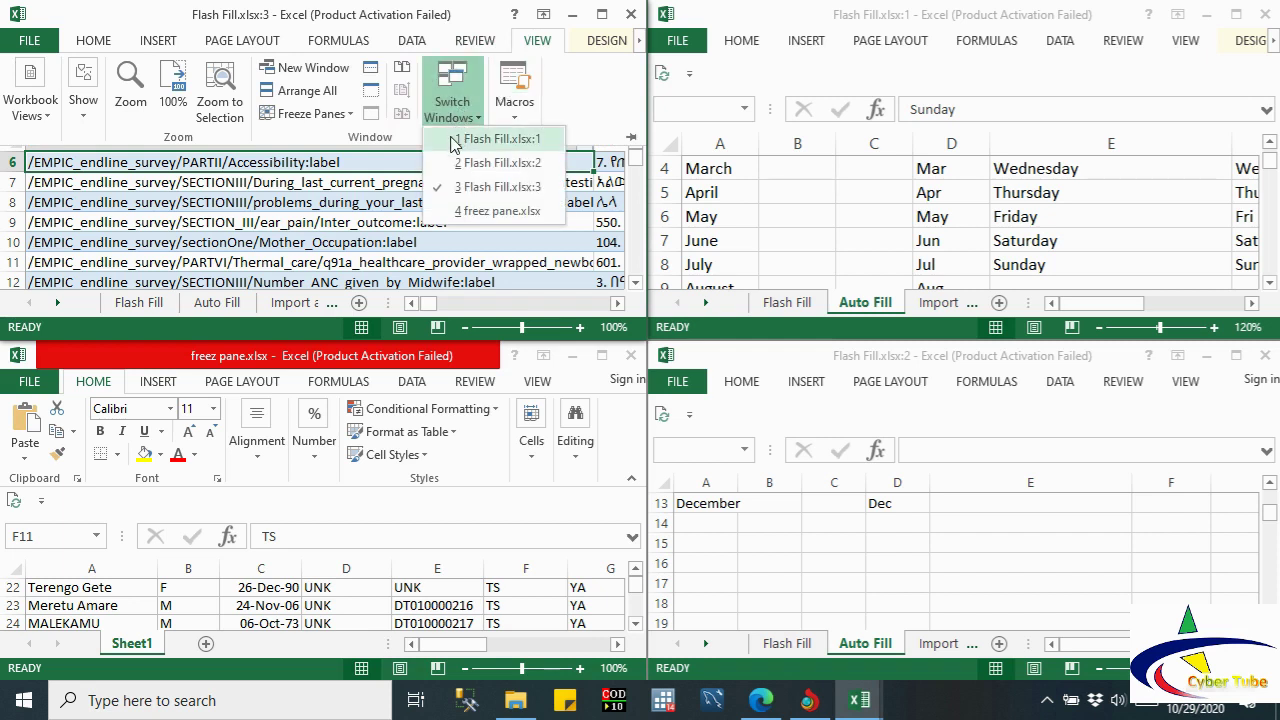
left_click(451, 145)
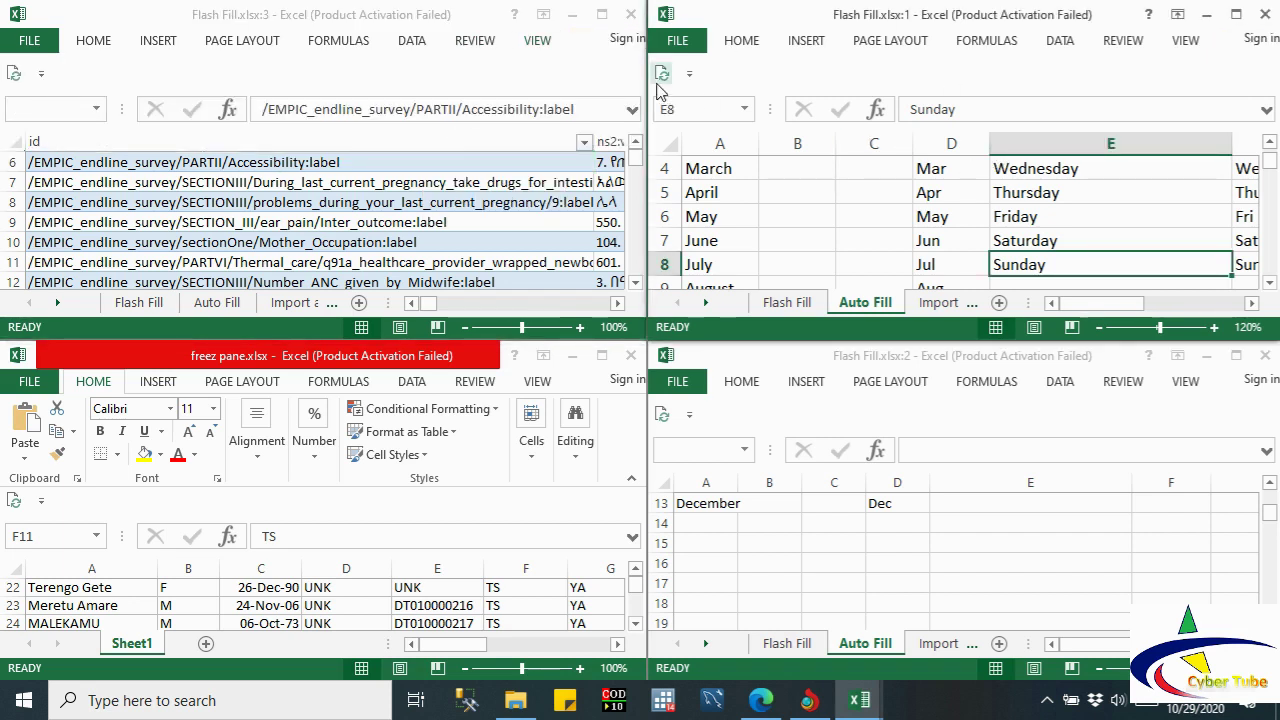
left_click(470, 44)
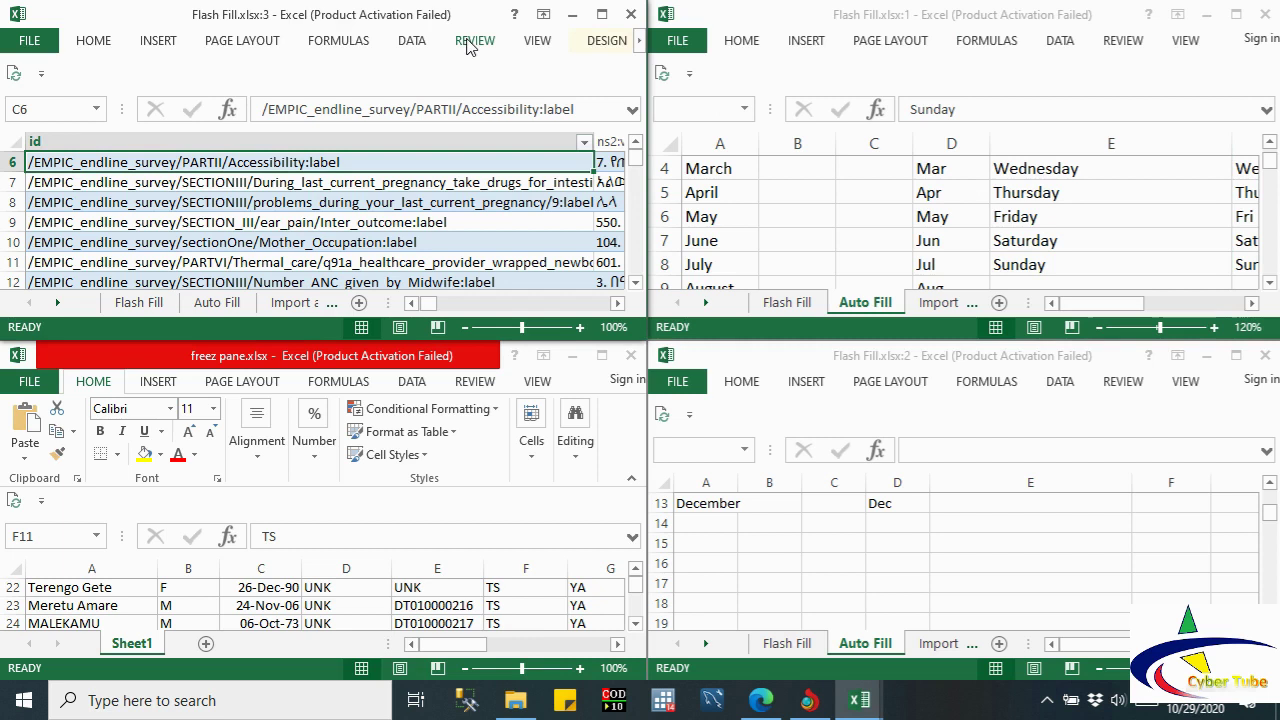
left_click(473, 42)
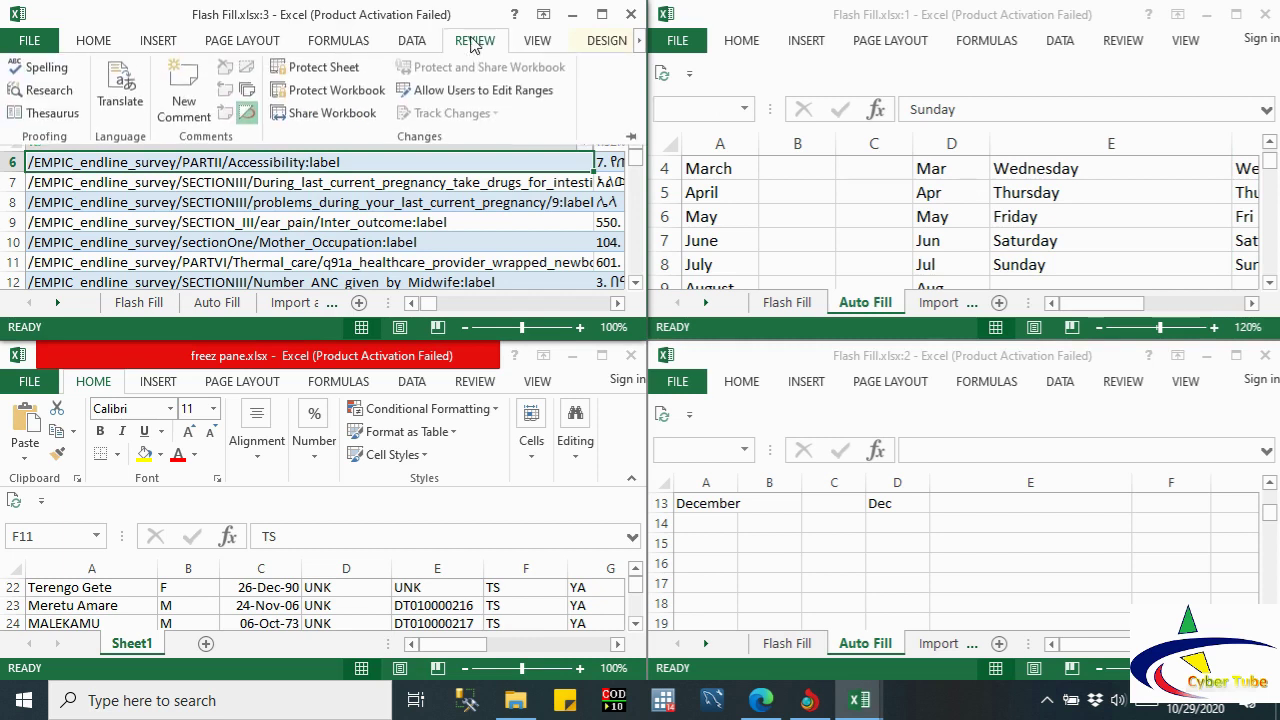
left_click(532, 48)
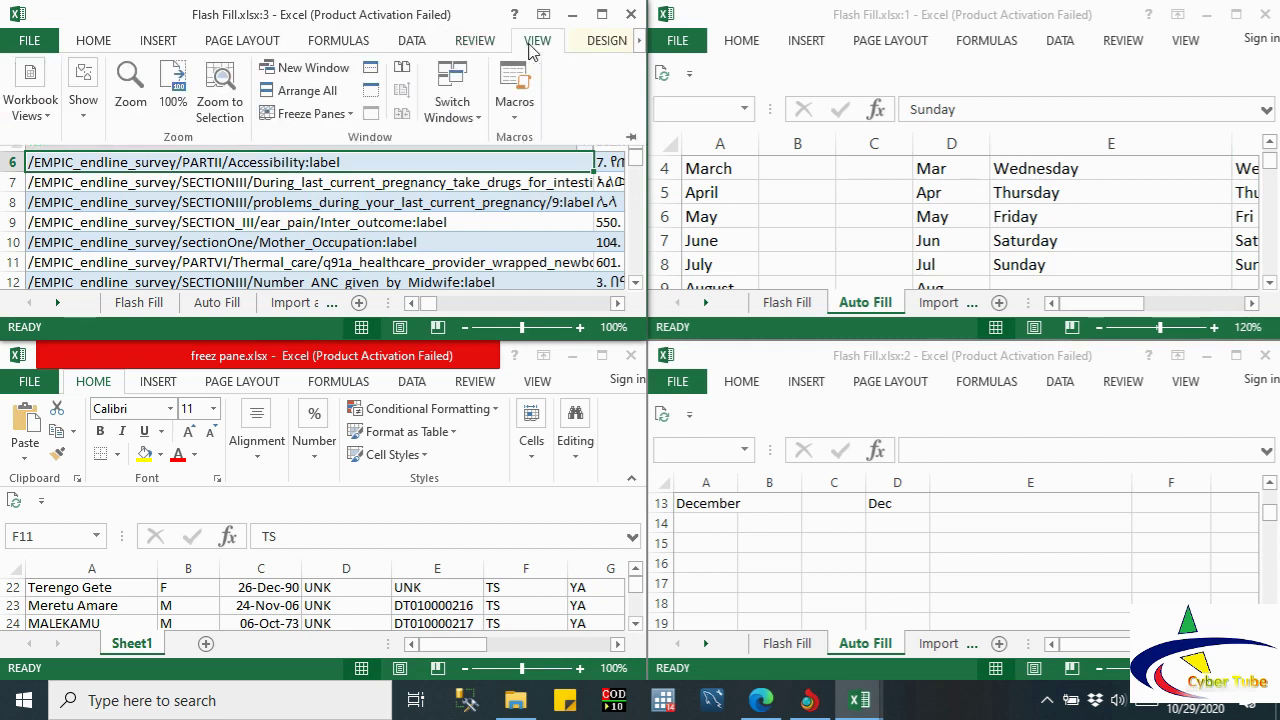
left_click(449, 88)
left_click(447, 80)
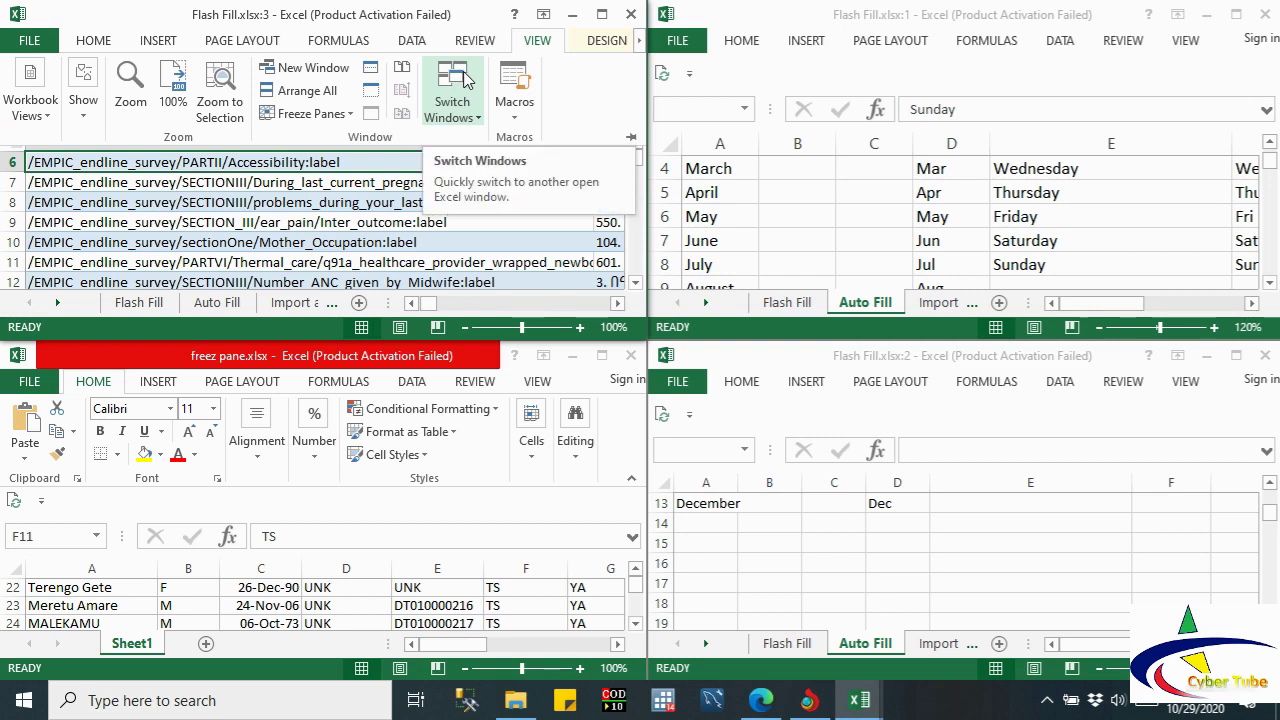
- Maximize Flash Fill.xlsx:3, then arrange all workbook windows Horizontal
left_click(601, 14)
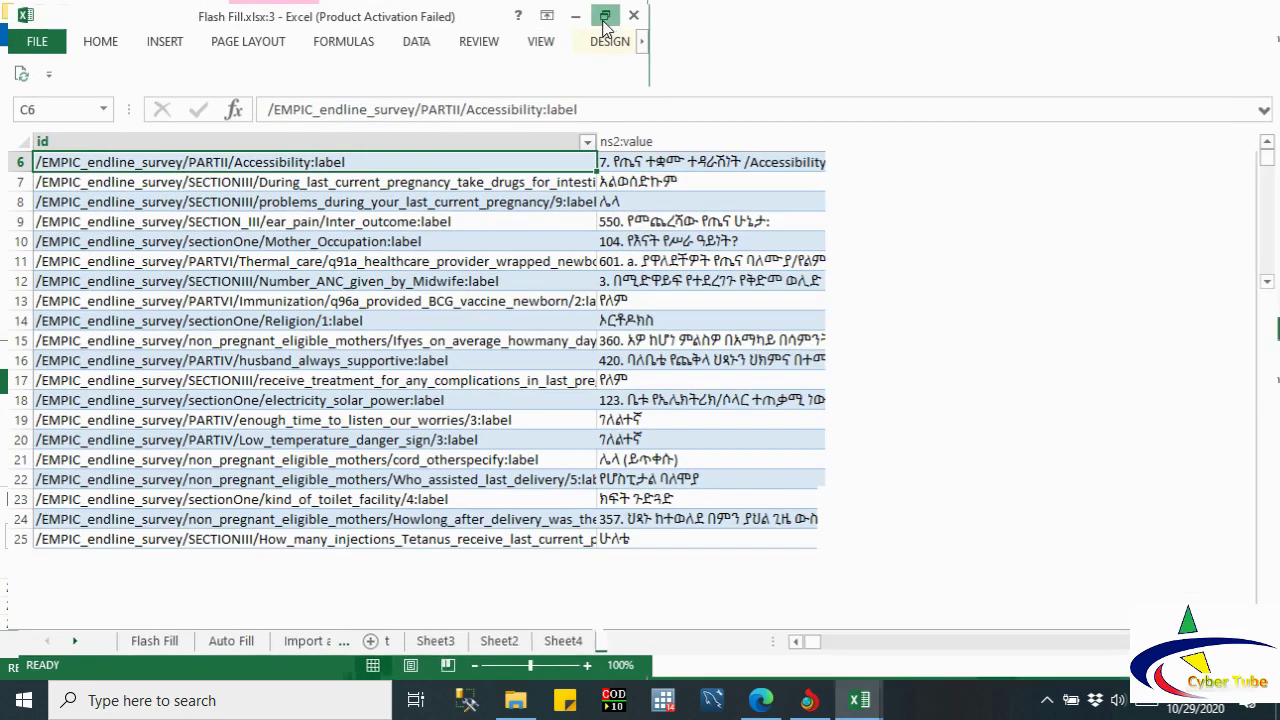
left_click(537, 40)
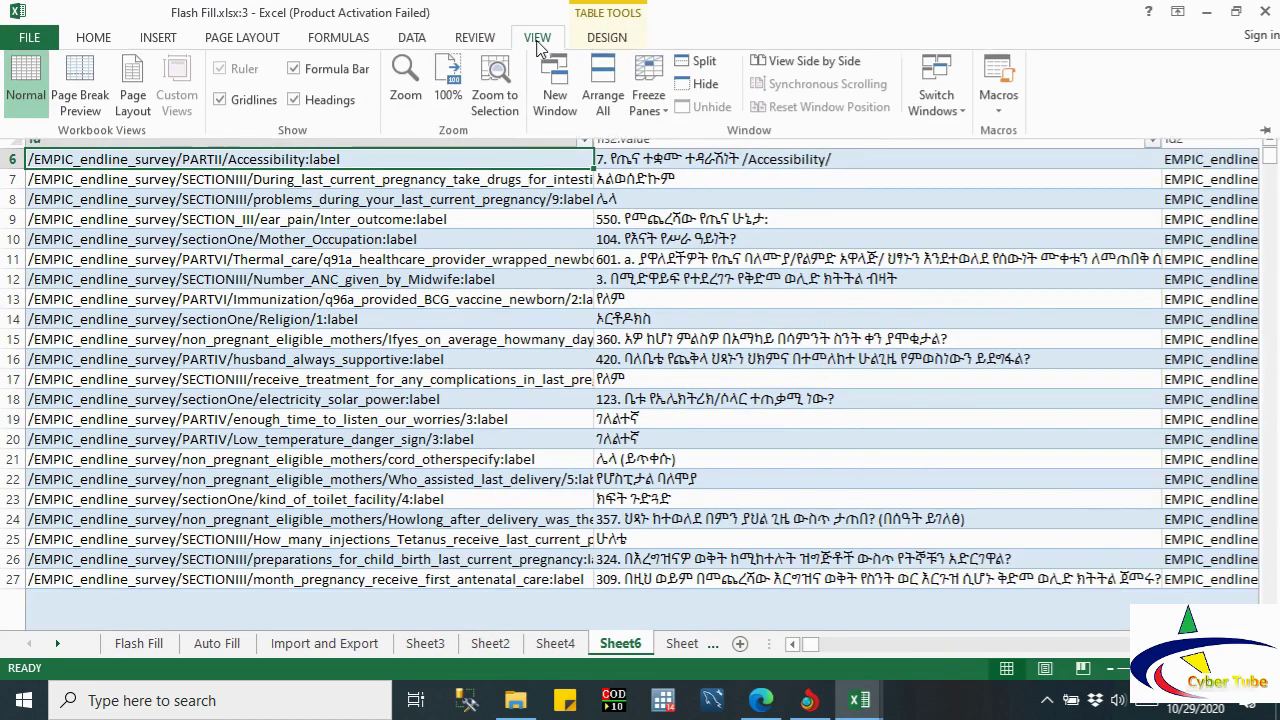
left_click(603, 96)
left_click(470, 335)
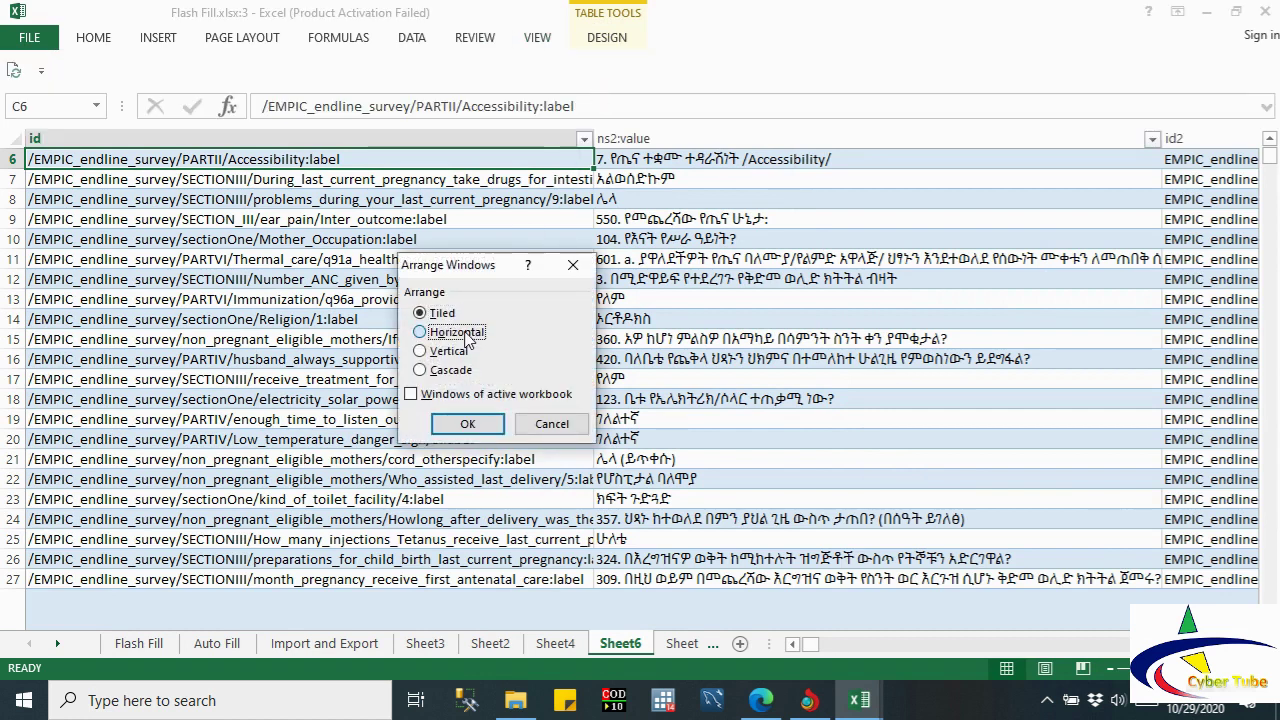
left_click(467, 425)
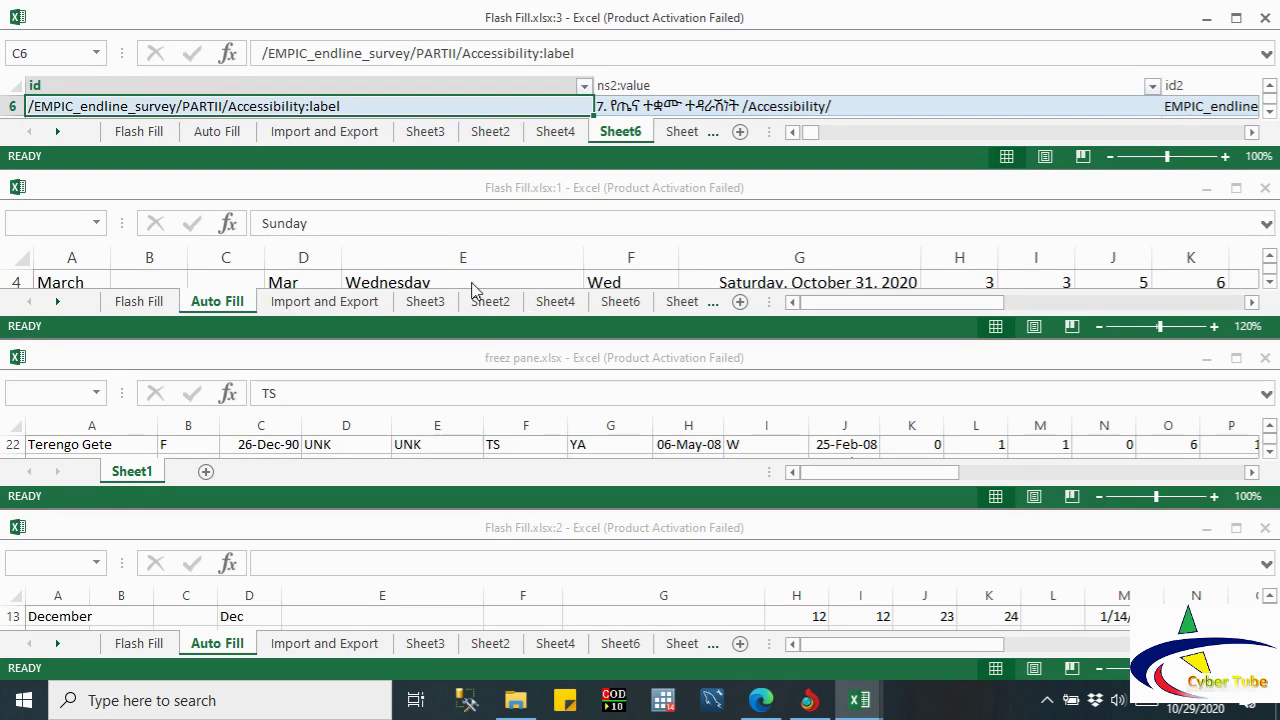
- Switch between the Flash Fill.xlsx:1 and :3 windows, then maximize Flash Fill.xlsx:1
left_click(451, 336)
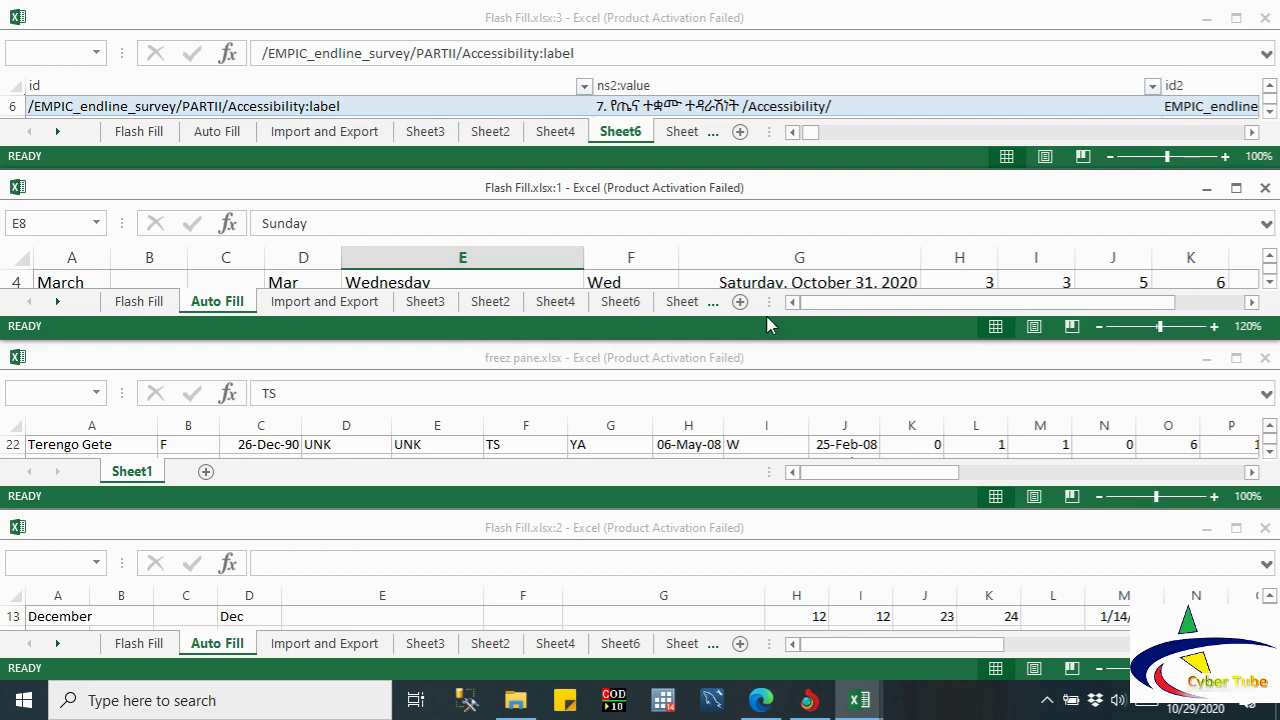
left_click(936, 160)
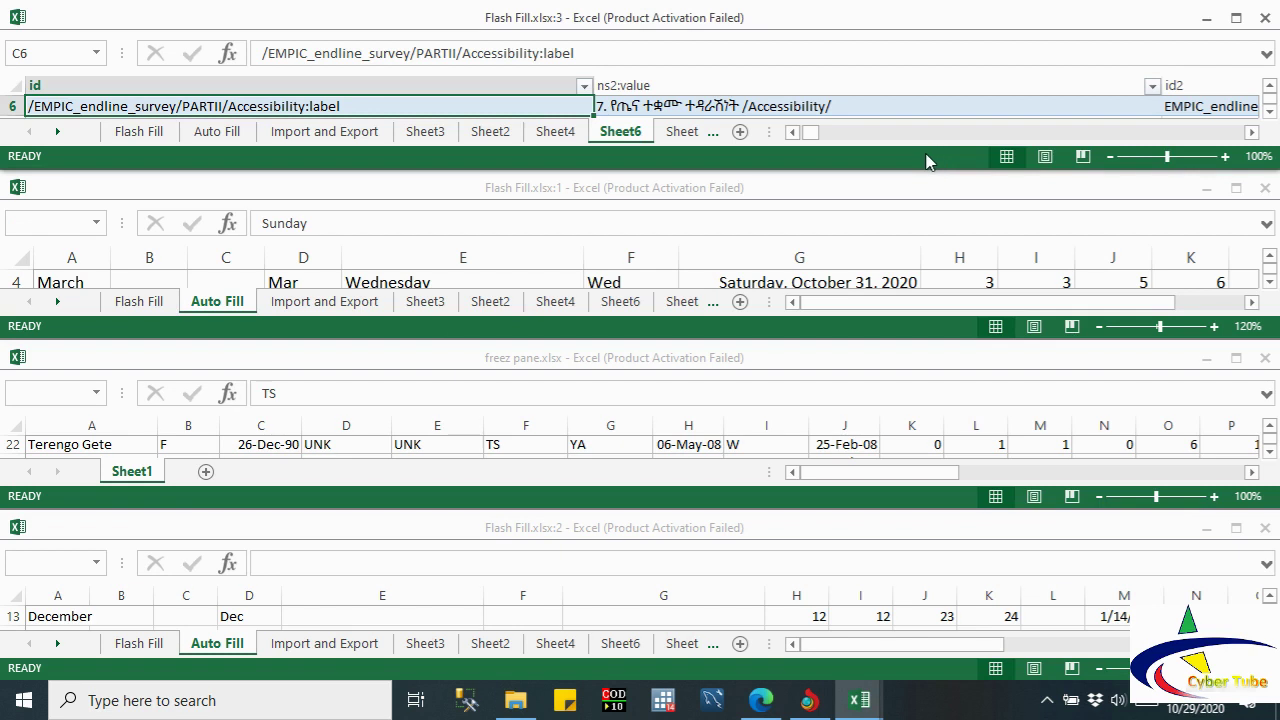
left_click(265, 327)
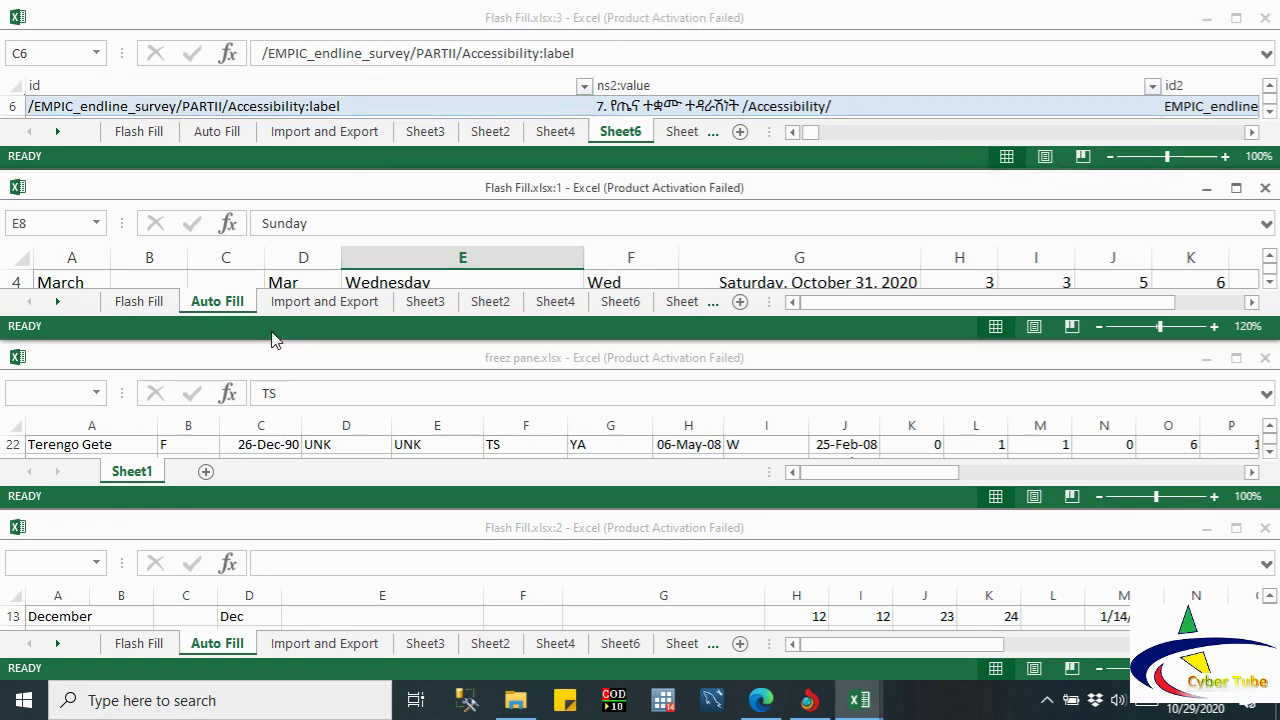
left_click(376, 161)
double_click(332, 190)
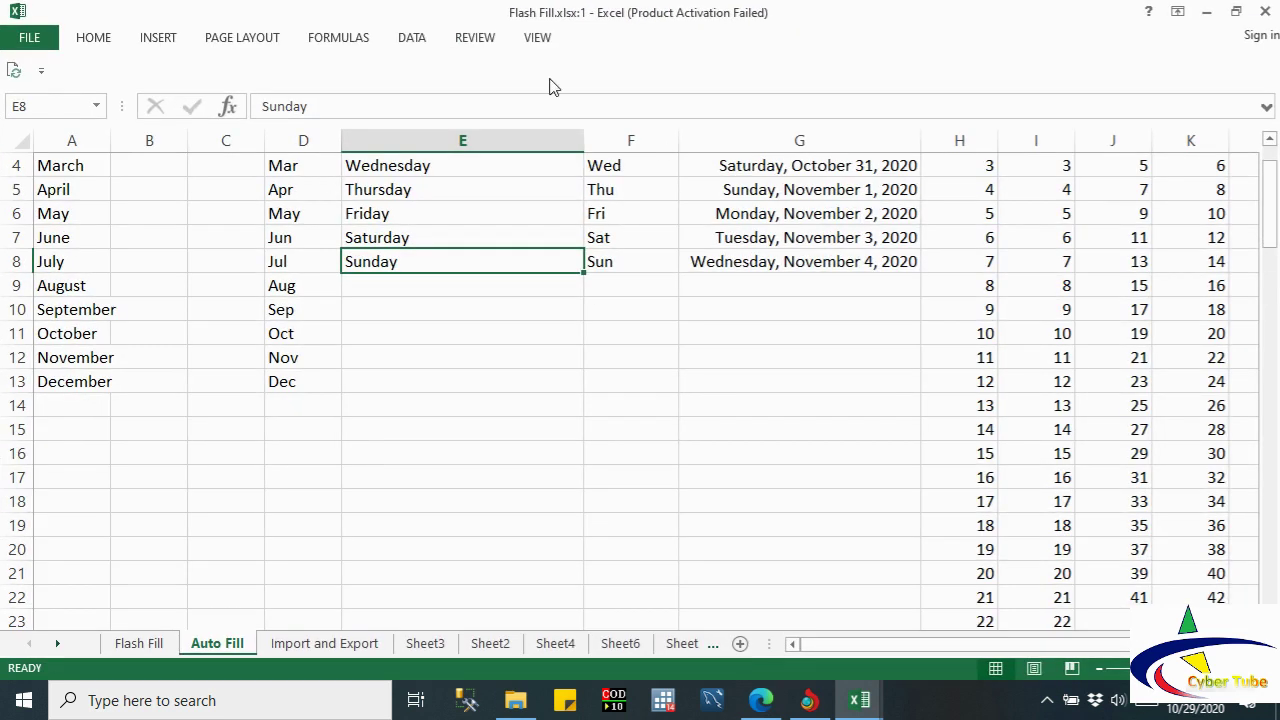
- Arrange the workbook windows Vertical, then maximize the Flash Fill.xlsx:3 window
left_click(455, 40)
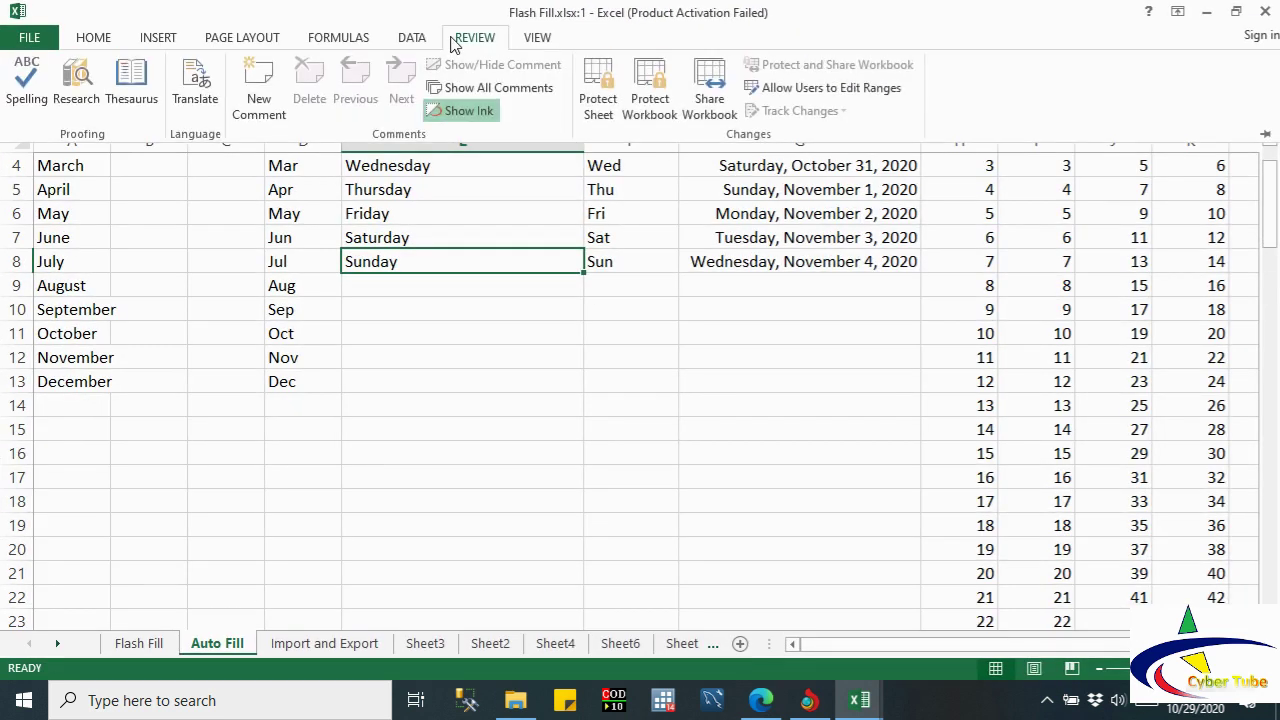
left_click(537, 40)
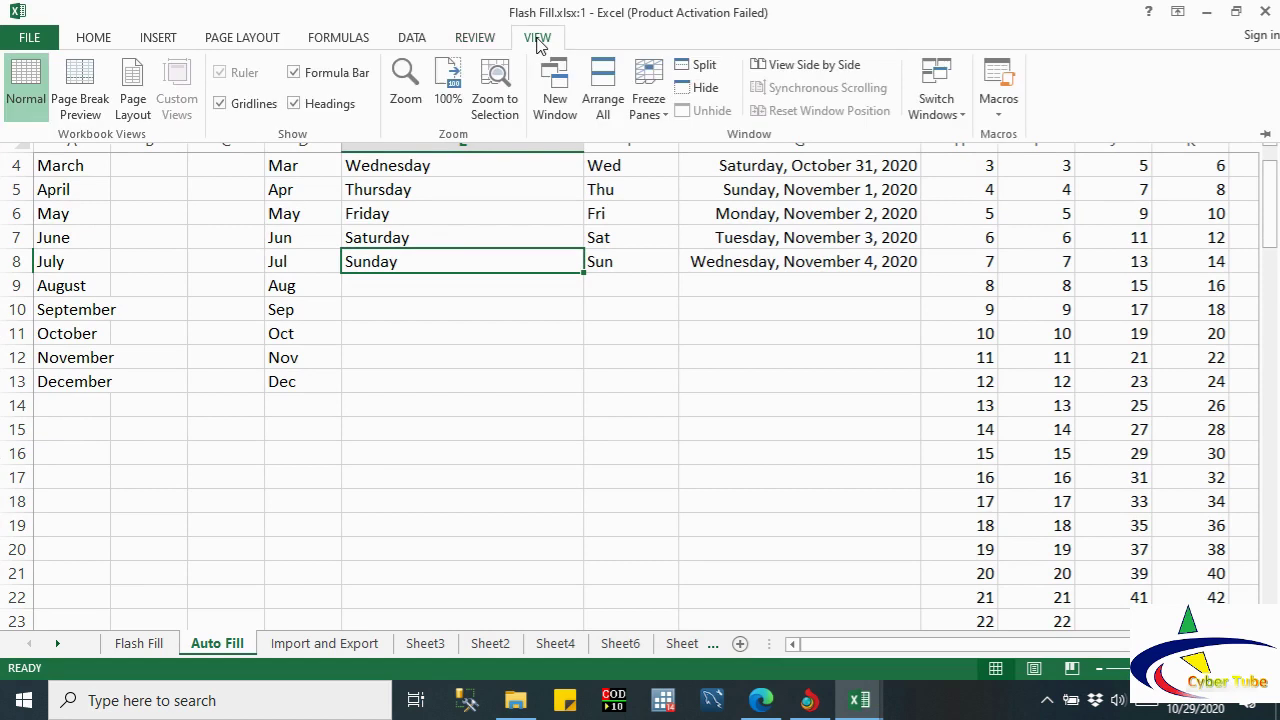
left_click(609, 103)
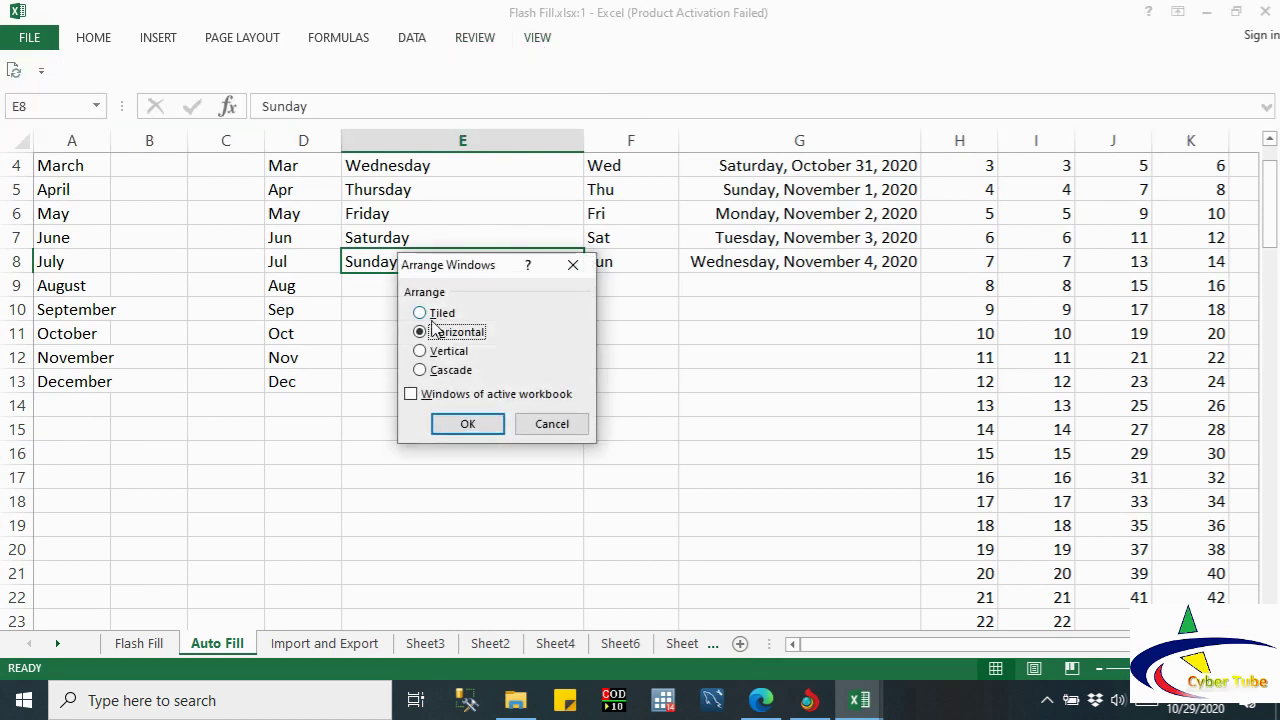
left_click(437, 352)
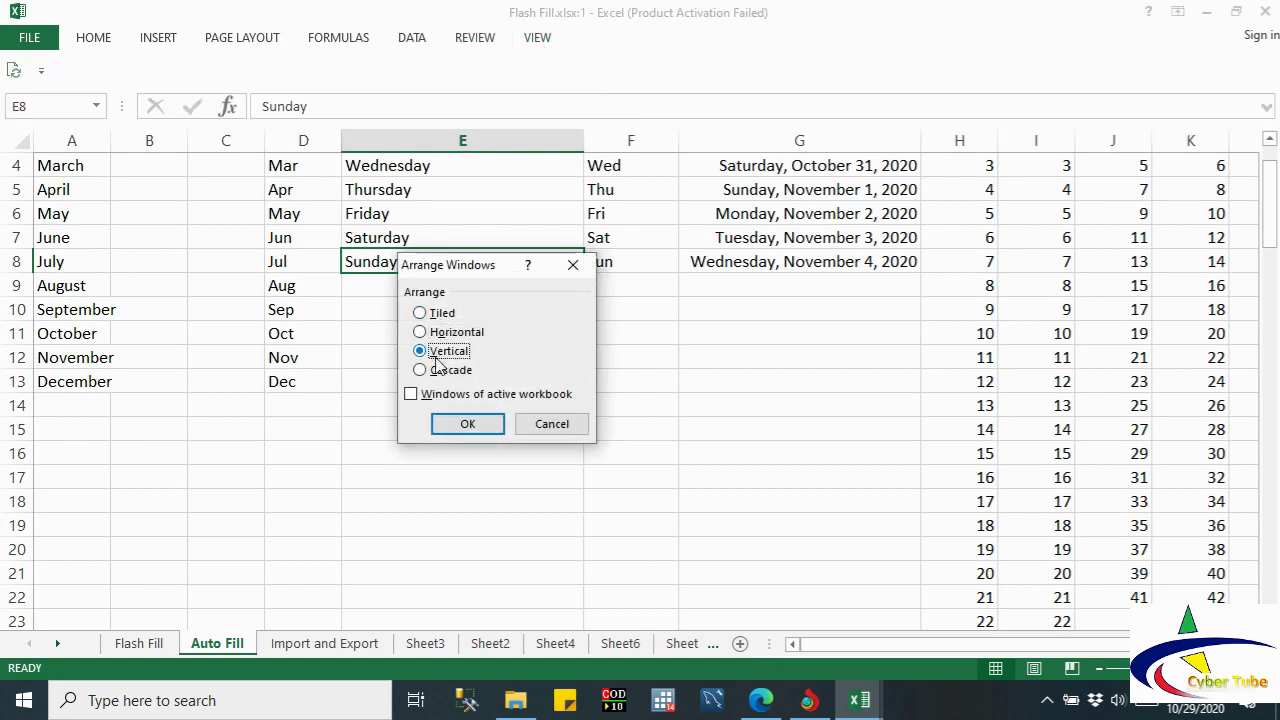
left_click(466, 424)
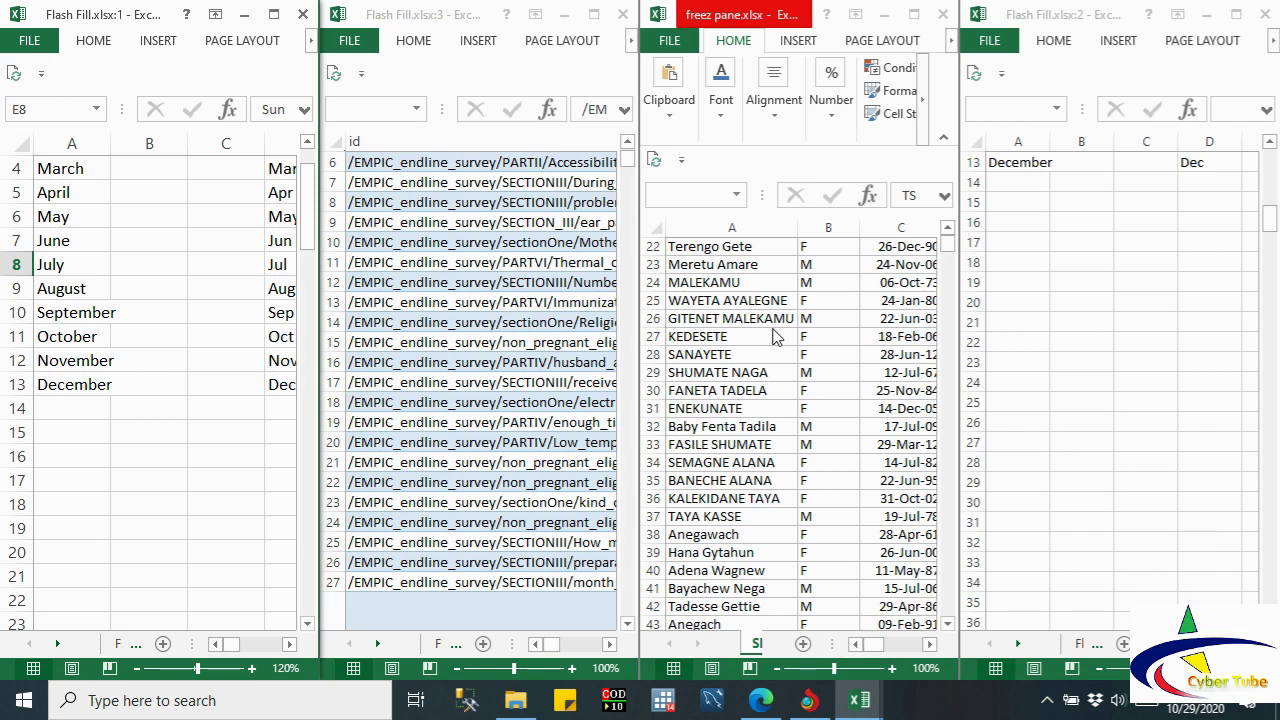
left_click(576, 68)
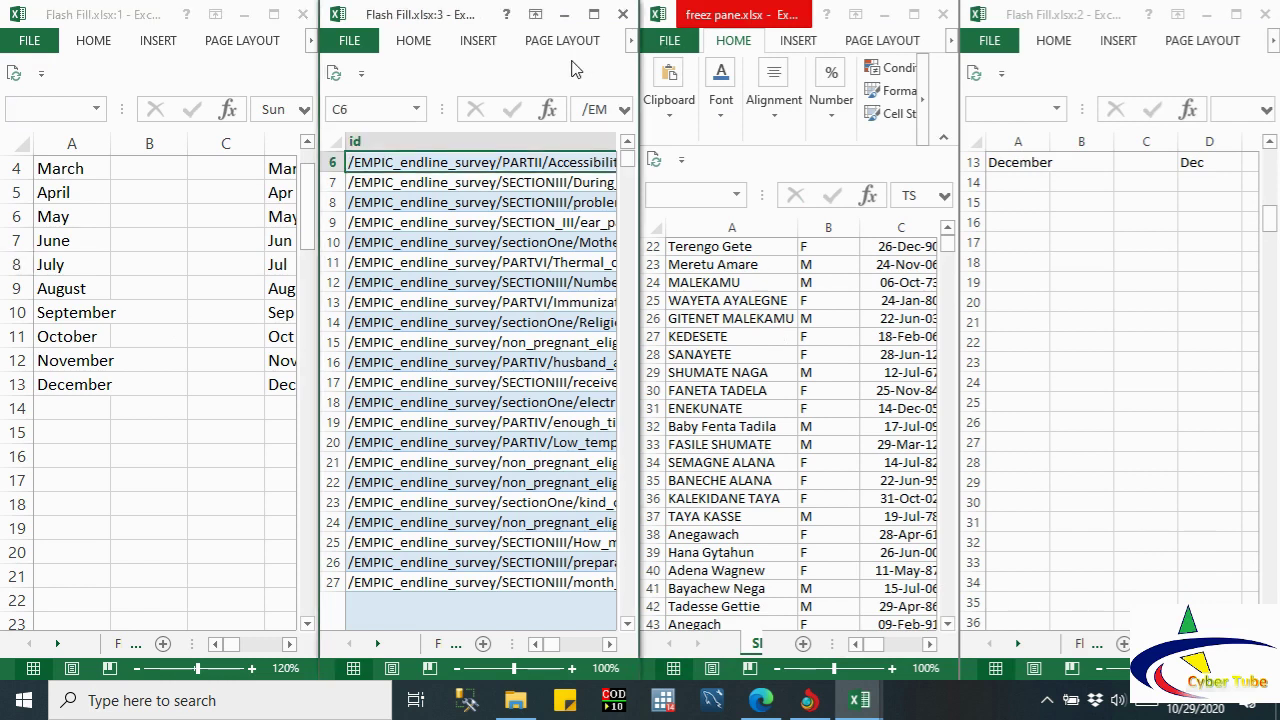
left_click(593, 14)
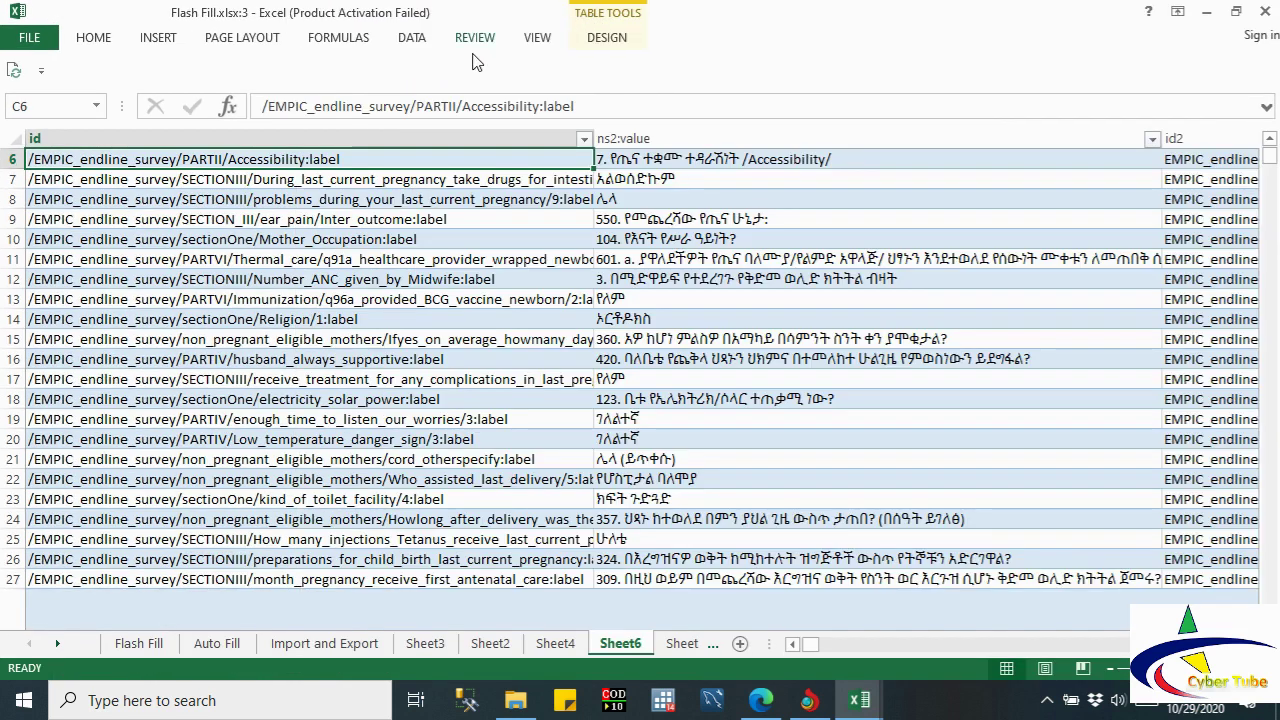
- Arrange all the open workbook windows in Cascade layout
left_click(537, 42)
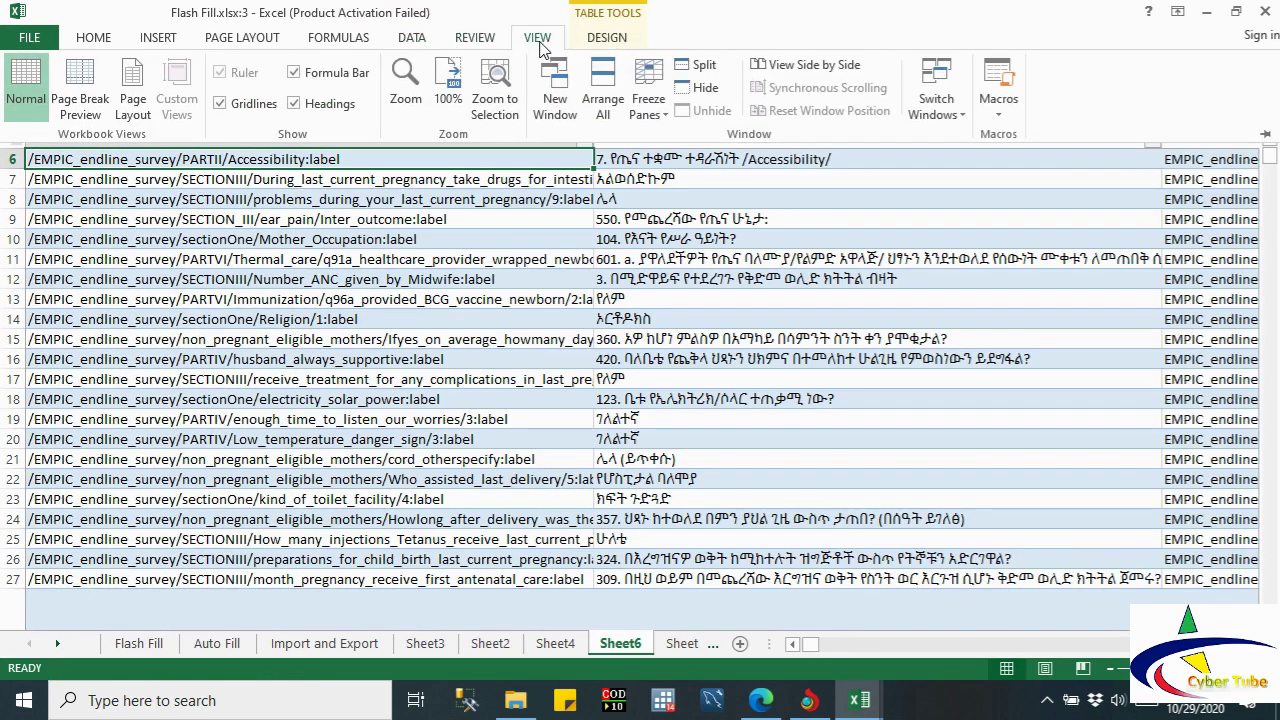
left_click(602, 100)
left_click(420, 351)
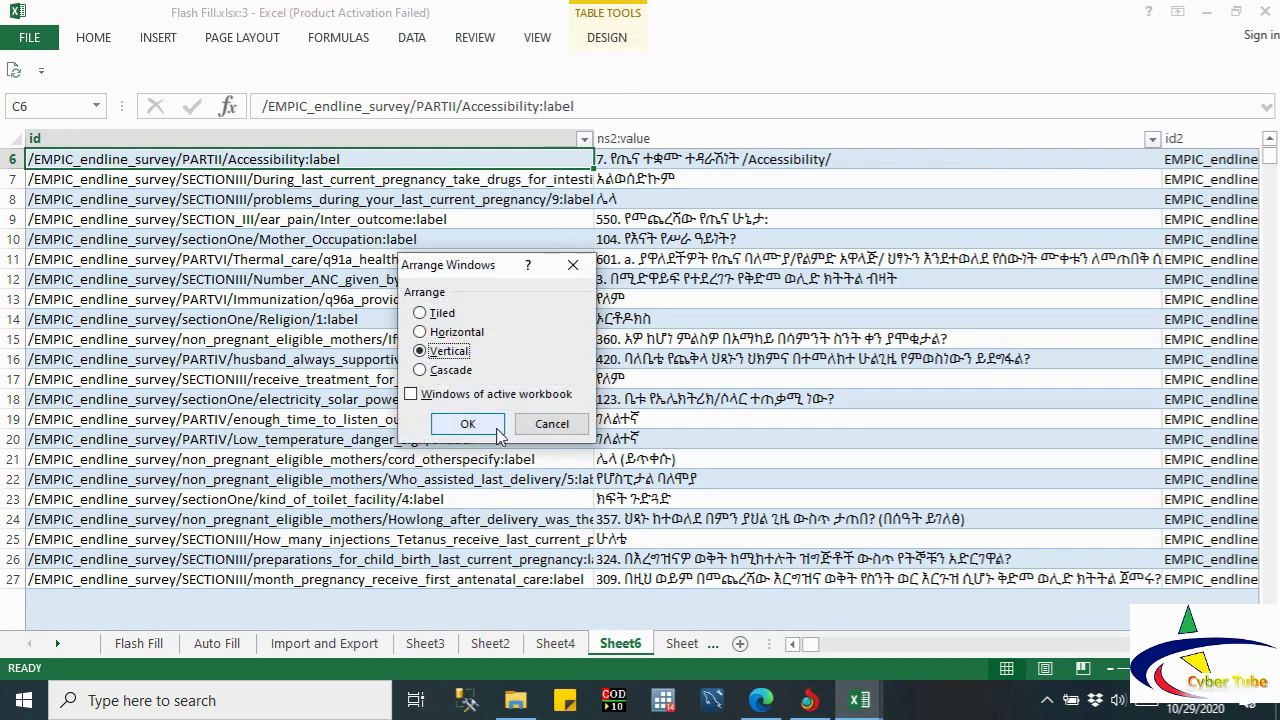
left_click(450, 370)
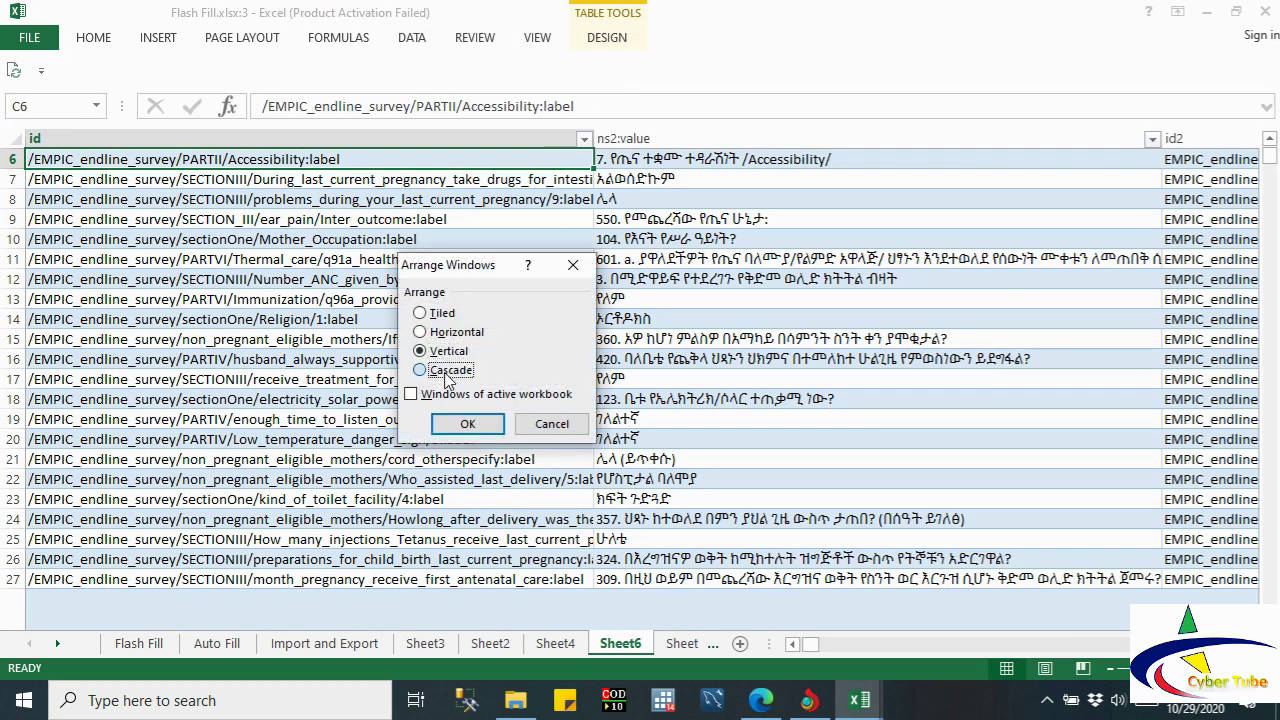
left_click(470, 424)
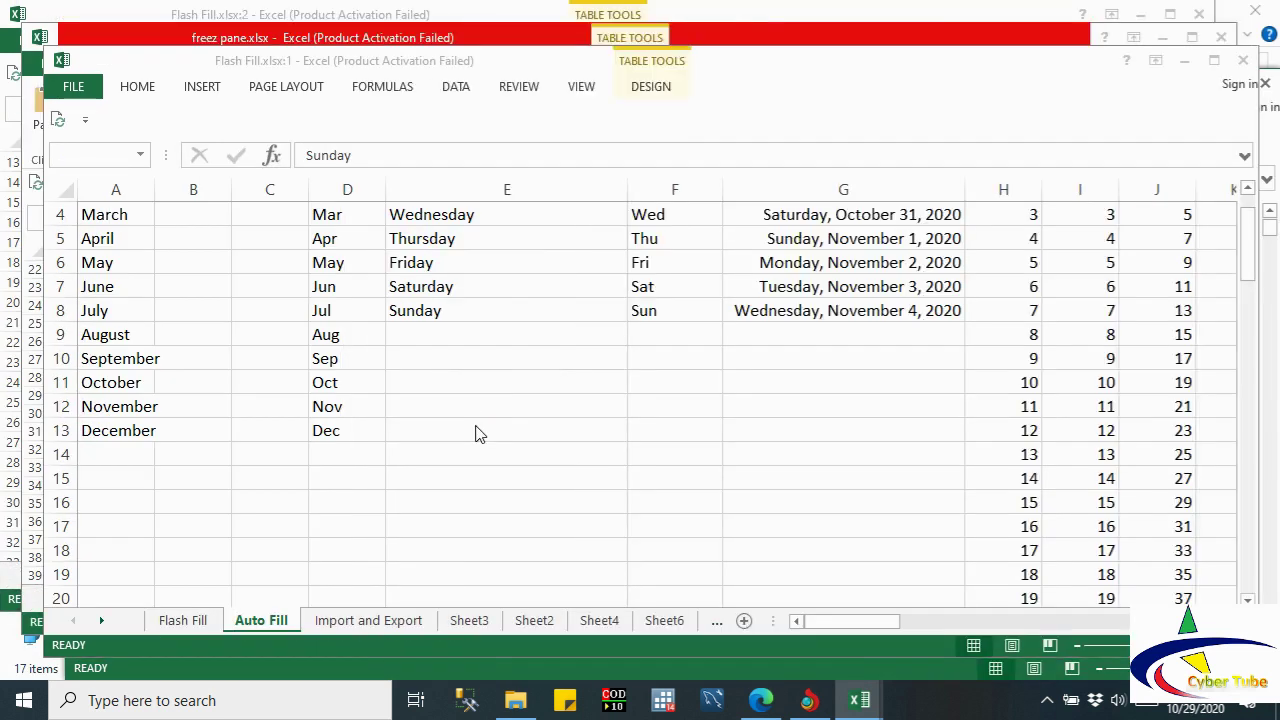
- Bring freez pane.xlsx, Flash Fill.xlsx:2, :1 and finally :3 to the front in turn
left_click(122, 38)
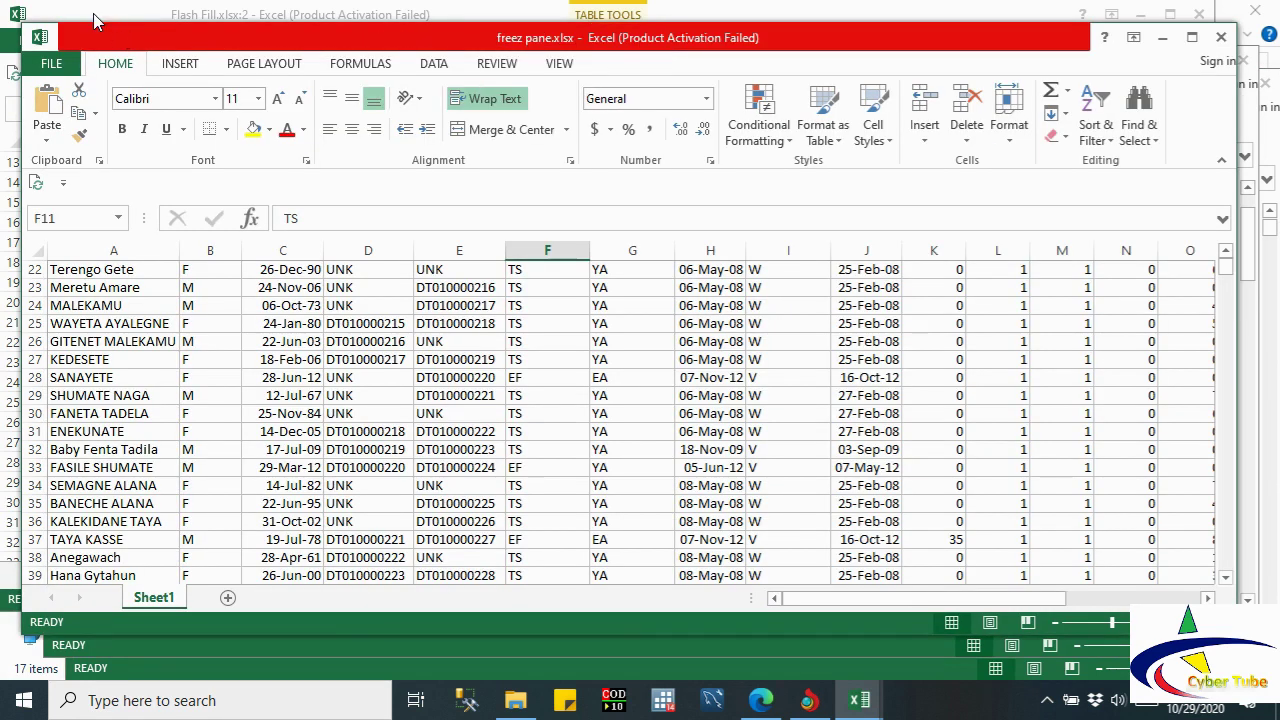
left_click(93, 17)
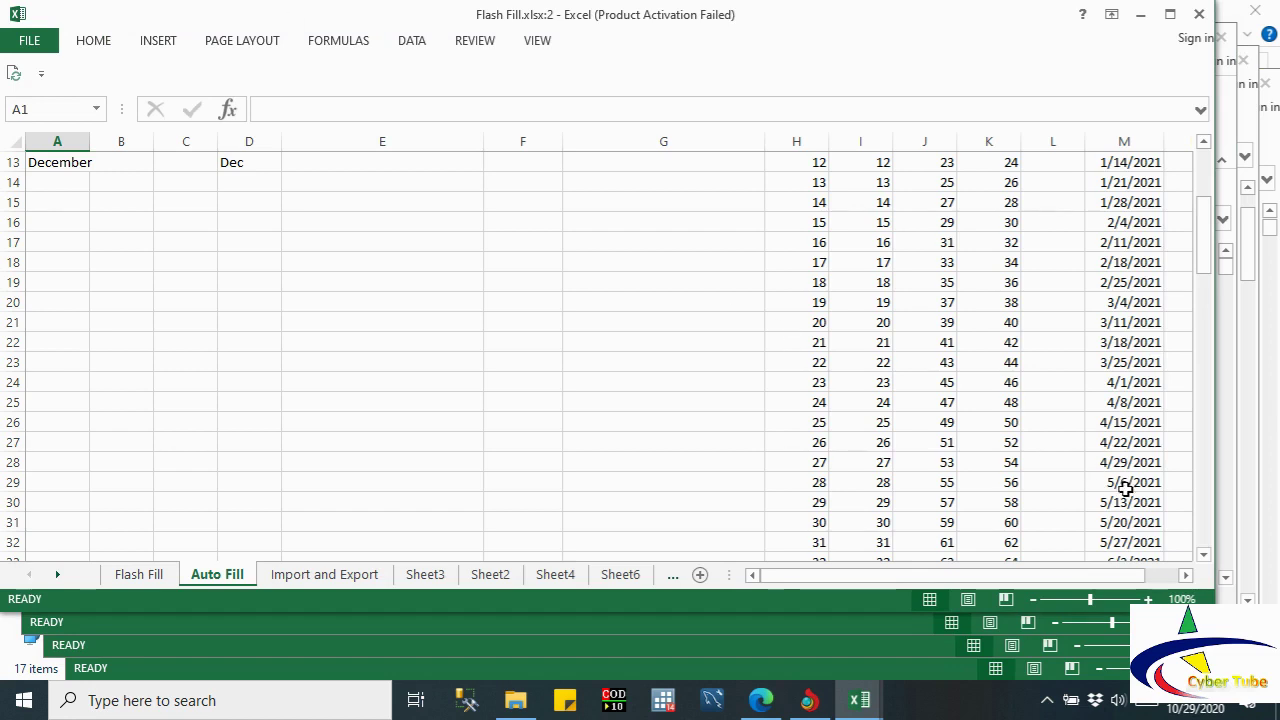
left_click(1228, 503)
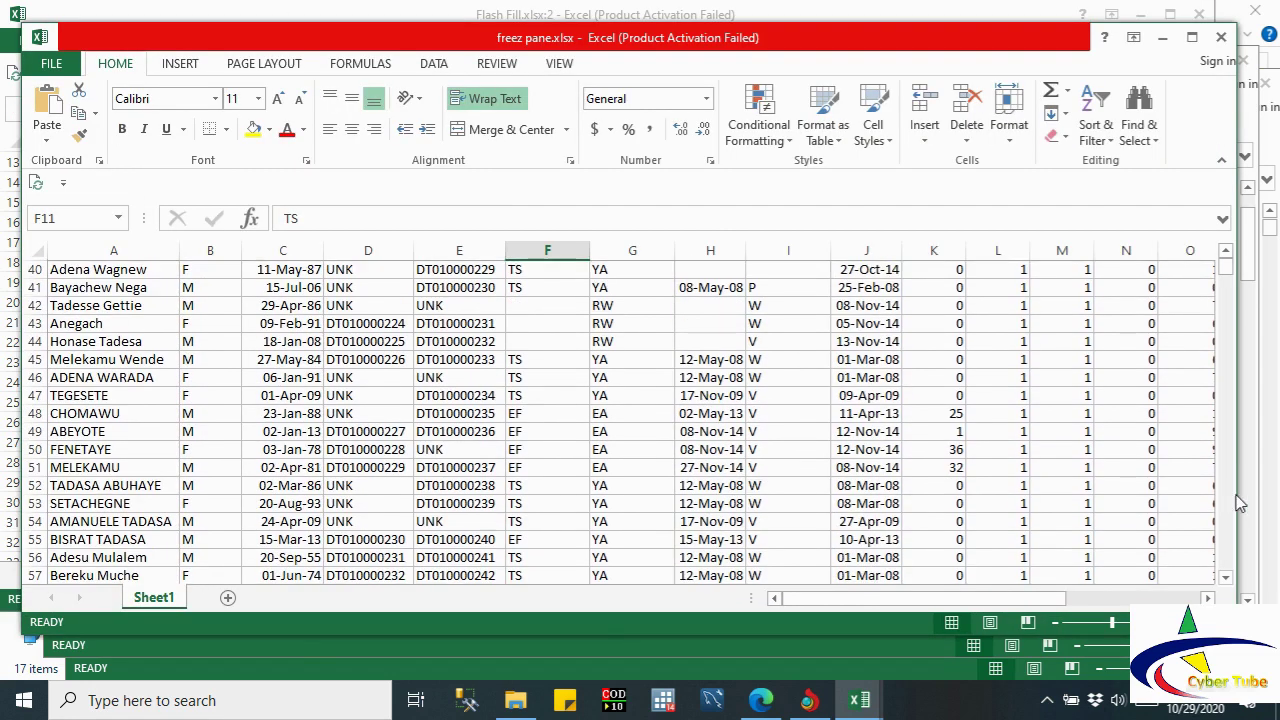
left_click(1250, 511)
left_click(1273, 518)
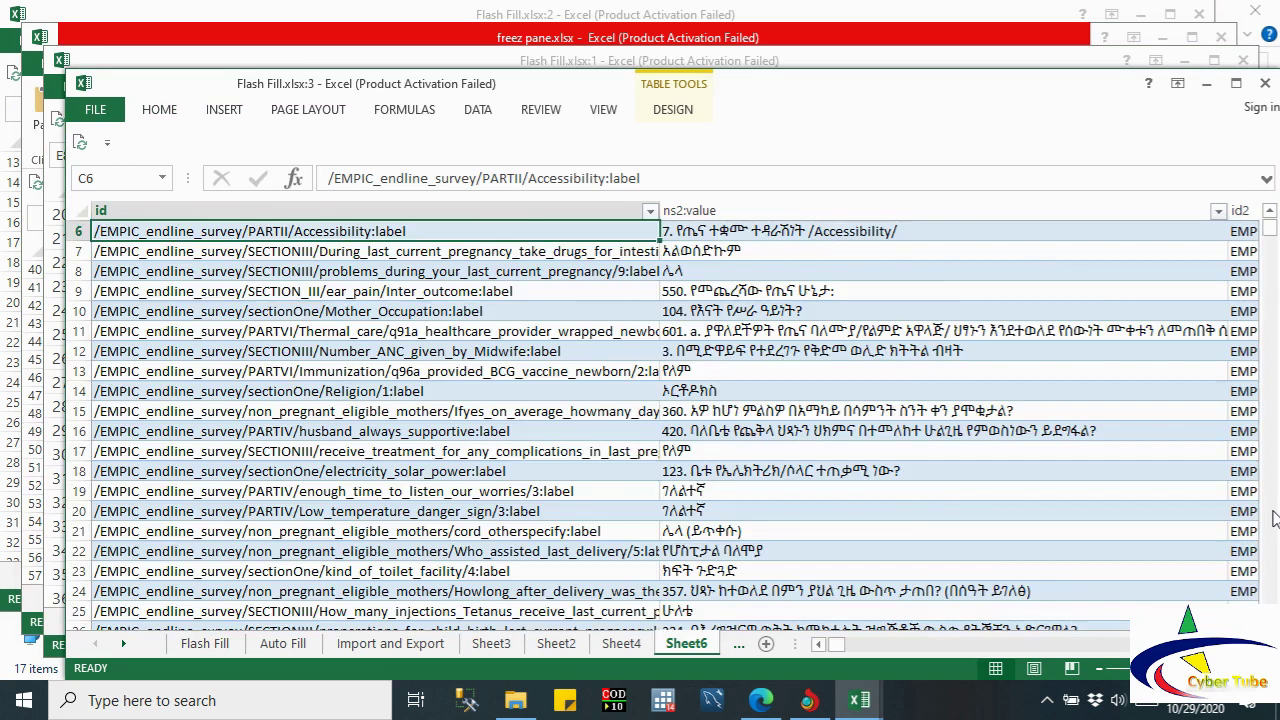